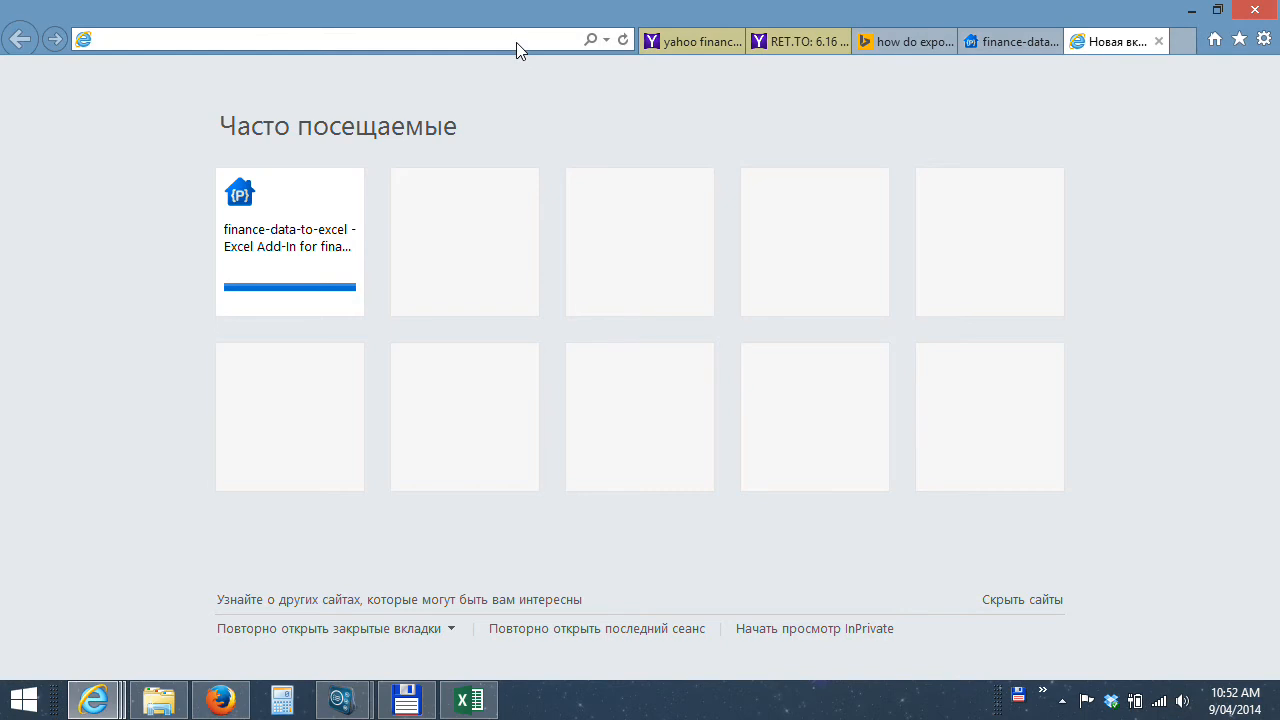
Go to google.ca, search for "google finance" and open the Google Finance home page.
{"action": "type", "text": "goo"}
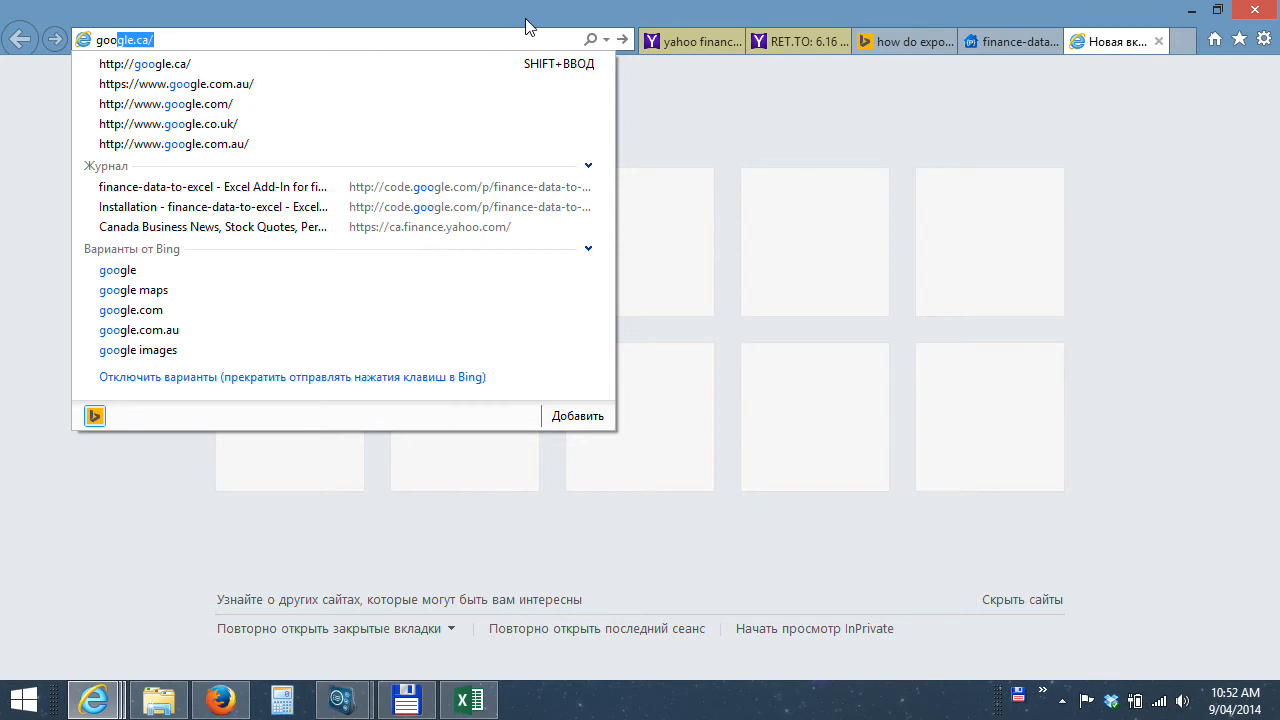
{"action": "left_click", "coordinate": [178, 64]}
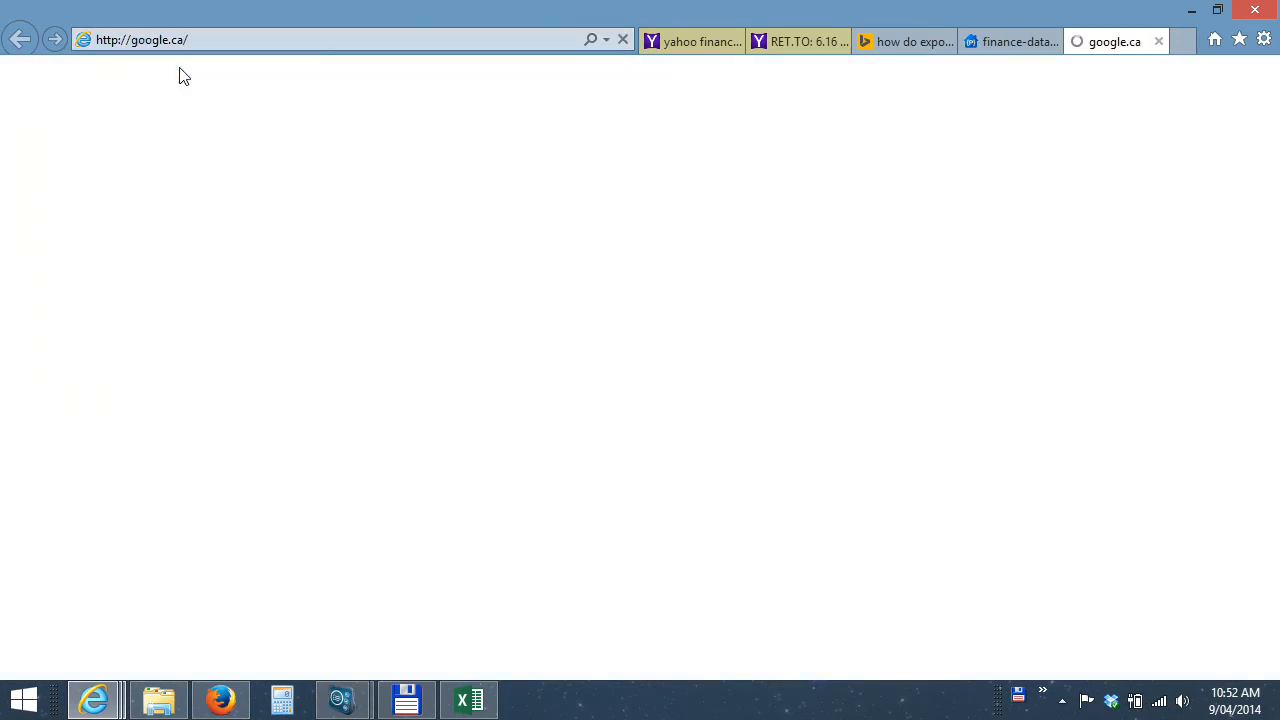
{"action": "type", "text": "g"}
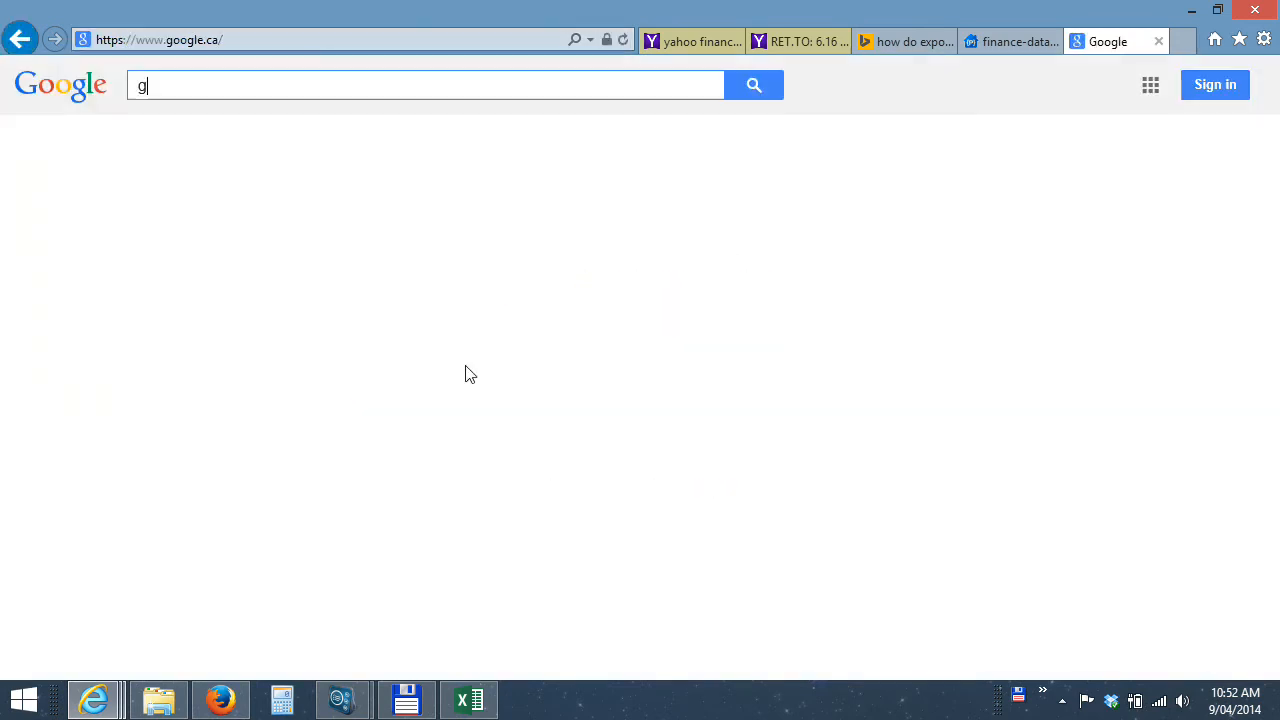
{"action": "type", "text": "oogle finance"}
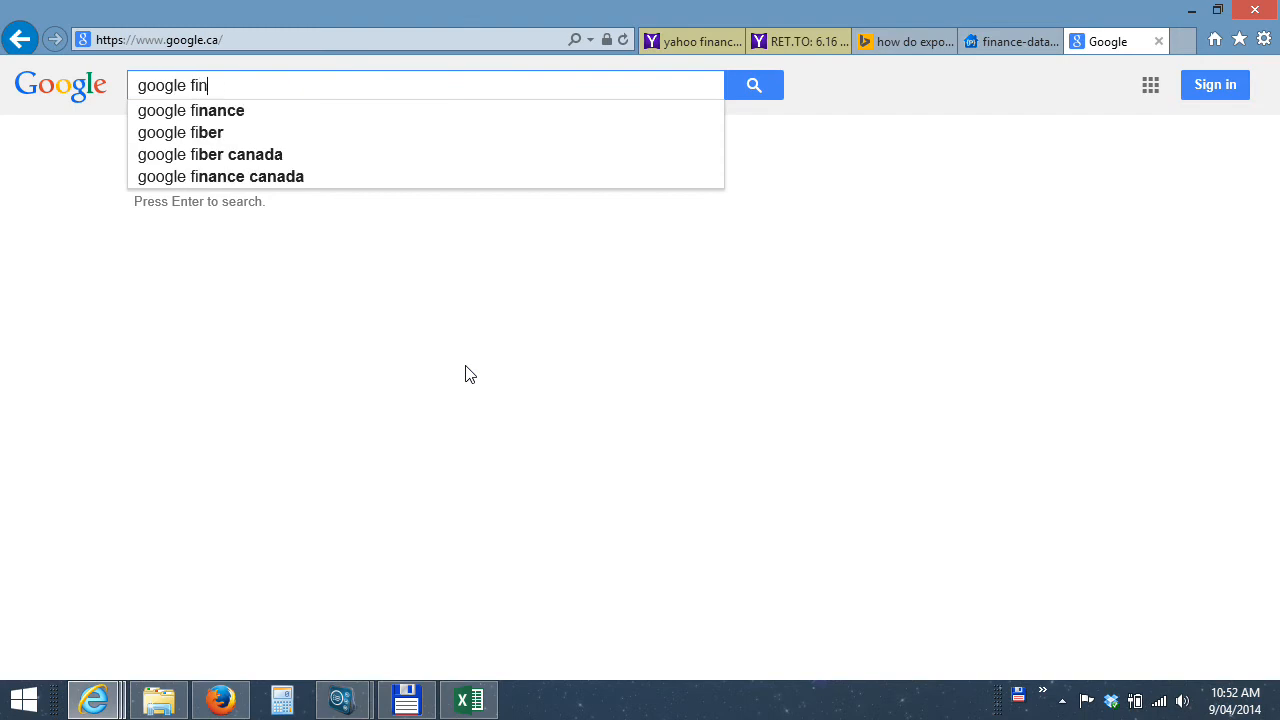
{"action": "key", "text": "Return"}
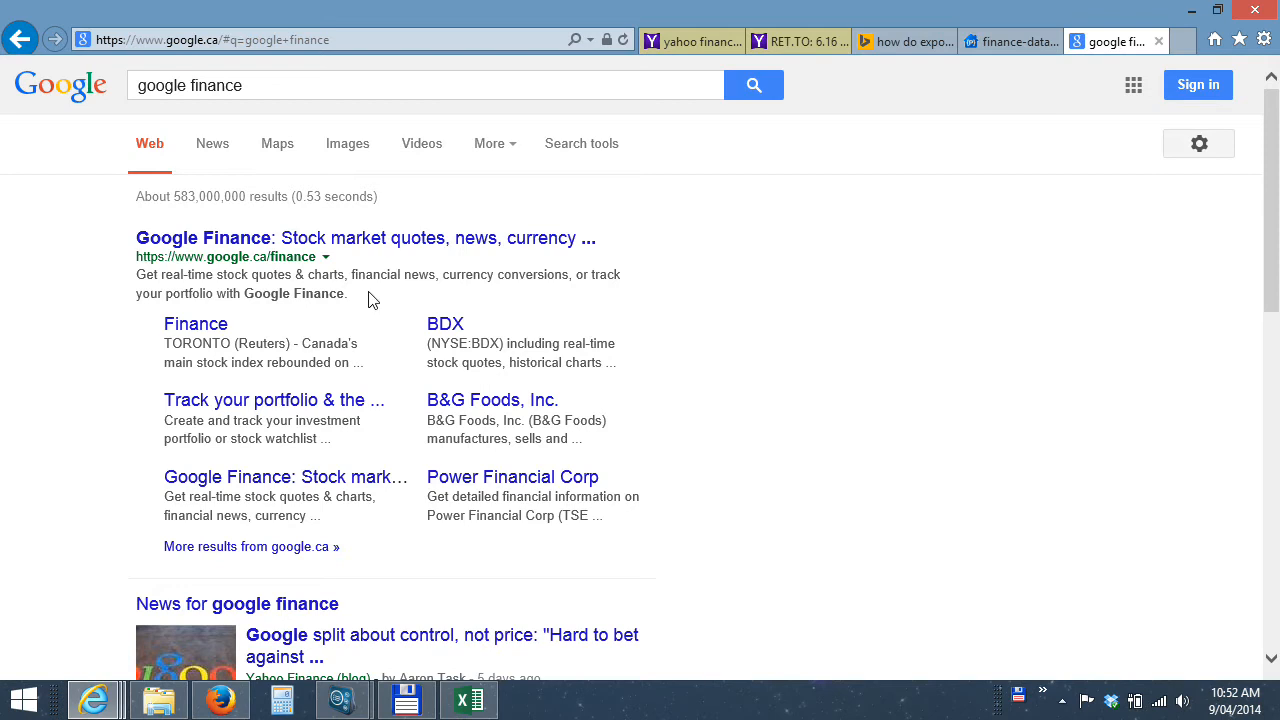
{"action": "left_click", "coordinate": [322, 242]}
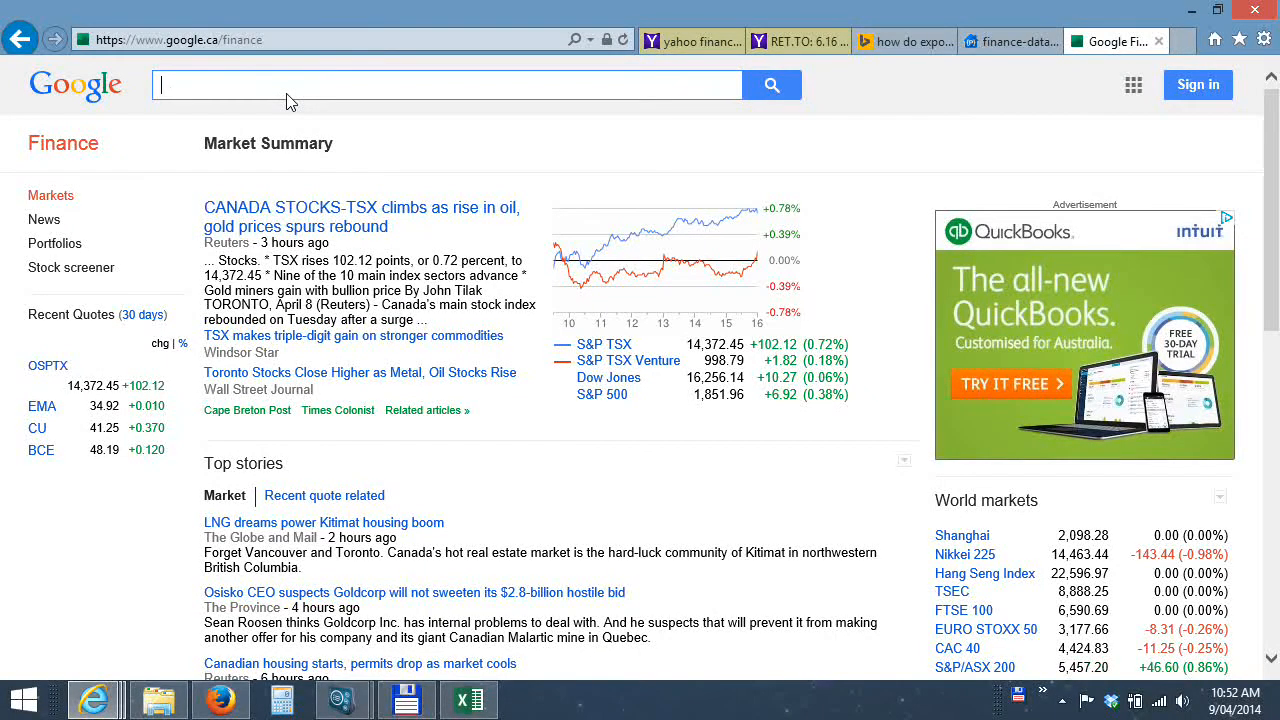
Look up "s&p ts" in Google Finance and open the S&P/TSX Composite index (OSPTX) quote.
{"action": "type", "text": "e"}
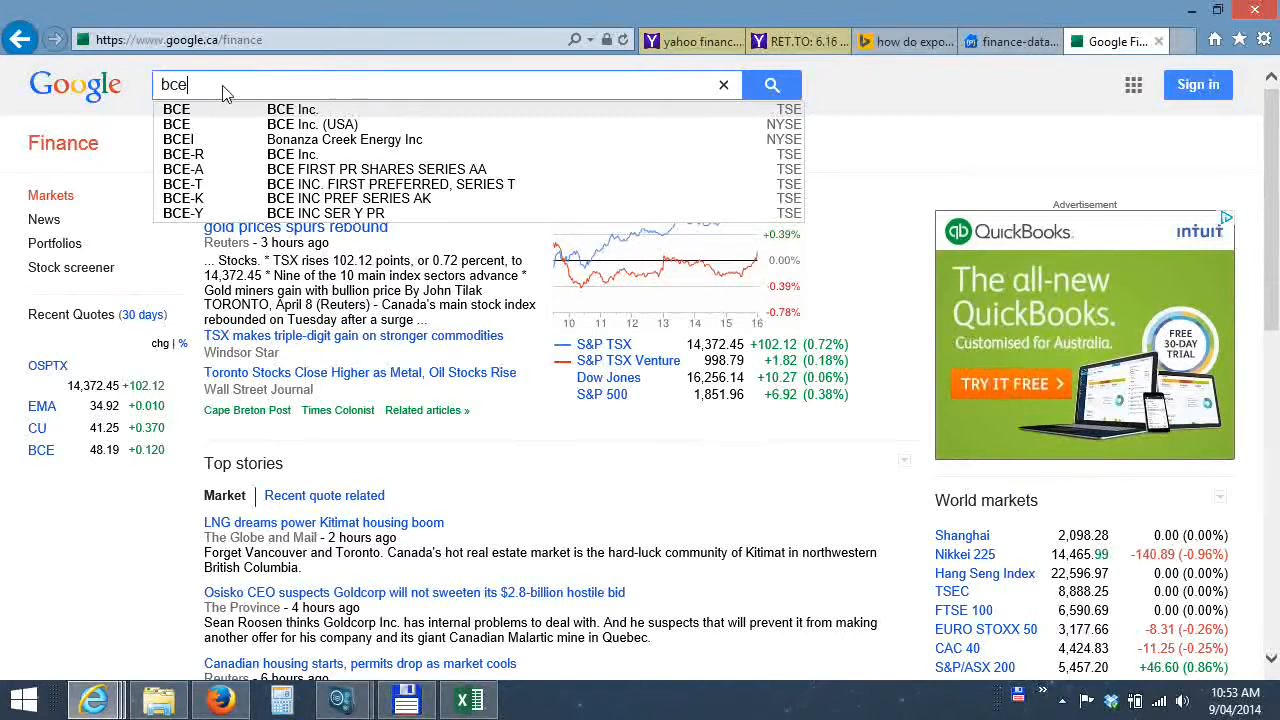
{"action": "left_click_drag", "start_coordinate": [225, 92], "coordinate": [150, 90]}
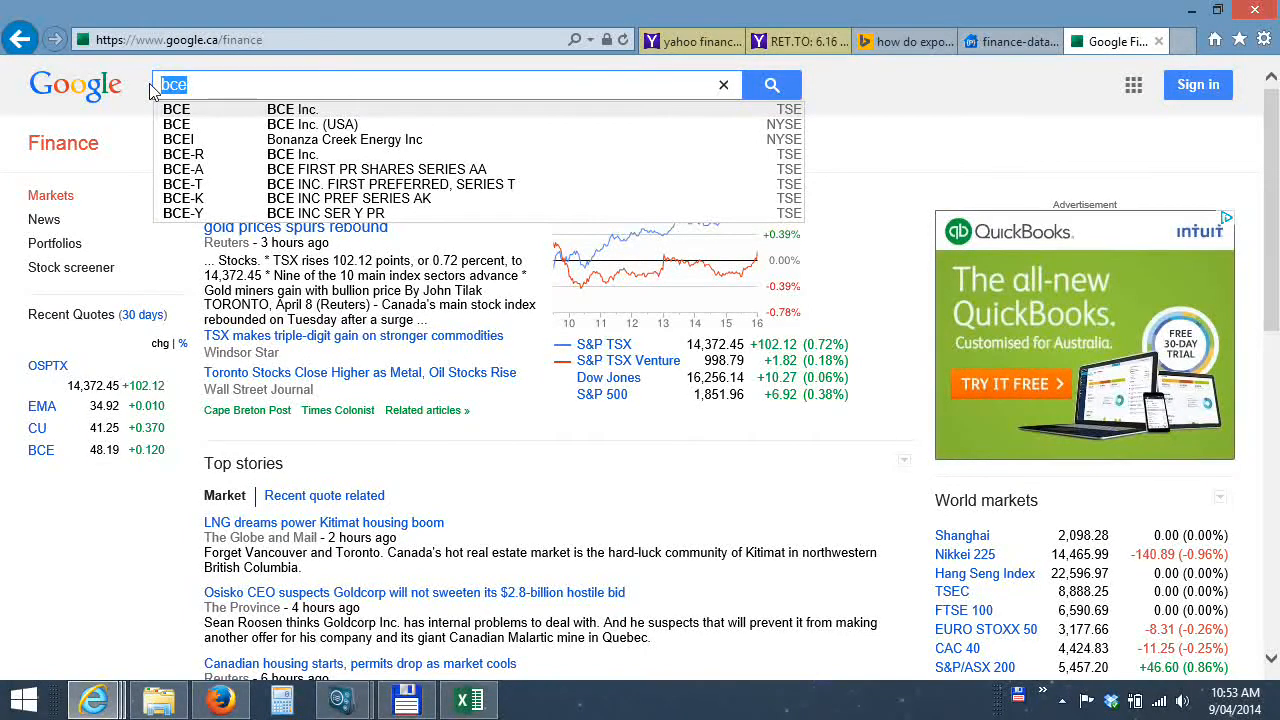
{"action": "type", "text": "s&"}
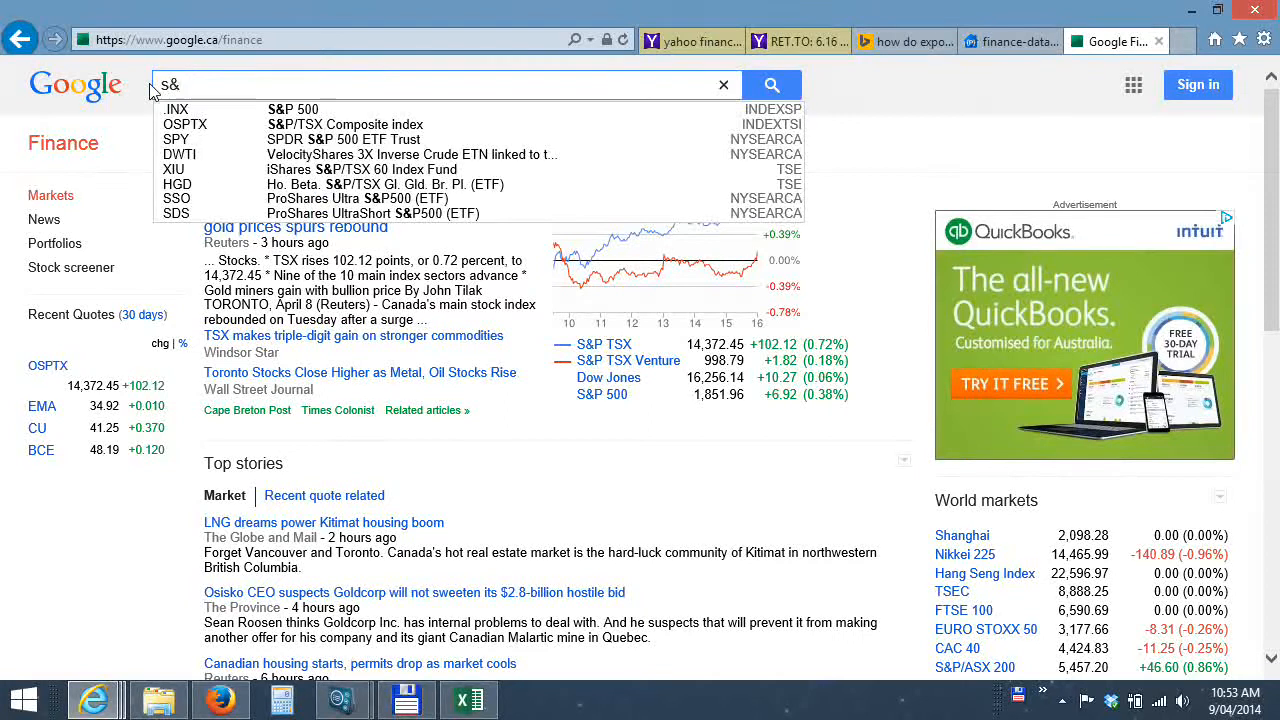
{"action": "type", "text": "p ts"}
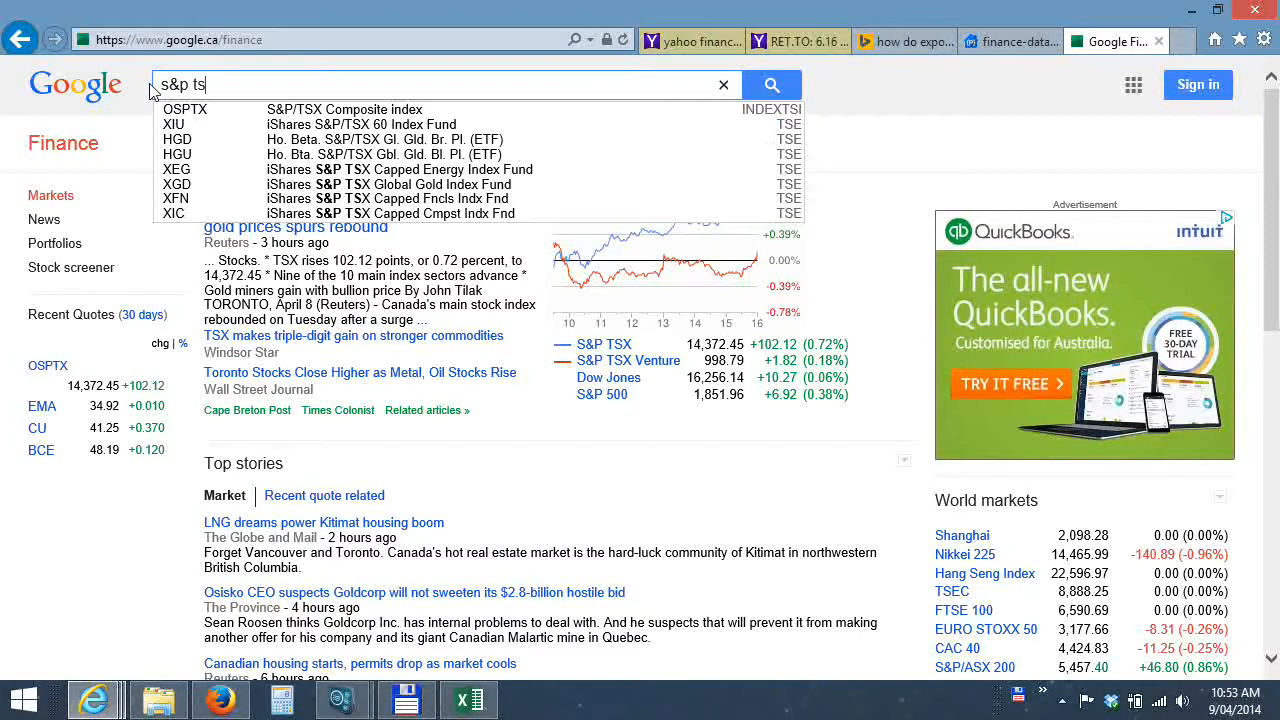
{"action": "left_click", "coordinate": [370, 113]}
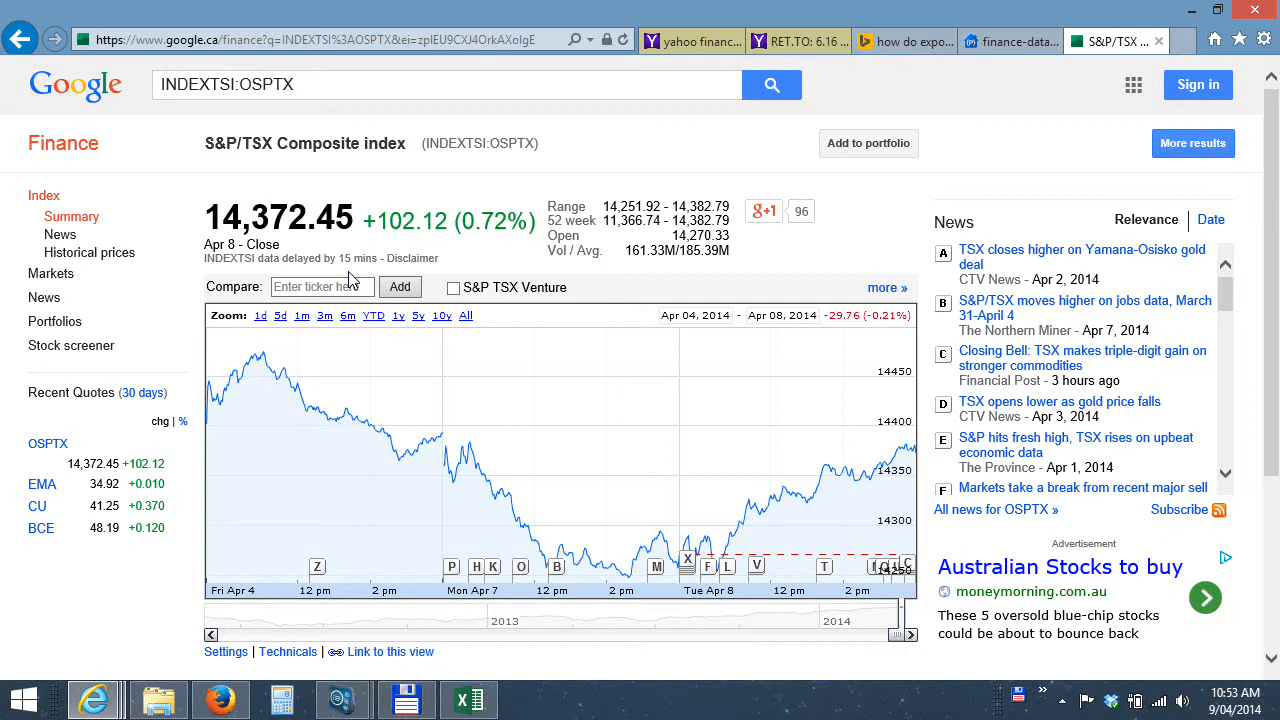
Show the index's historical daily prices with the start date set to Jan 1, 2009.
{"action": "left_click", "coordinate": [108, 258]}
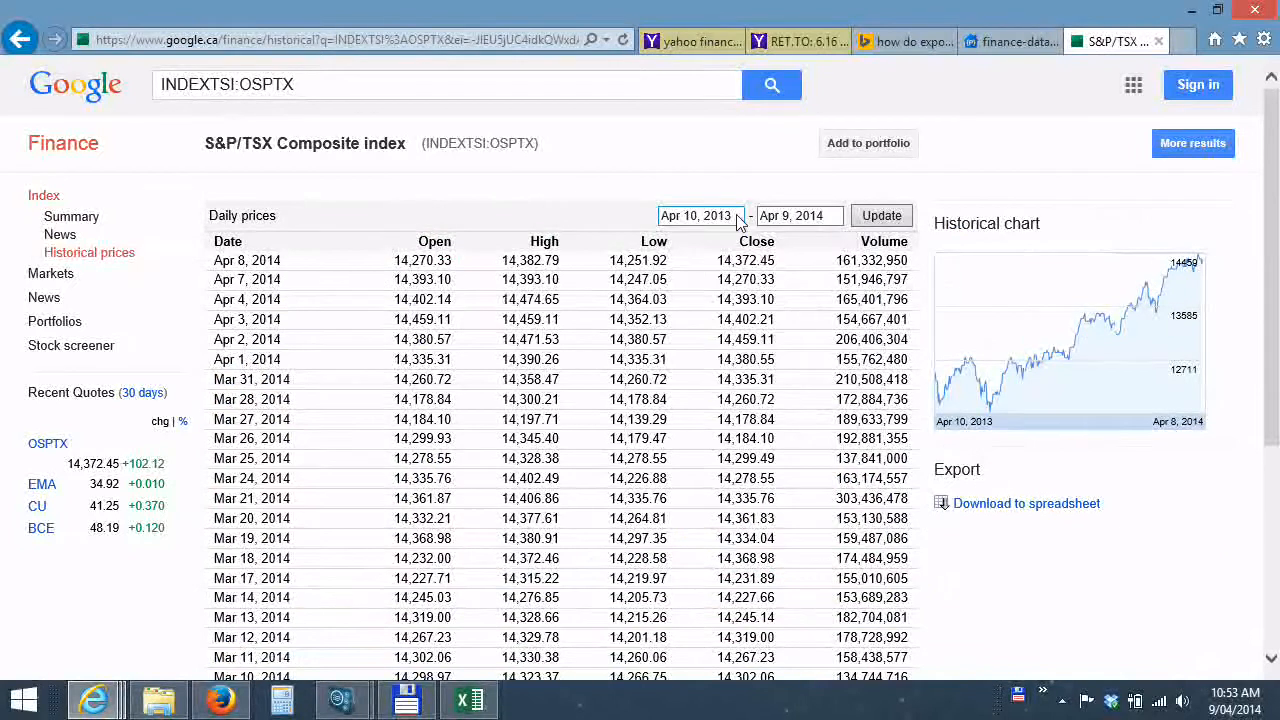
{"action": "left_click", "coordinate": [690, 216]}
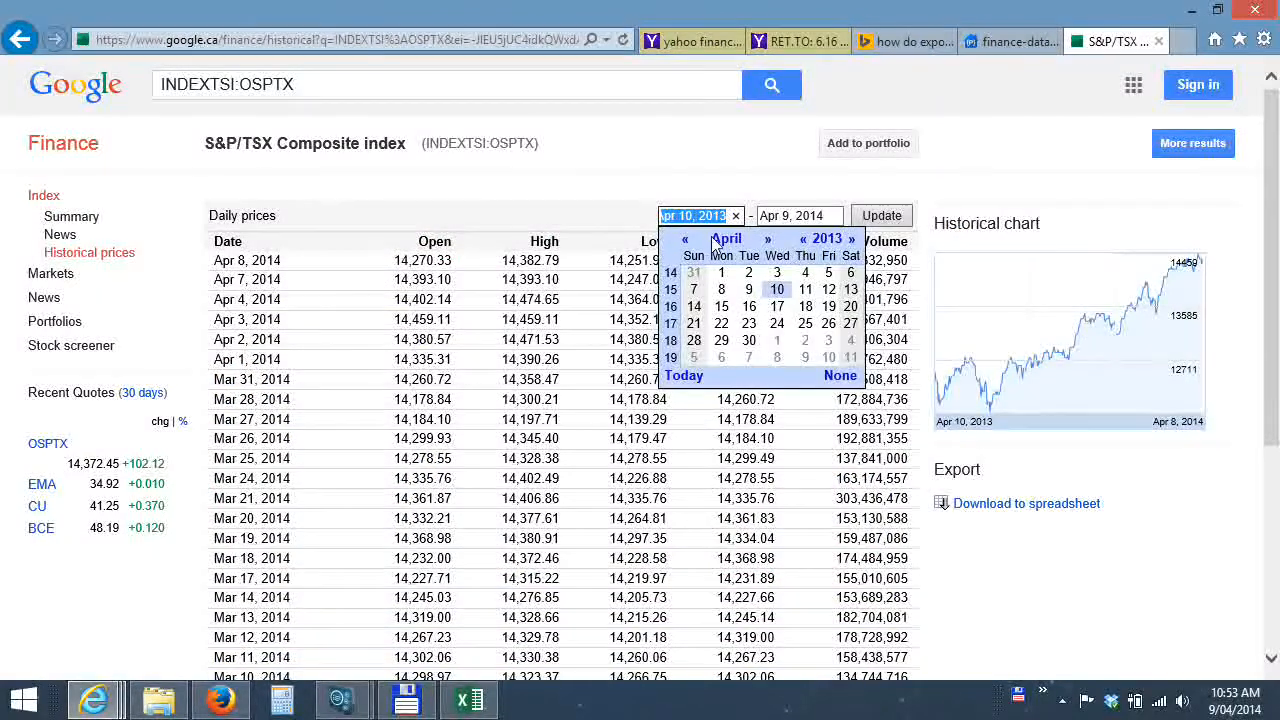
{"action": "type", "text": "ap"}
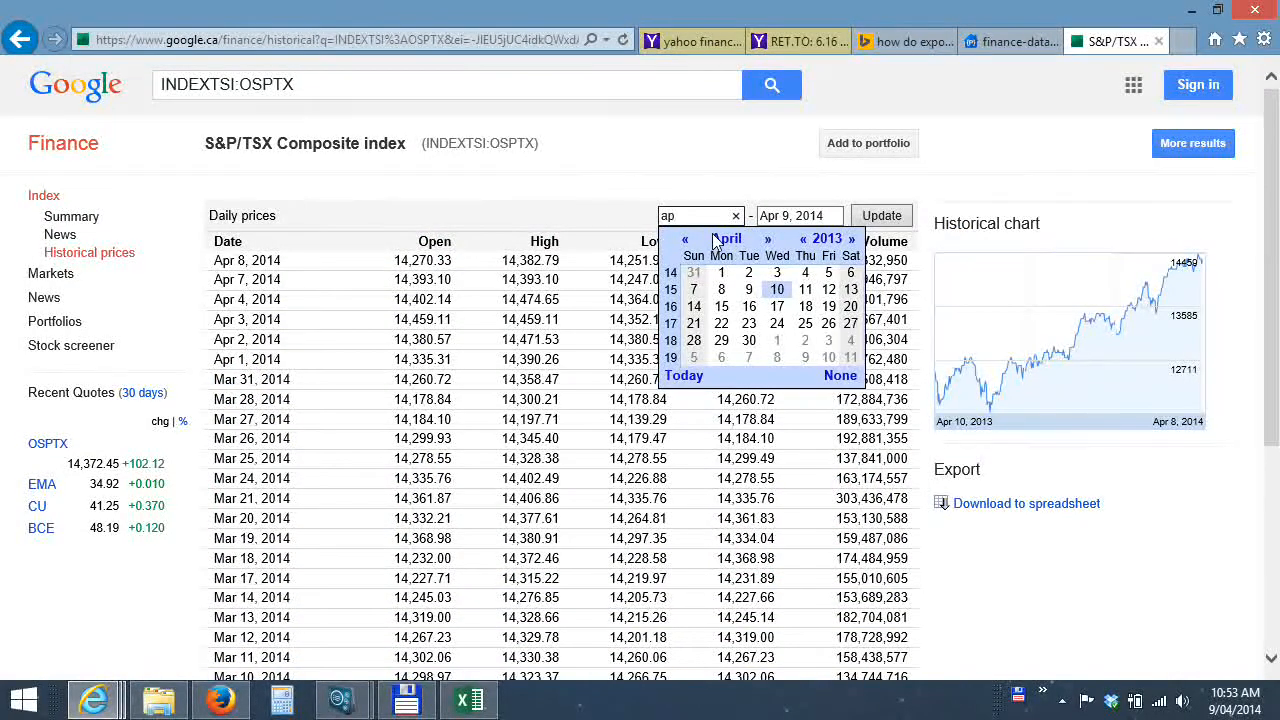
{"action": "type", "text": "jan 1, 2009"}
{"action": "left_click", "coordinate": [795, 218]}
{"action": "left_click", "coordinate": [880, 216]}
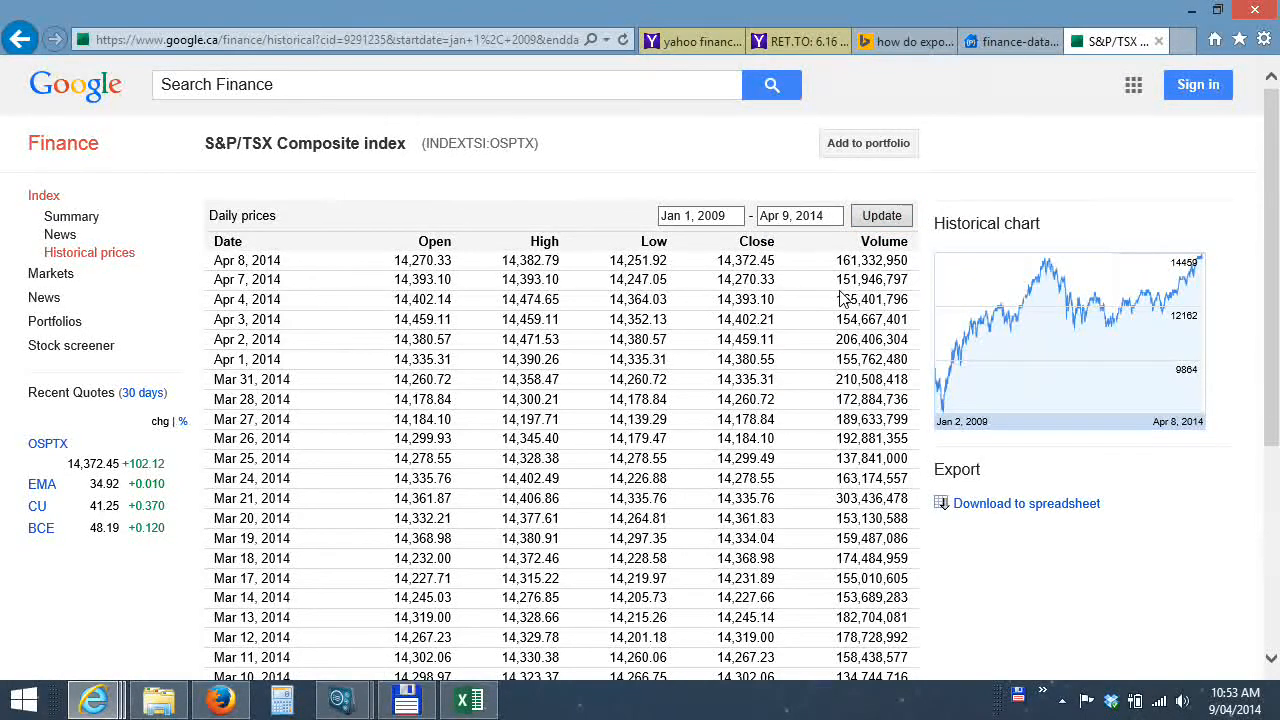
{"action": "left_click", "coordinate": [710, 224]}
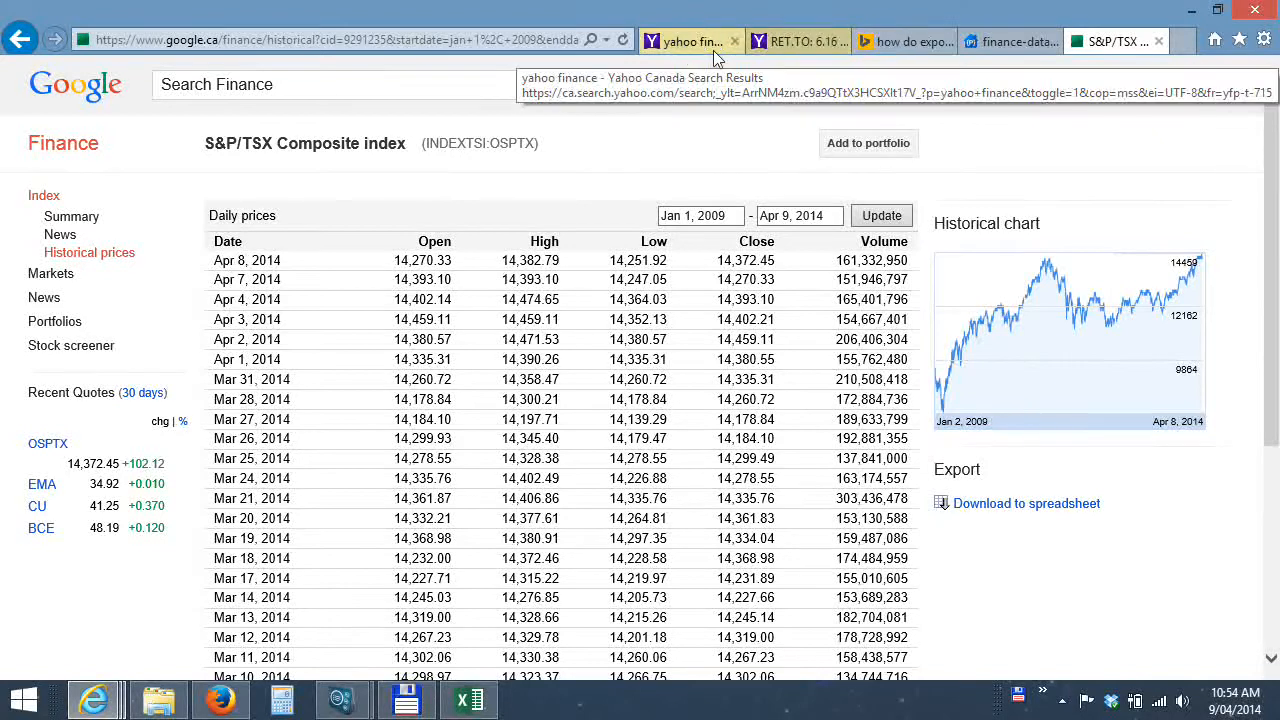
Open Yahoo! Canada Finance from the existing Yahoo search results and look up the Toronto-listed BCE.TO quote.
{"action": "left_click", "coordinate": [676, 44]}
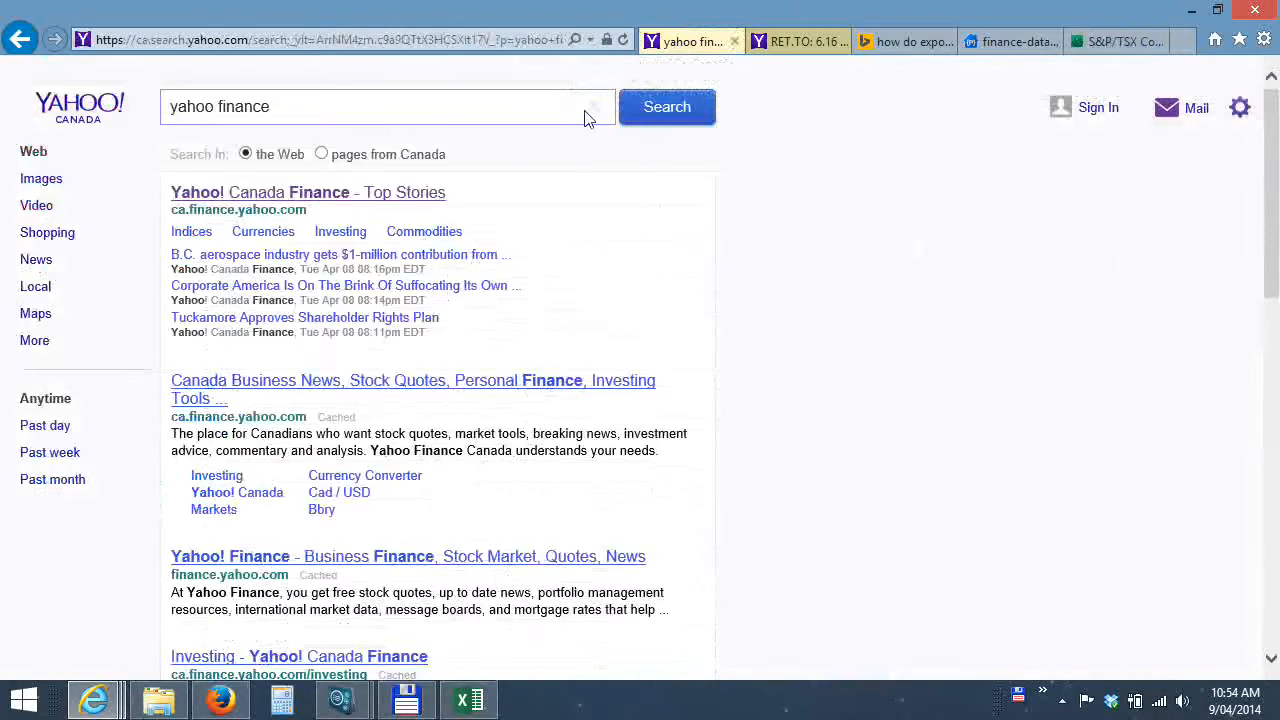
{"action": "left_click", "coordinate": [355, 196]}
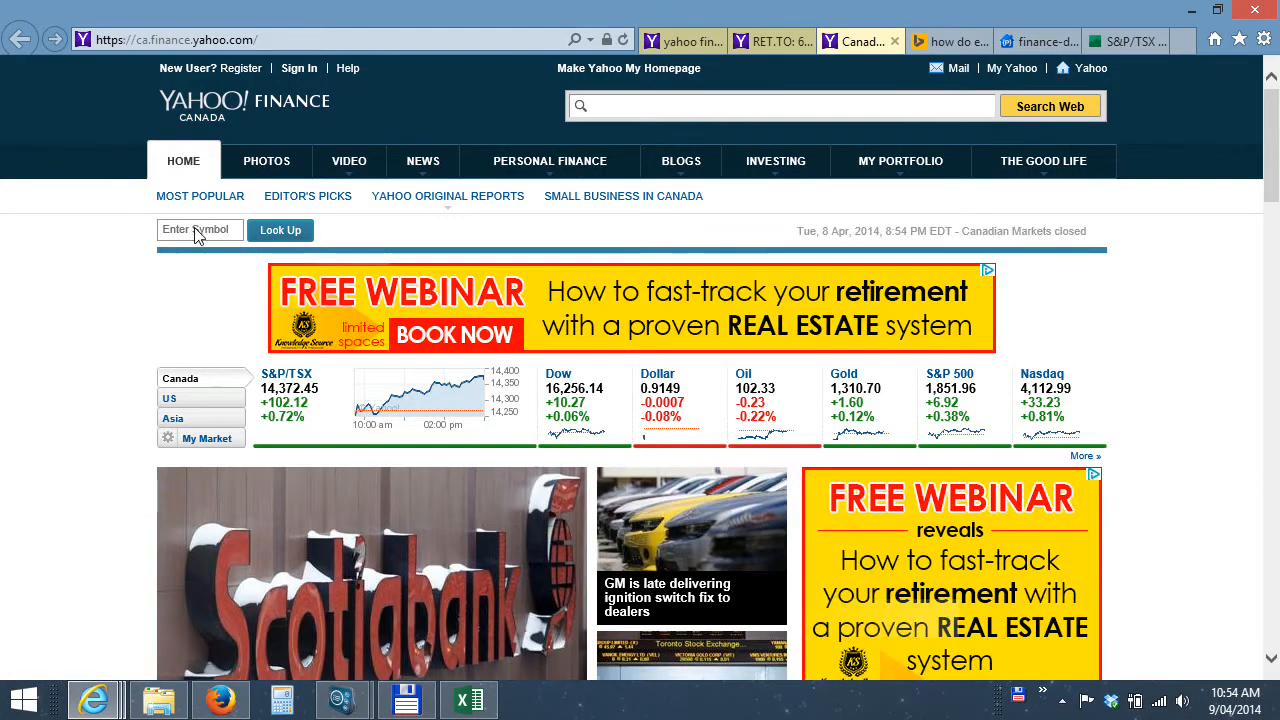
{"action": "left_click", "coordinate": [196, 231]}
{"action": "type", "text": "bce"}
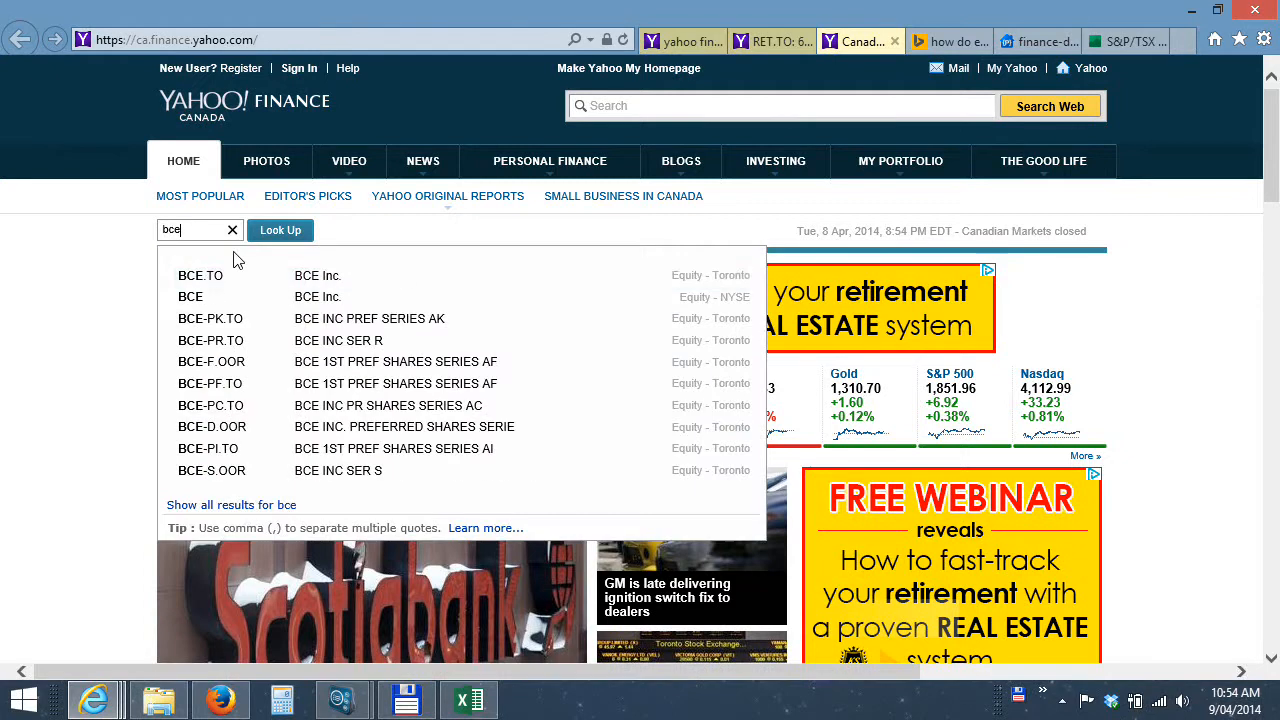
{"action": "left_click", "coordinate": [704, 281]}
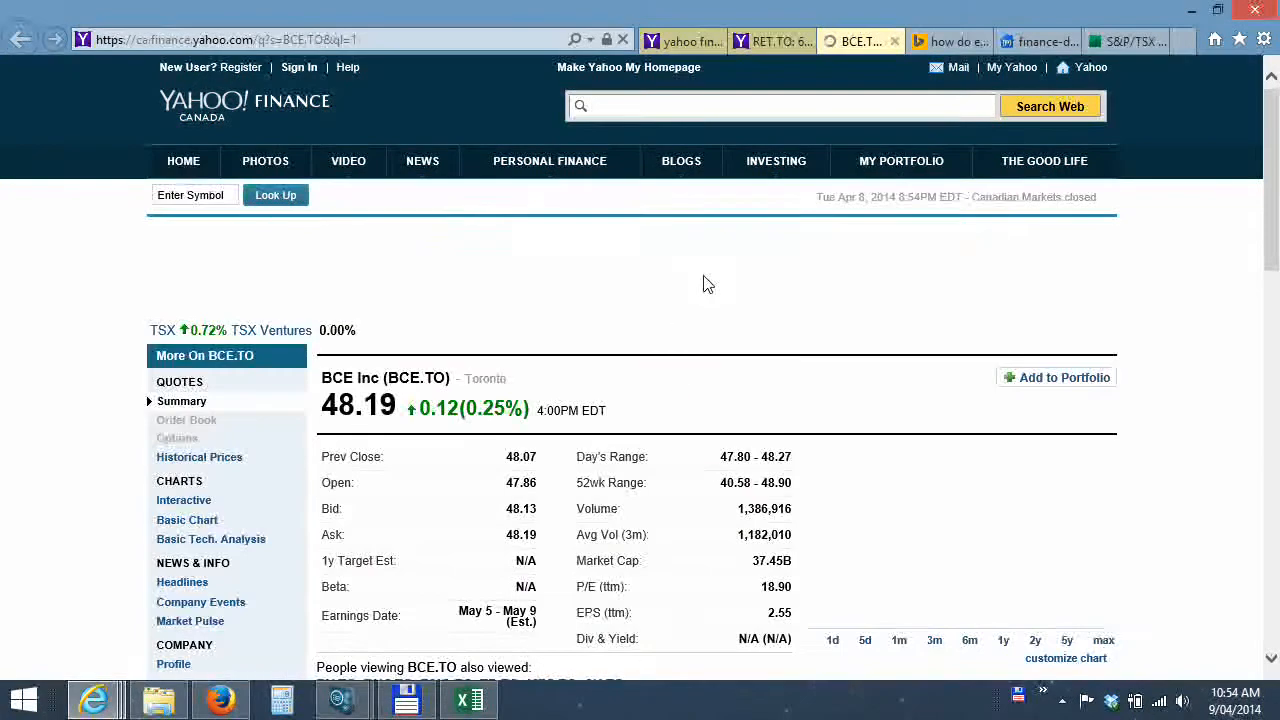
Retrieve the daily historical prices of BCE.TO with a start date of Jan 1, 2009, and review the price table.
{"action": "left_click", "coordinate": [217, 460]}
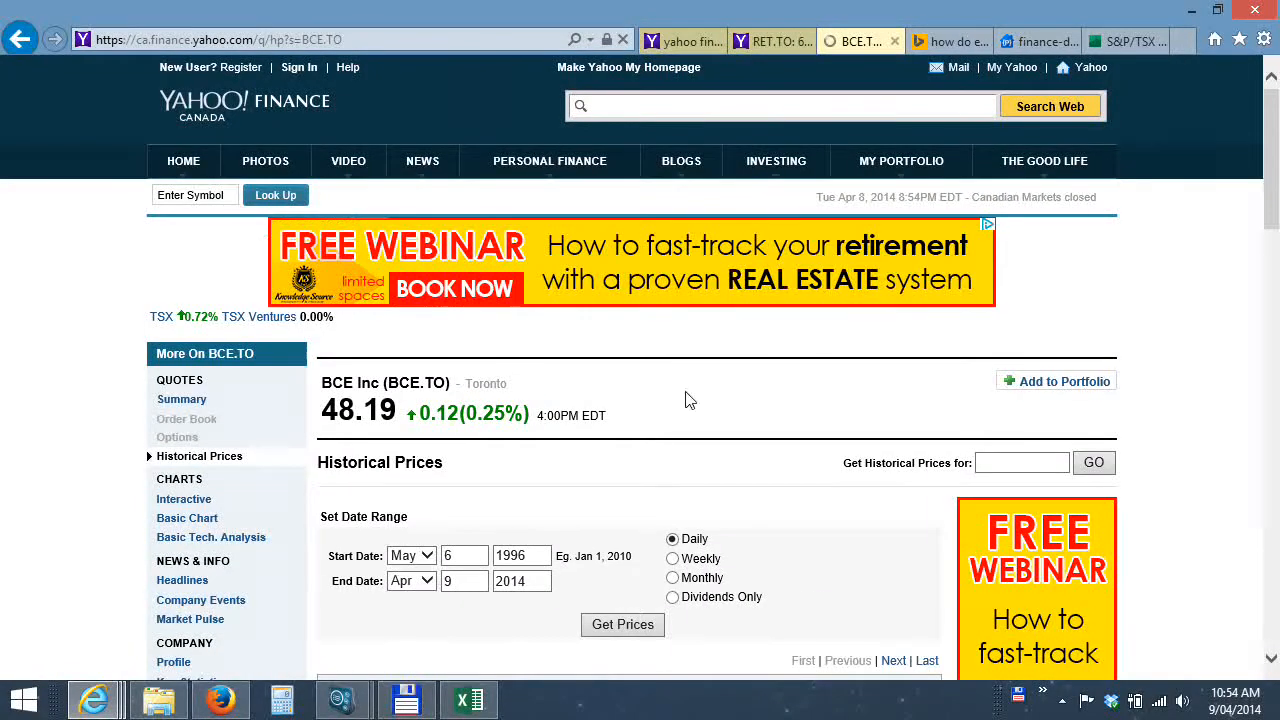
{"action": "left_click", "coordinate": [411, 555]}
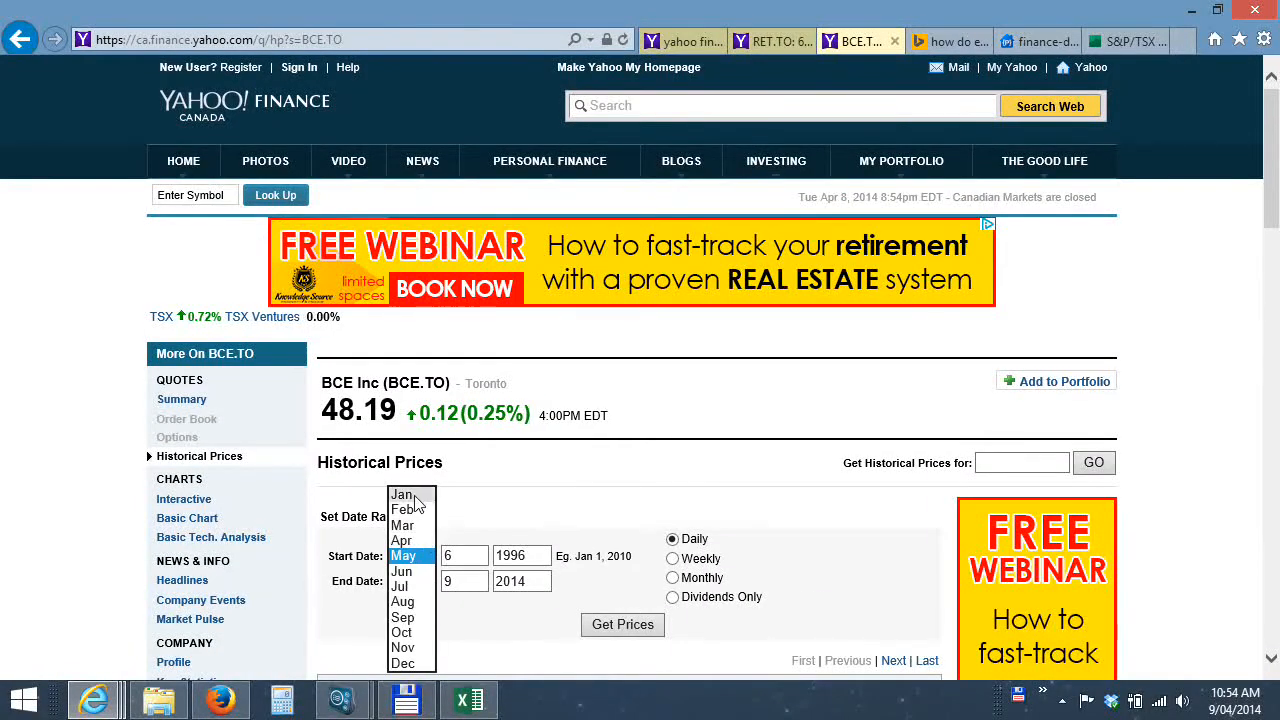
{"action": "left_click", "coordinate": [405, 492]}
{"action": "key", "text": "Tab"}
{"action": "type", "text": "1"}
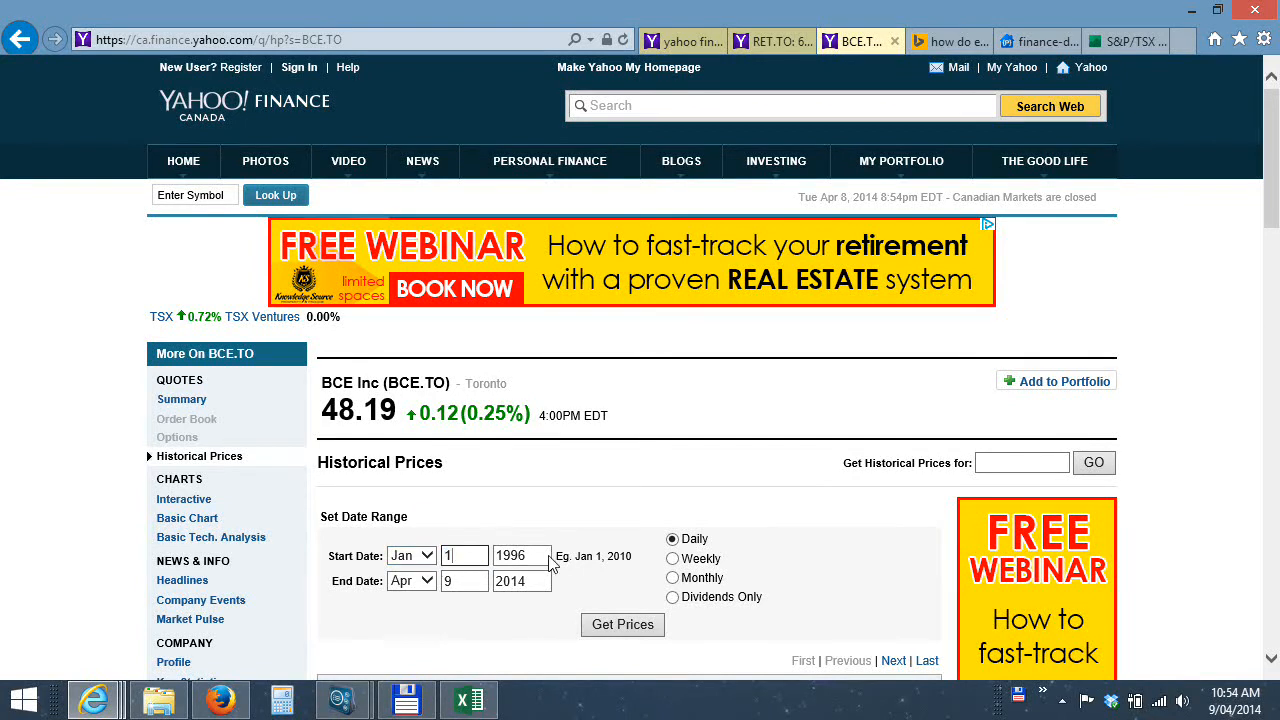
{"action": "left_click", "coordinate": [547, 560]}
{"action": "left_click_drag", "start_coordinate": [549, 563], "coordinate": [489, 563]}
{"action": "type", "text": "2"}
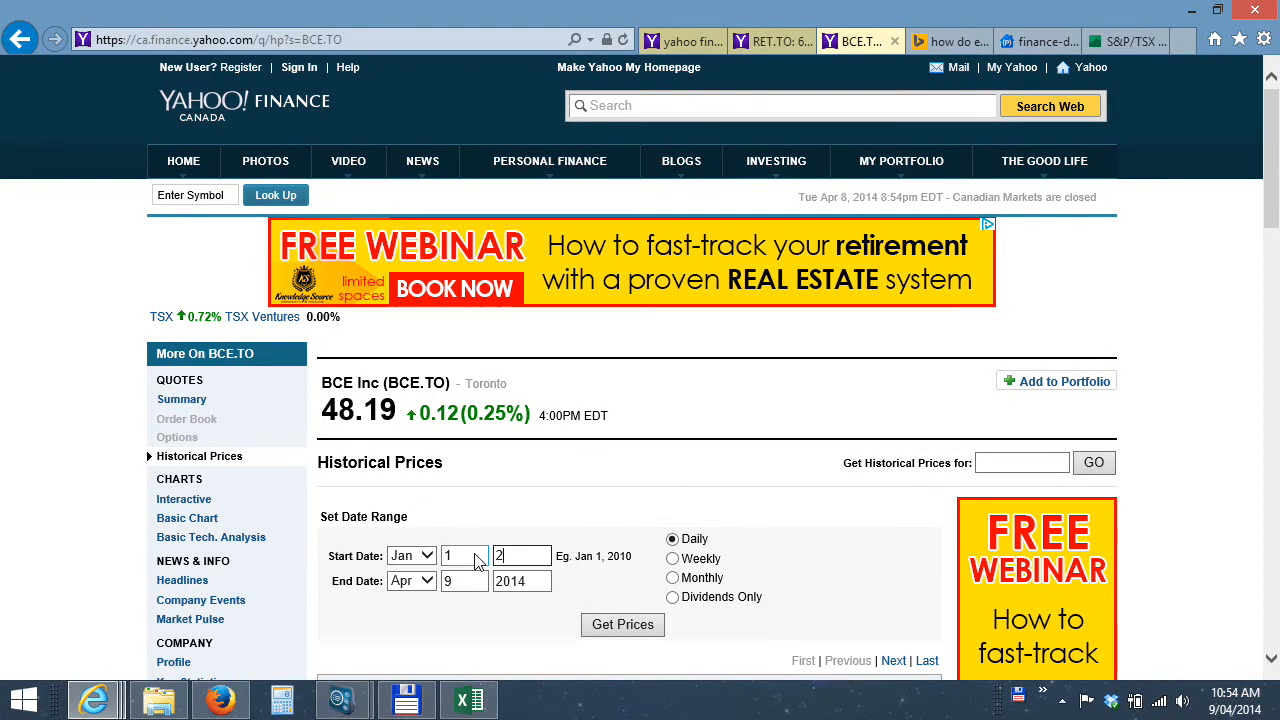
{"action": "type", "text": "009"}
{"action": "left_click", "coordinate": [626, 626]}
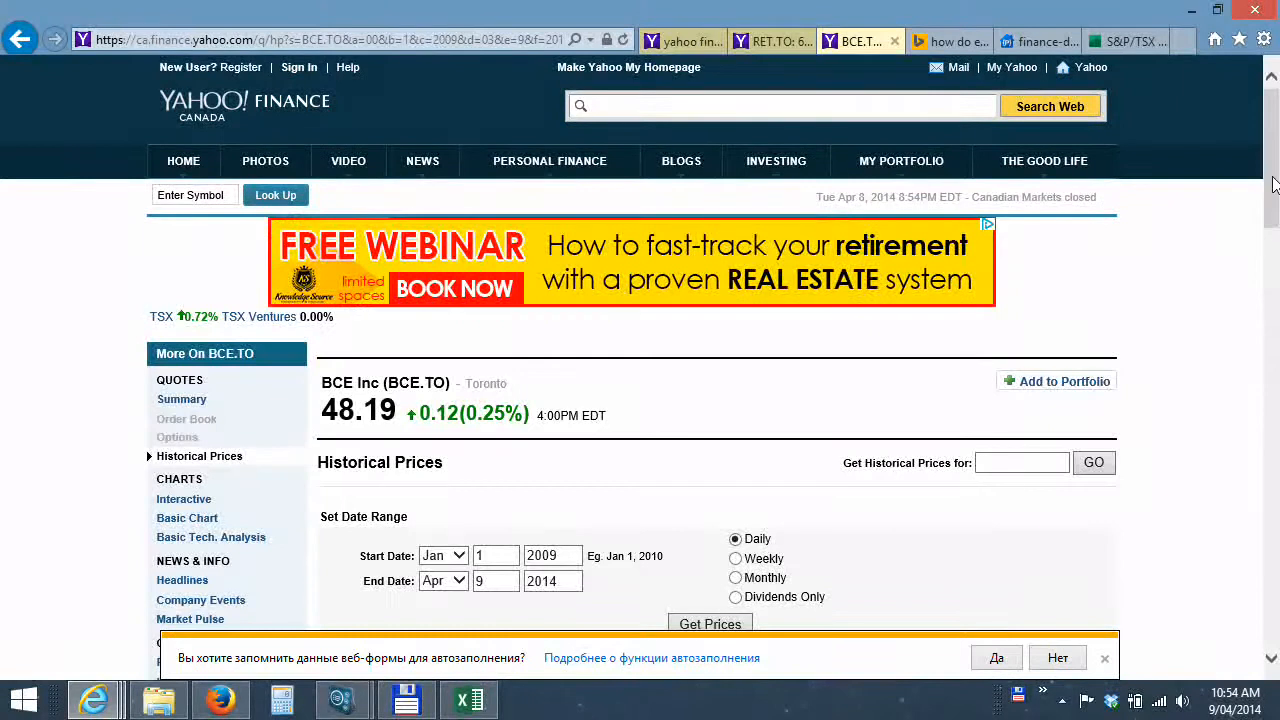
{"action": "left_click_drag", "start_coordinate": [1273, 186], "coordinate": [1278, 283]}
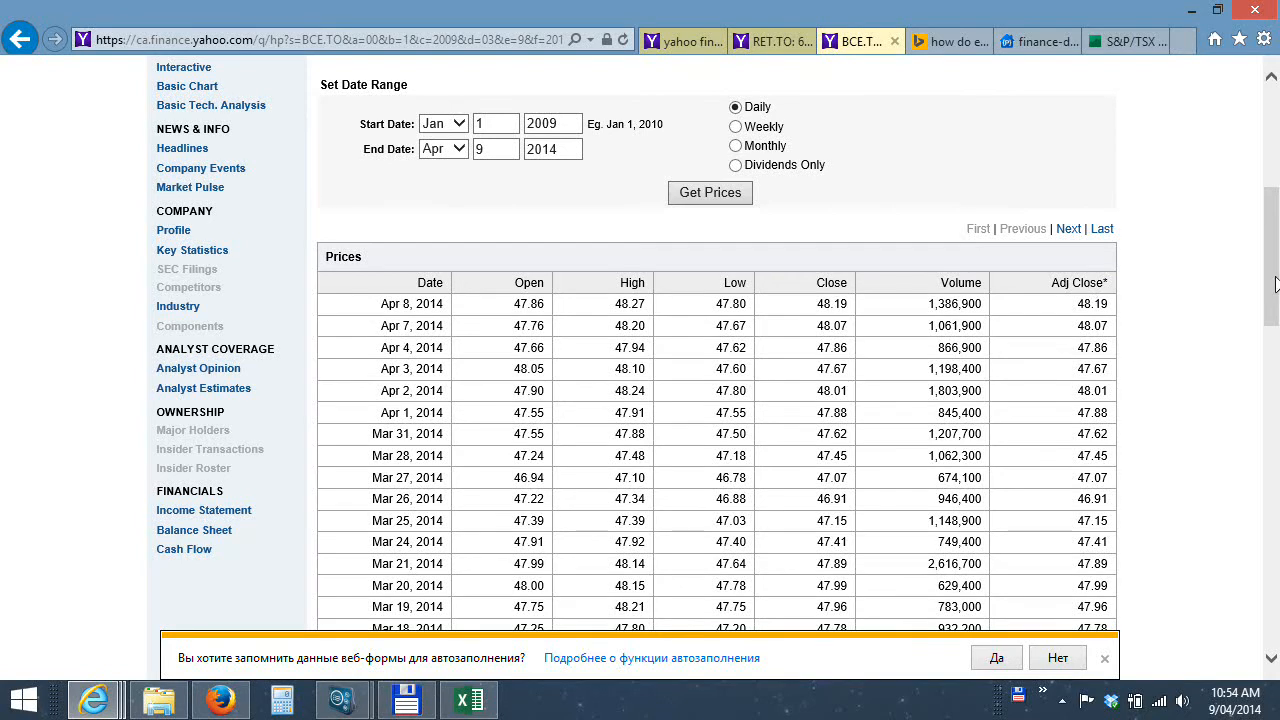
{"action": "left_click_drag", "start_coordinate": [1275, 285], "coordinate": [1277, 616]}
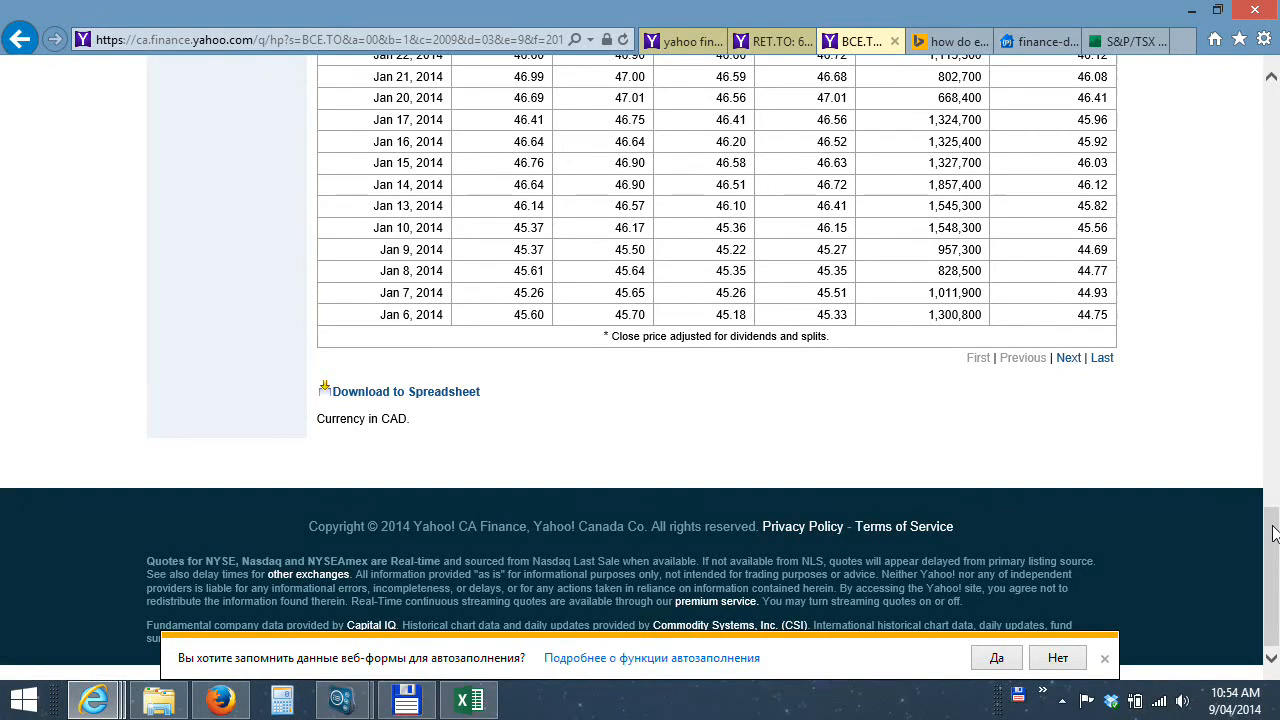
{"action": "left_click_drag", "start_coordinate": [1273, 535], "coordinate": [1100, 110]}
Switch to the already open finance-data-to-excel project page and read the add-in's Installation instructions.
{"action": "left_click", "coordinate": [928, 42]}
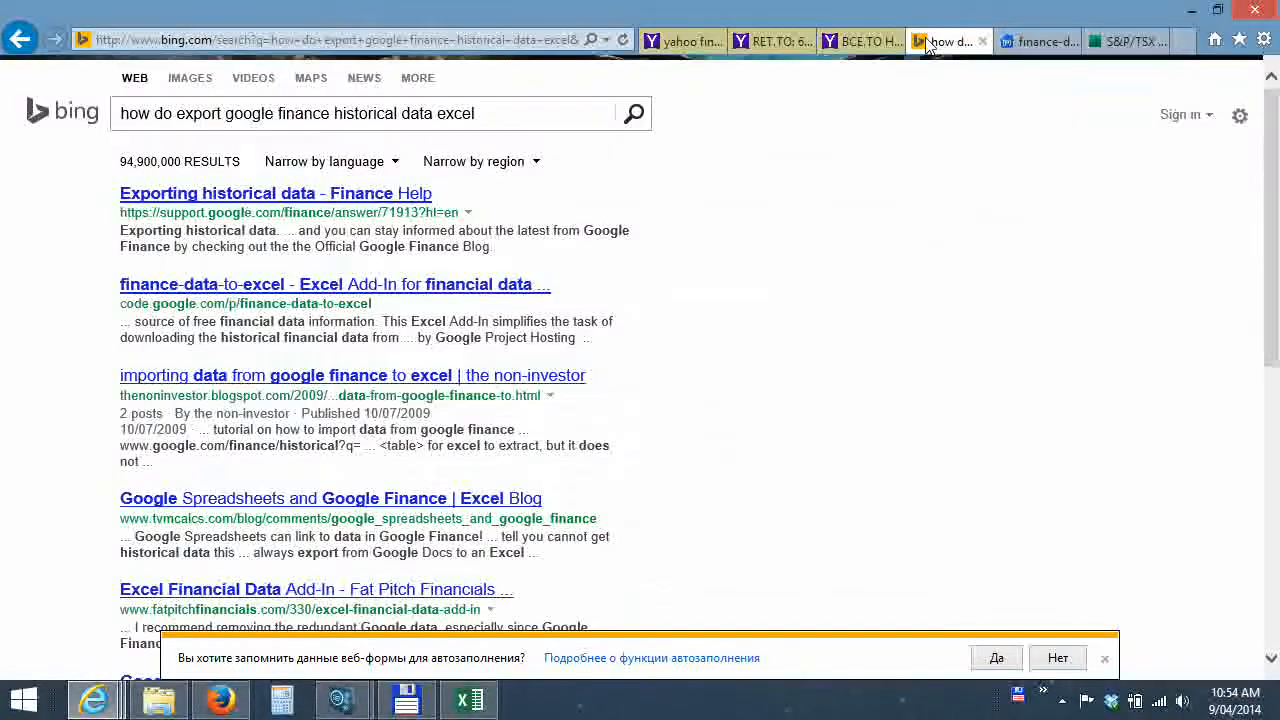
{"action": "left_click", "coordinate": [1032, 44]}
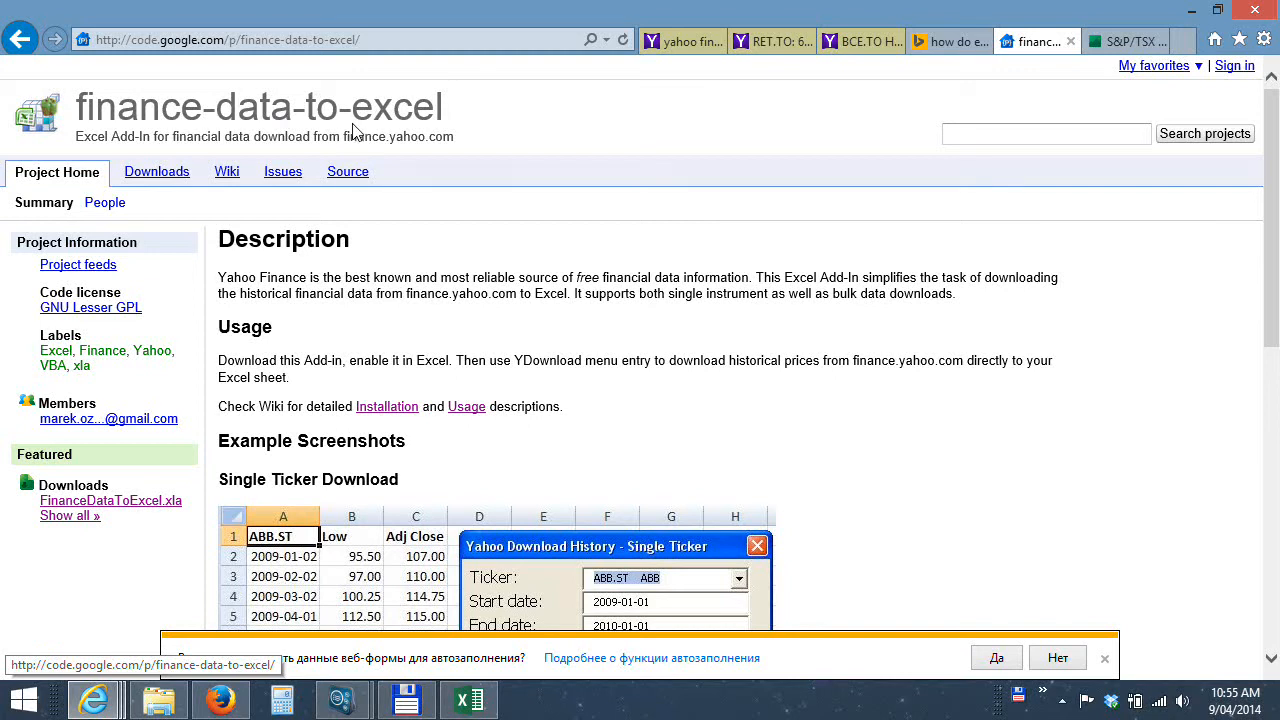
{"action": "left_click", "coordinate": [372, 43]}
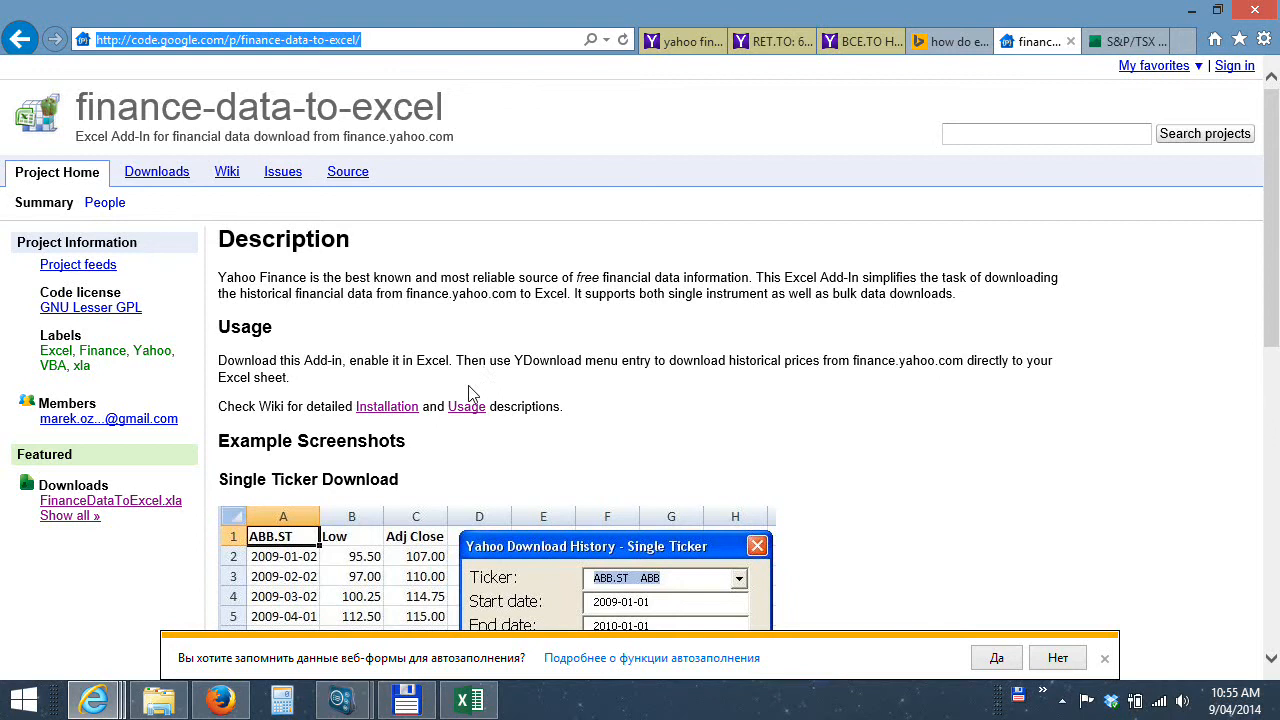
{"action": "left_click", "coordinate": [392, 417]}
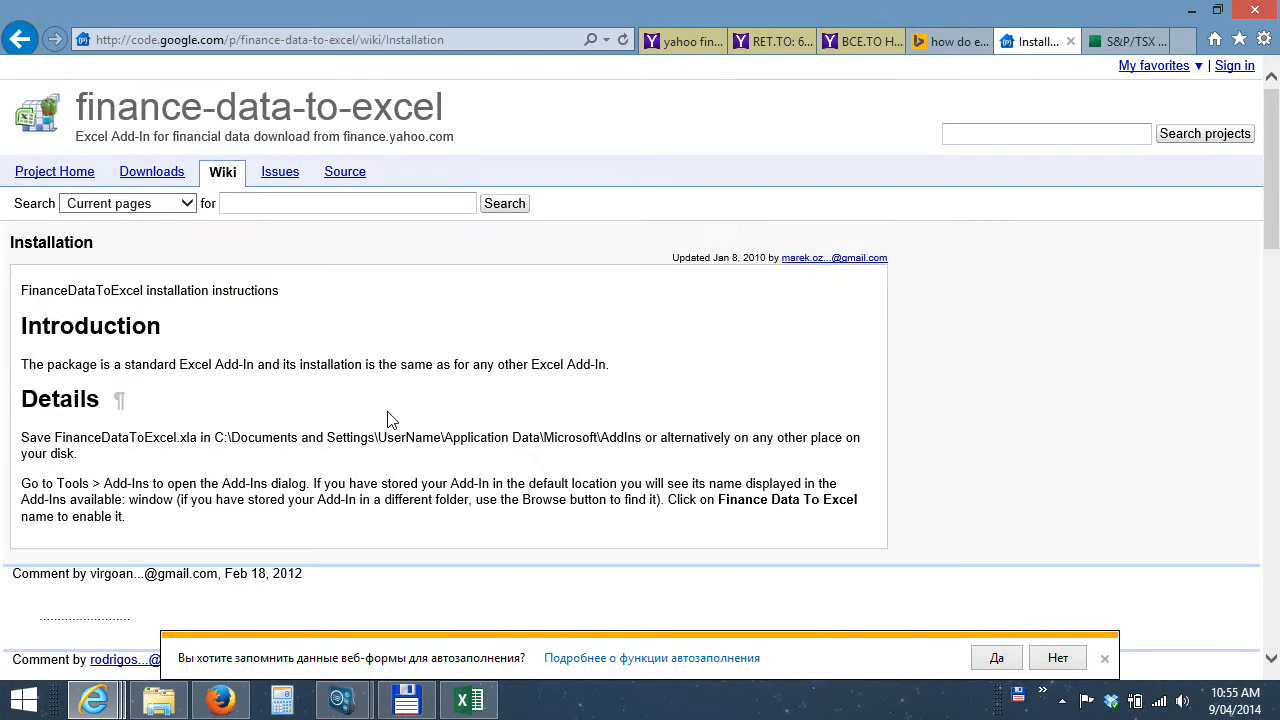
Check the project's downloads for FinanceDataToExcel.xla and reopen the Installation page of its wiki.
{"action": "left_click", "coordinate": [157, 175]}
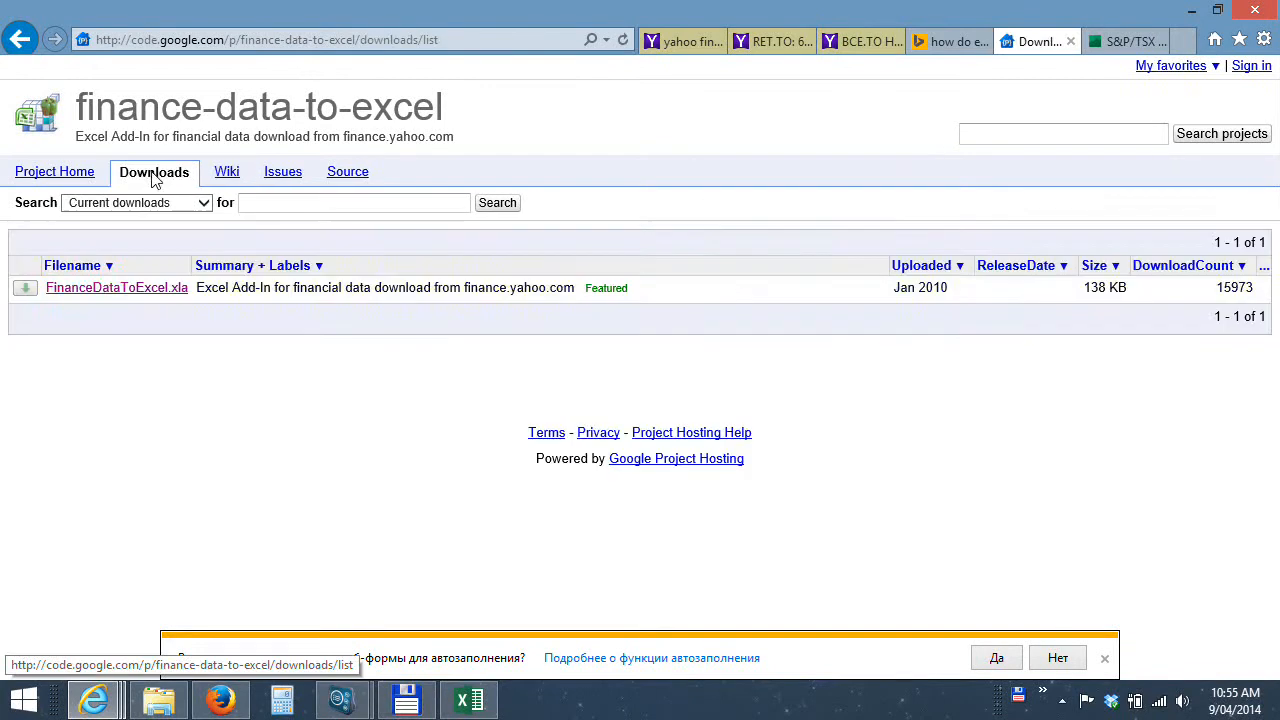
{"action": "left_click", "coordinate": [162, 296]}
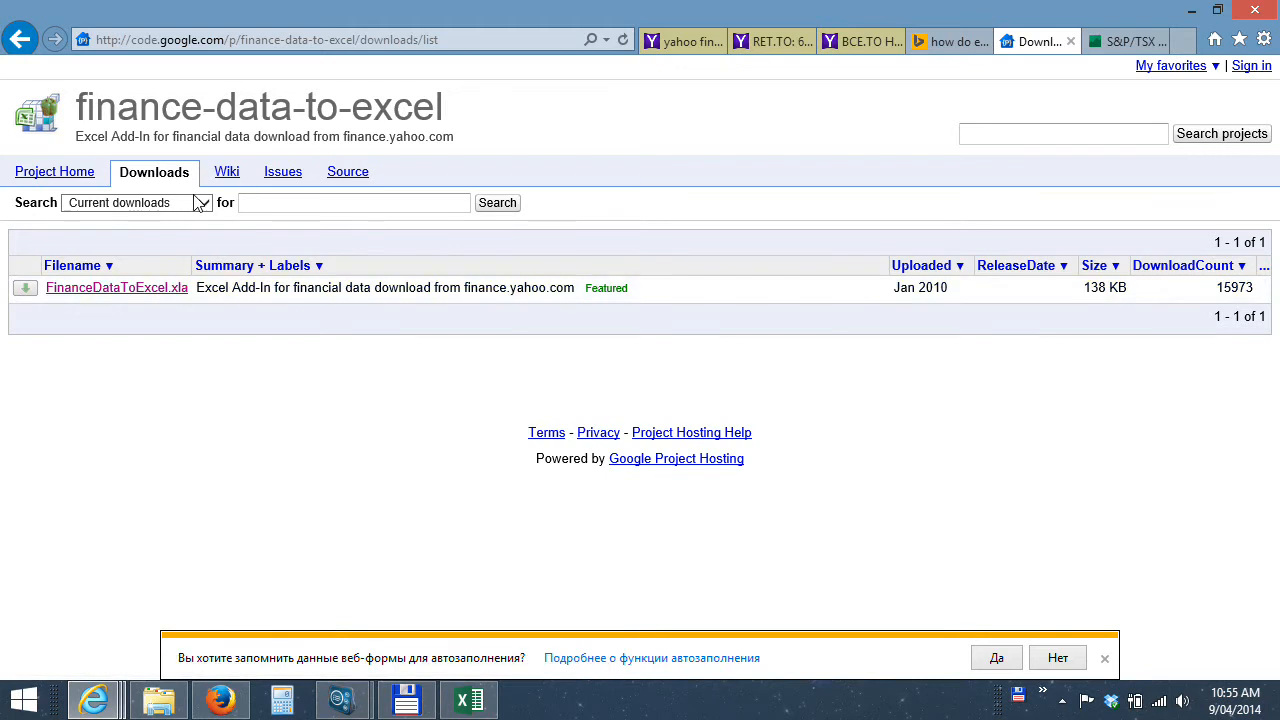
{"action": "left_click", "coordinate": [226, 176]}
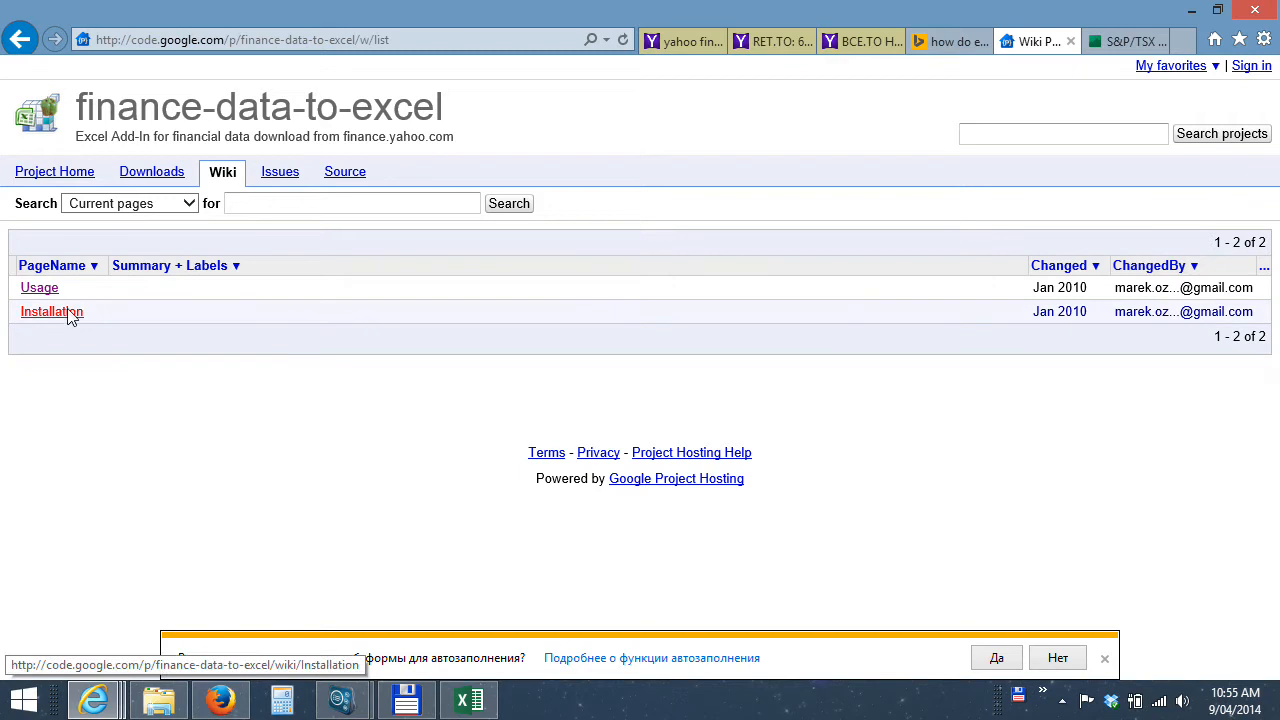
{"action": "left_click", "coordinate": [66, 314]}
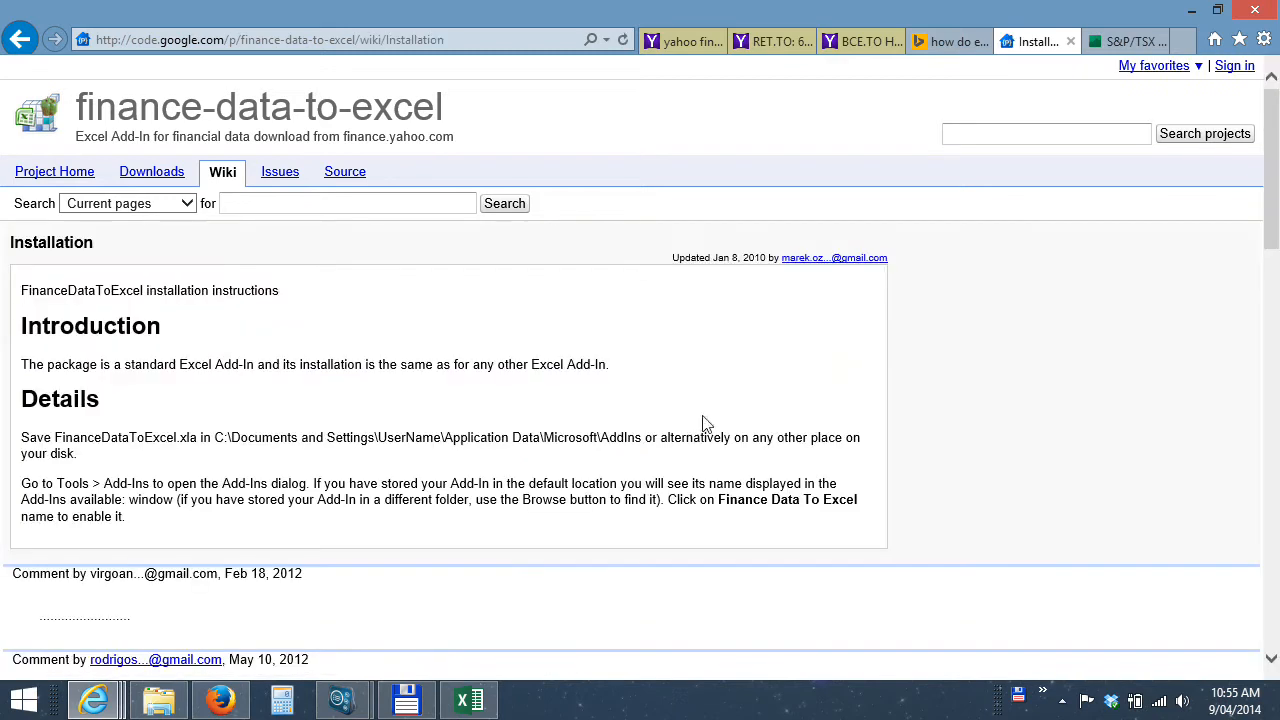
Reread the add-in's installation instructions and check in Total Commander that the AddIns folder holds FinanceDataToExcel.xla.
{"action": "left_click_drag", "start_coordinate": [1274, 205], "coordinate": [1274, 217]}
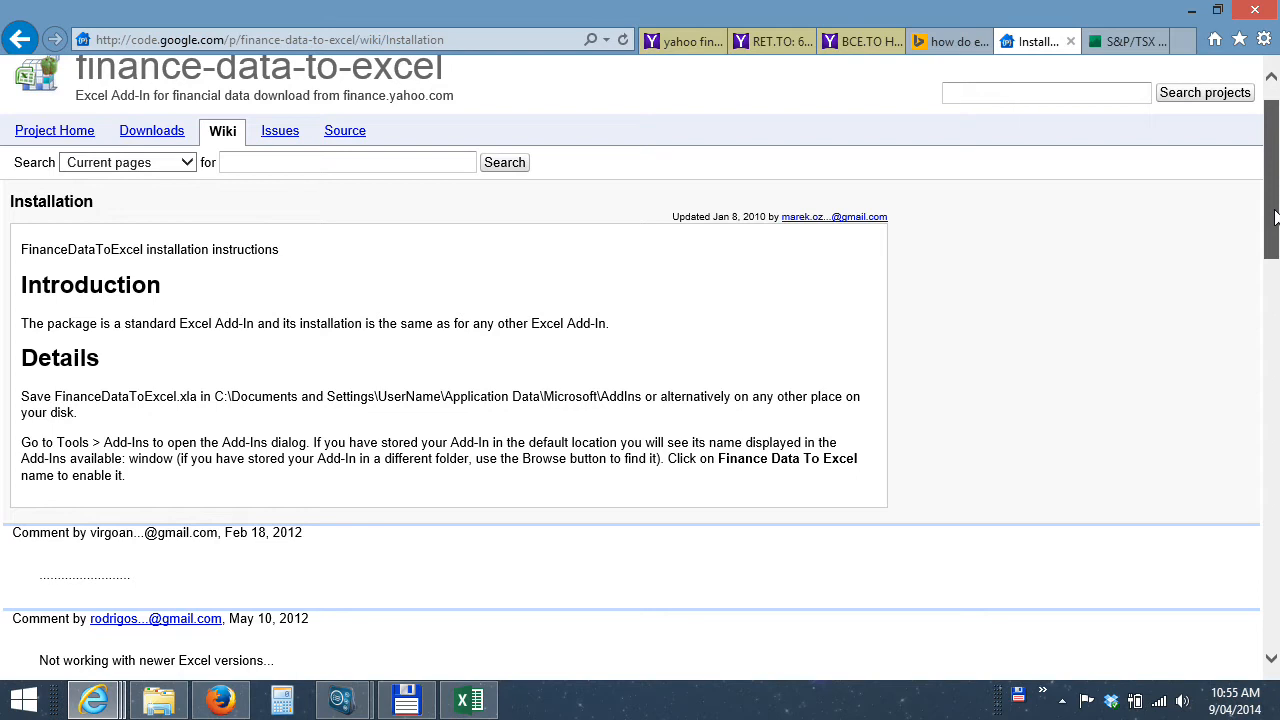
{"action": "left_click_drag", "start_coordinate": [1274, 224], "coordinate": [1274, 241]}
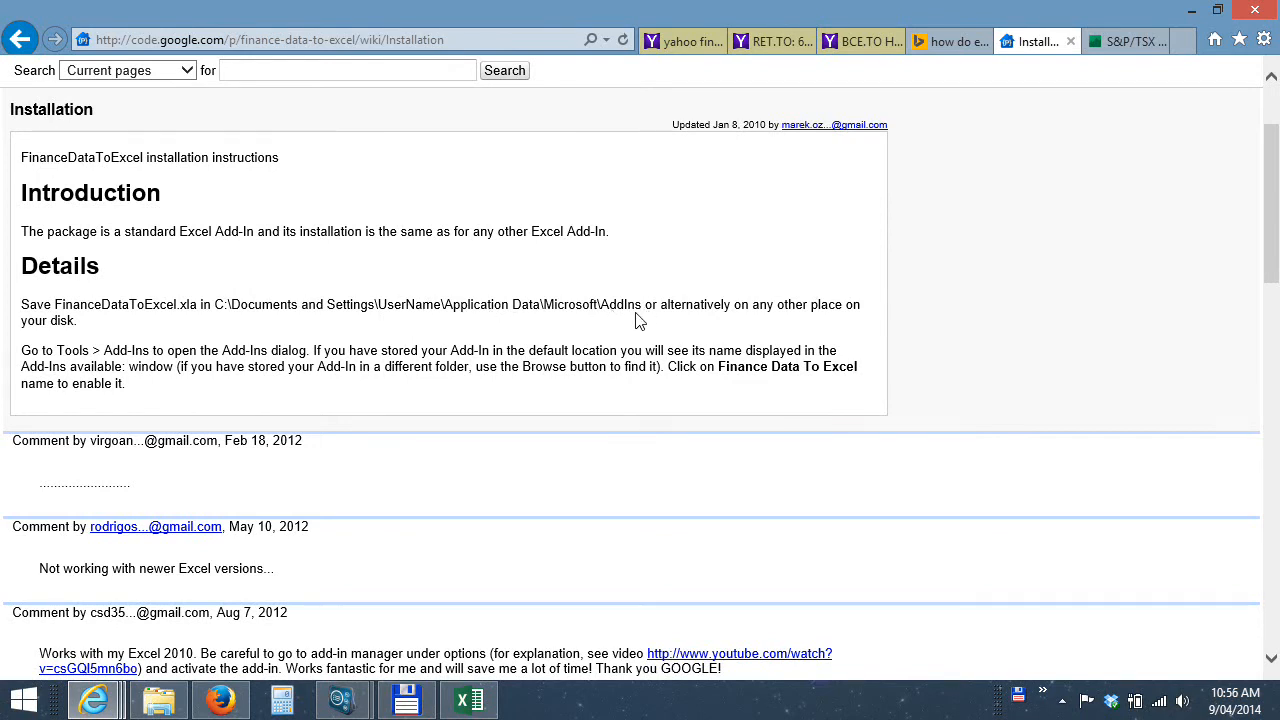
{"action": "mouse_move", "coordinate": [468, 708]}
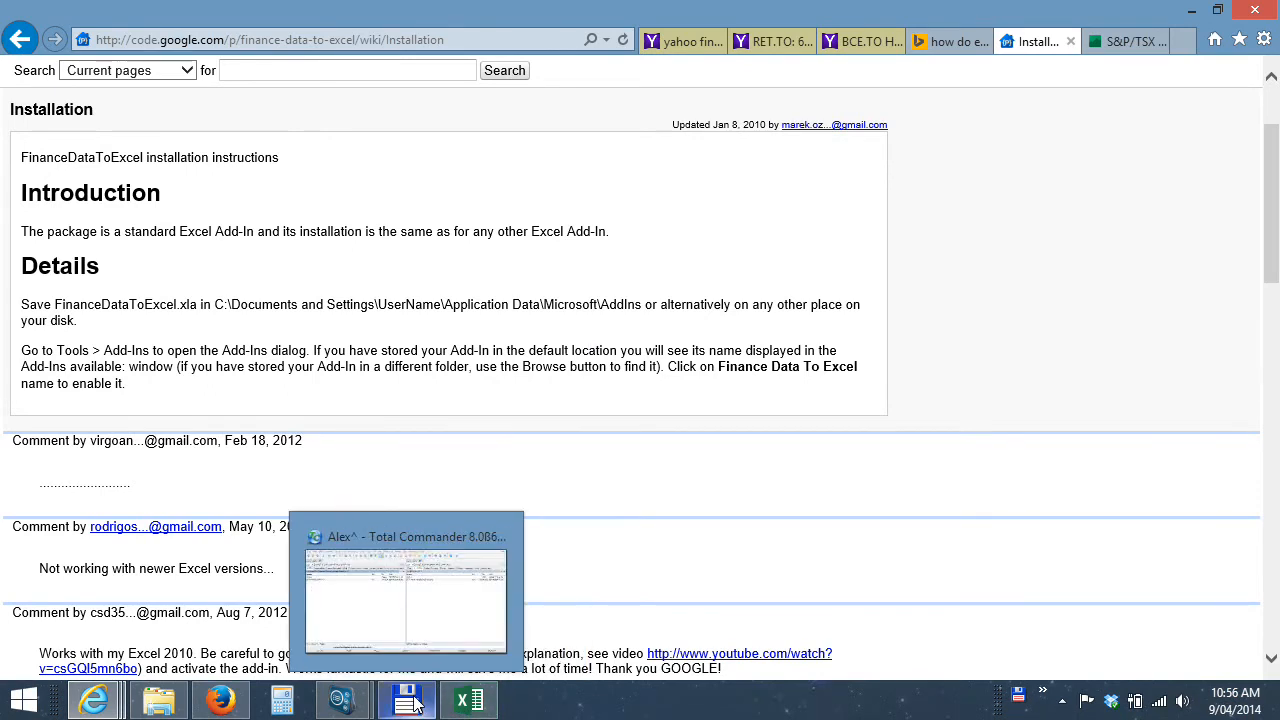
{"action": "left_click", "coordinate": [416, 705]}
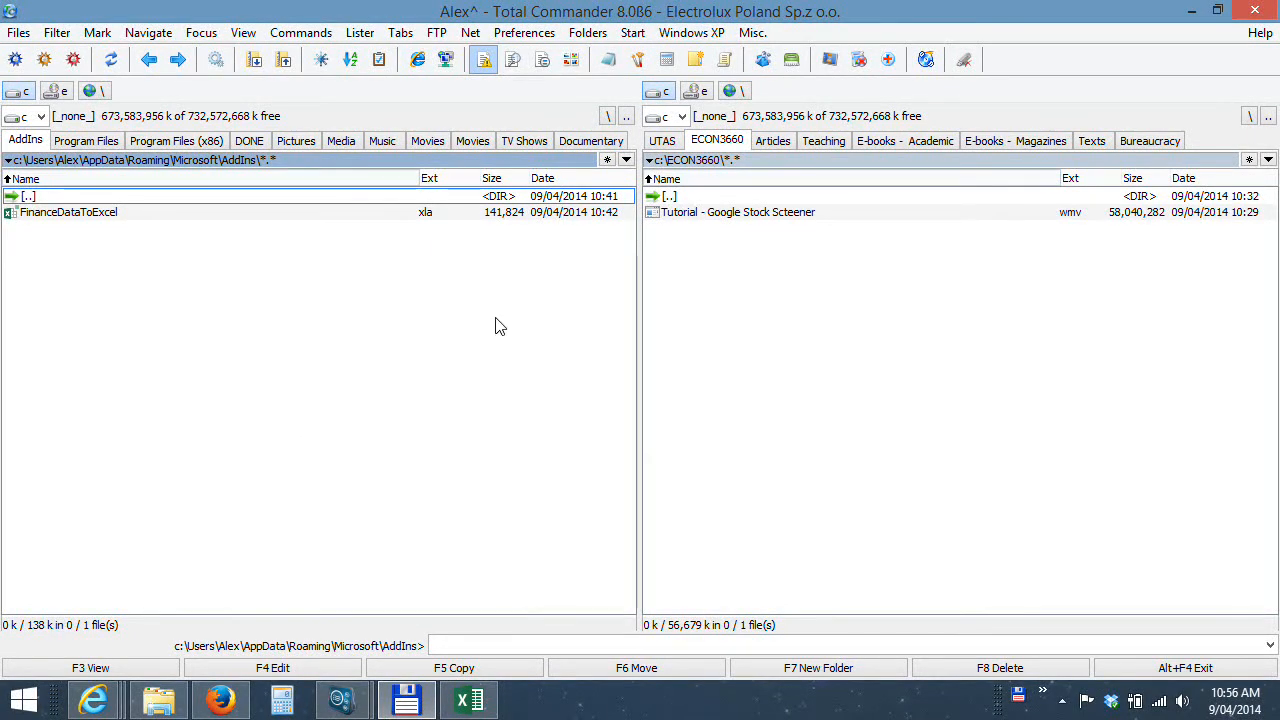
{"action": "mouse_move", "coordinate": [147, 218]}
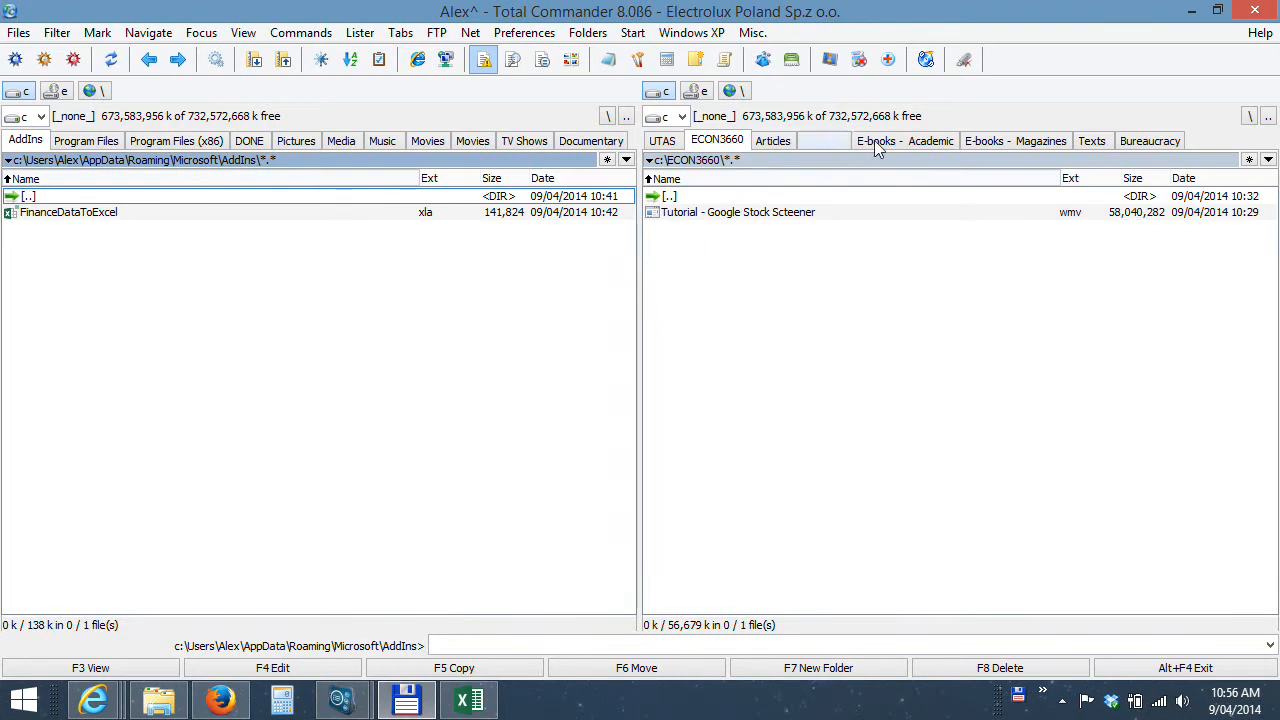
{"action": "left_click", "coordinate": [1193, 12]}
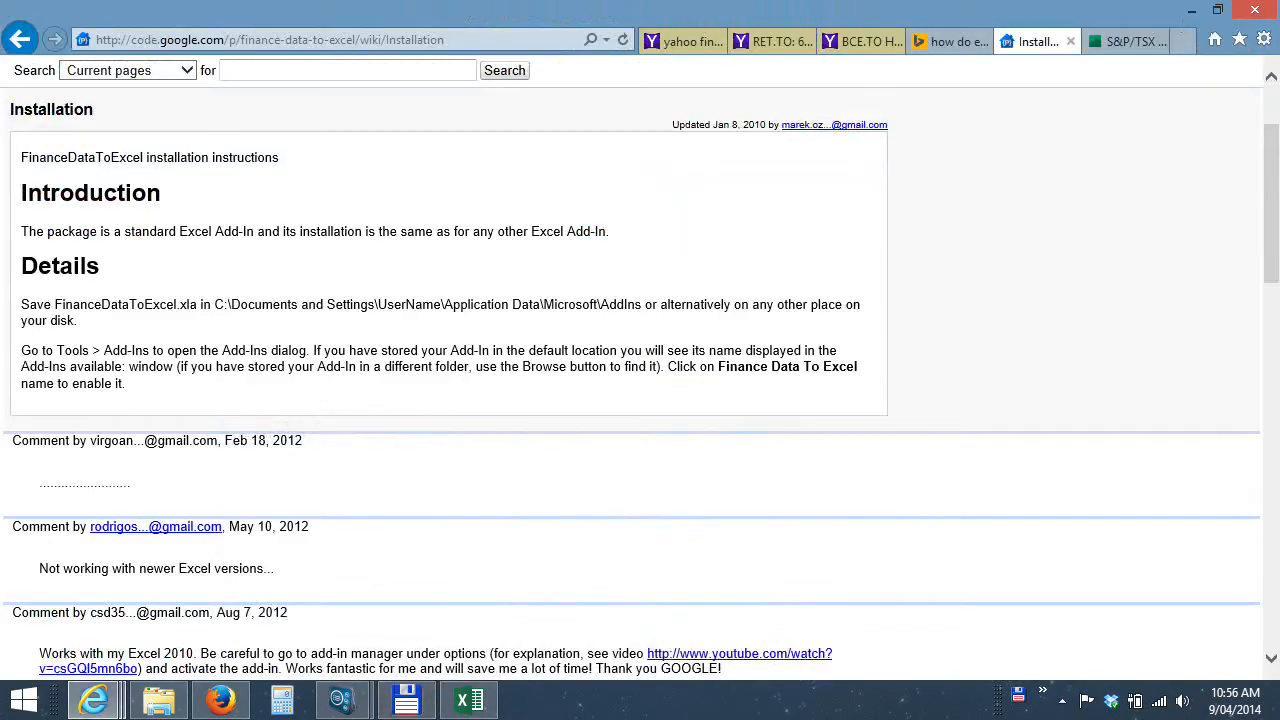
Switch to the open Excel workbook and check whether Finance Data to Excel is enabled among the available Excel add-ins, changing nothing.
{"action": "left_click", "coordinate": [478, 702]}
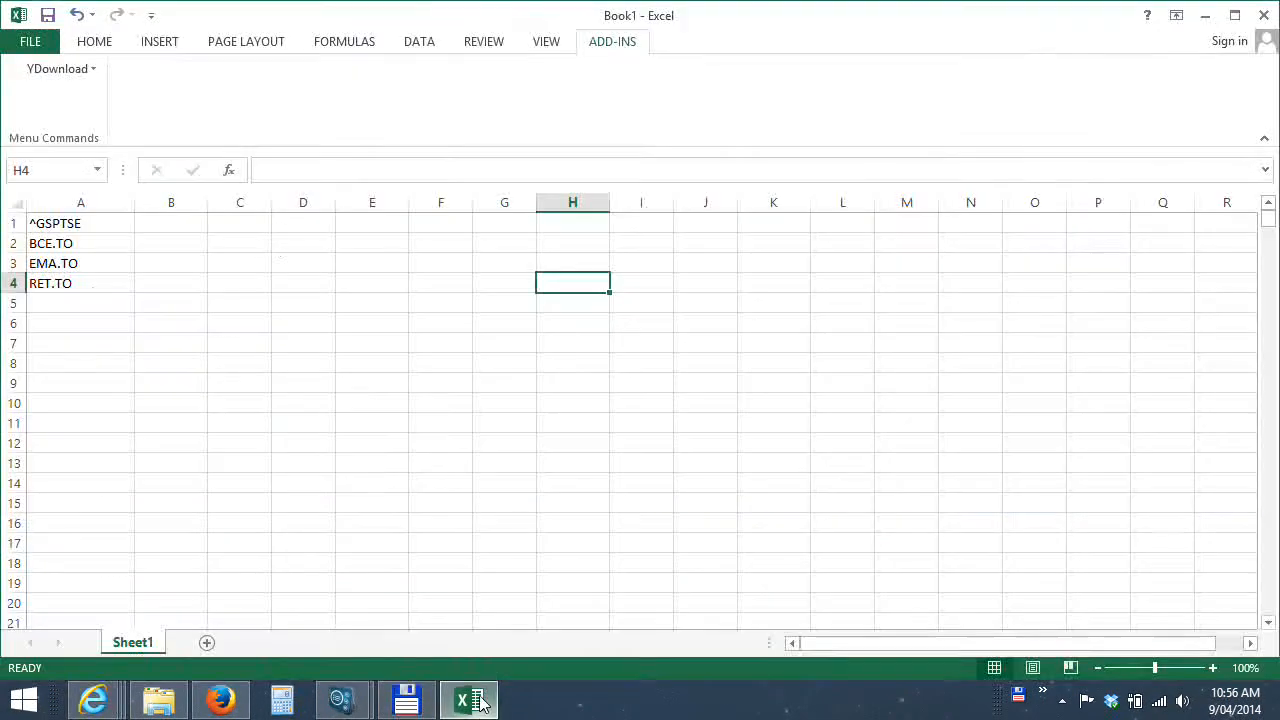
{"action": "left_click", "coordinate": [32, 43]}
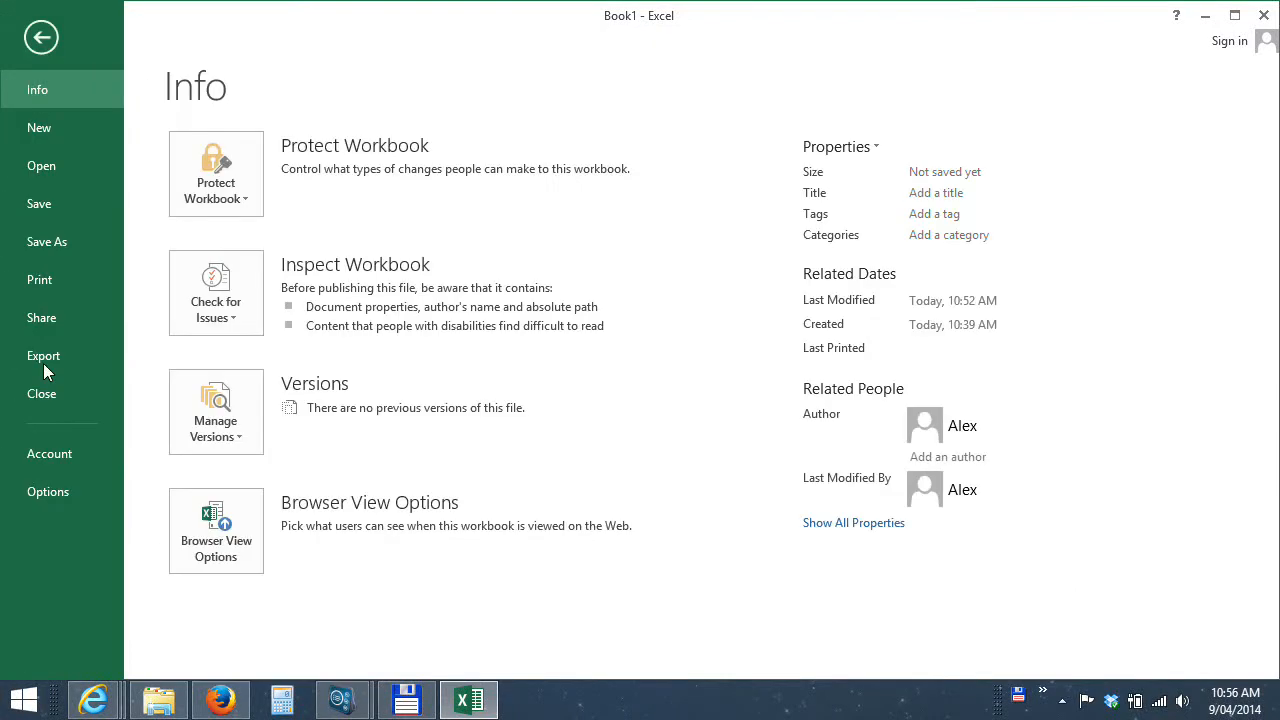
{"action": "left_click", "coordinate": [47, 492]}
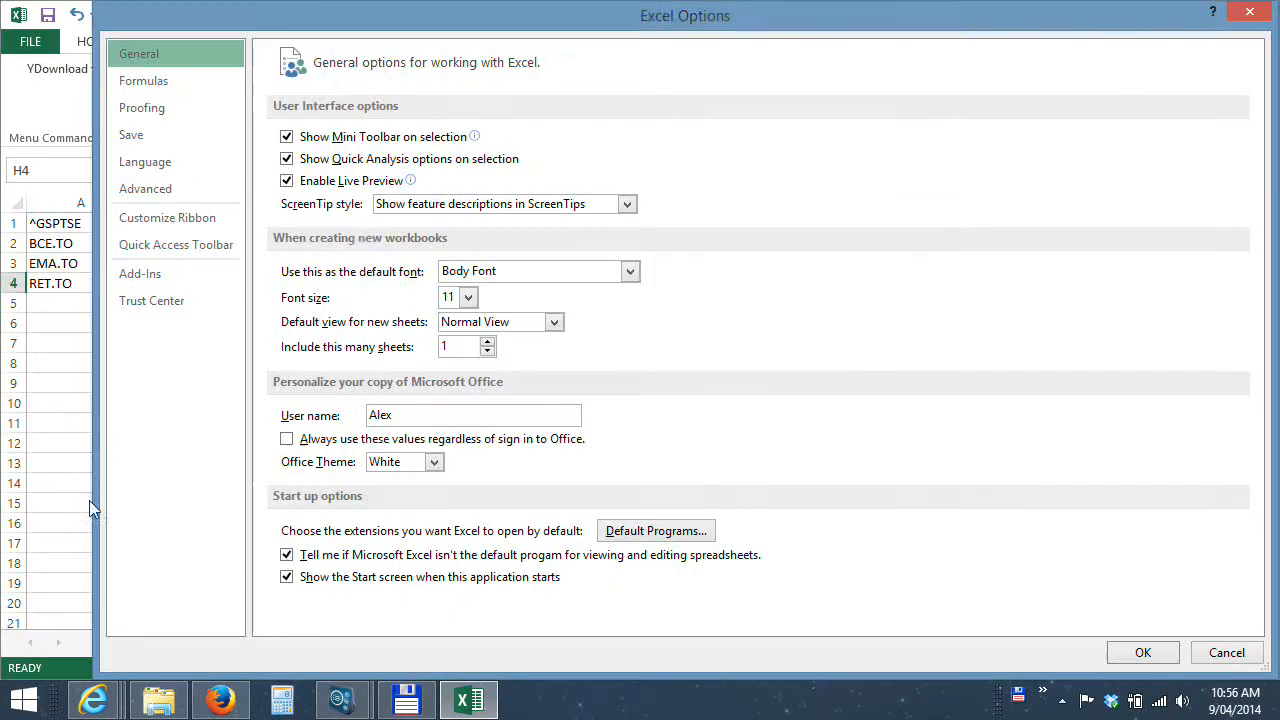
{"action": "left_click", "coordinate": [161, 280]}
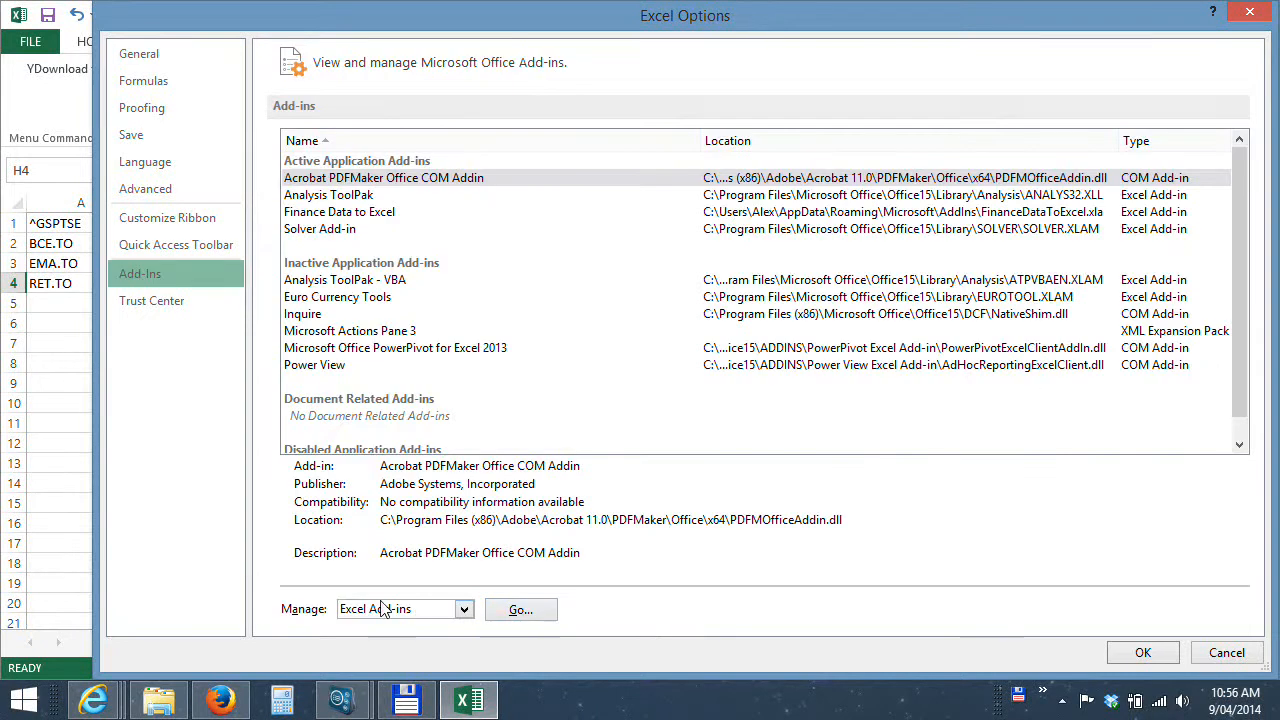
{"action": "left_click", "coordinate": [521, 617]}
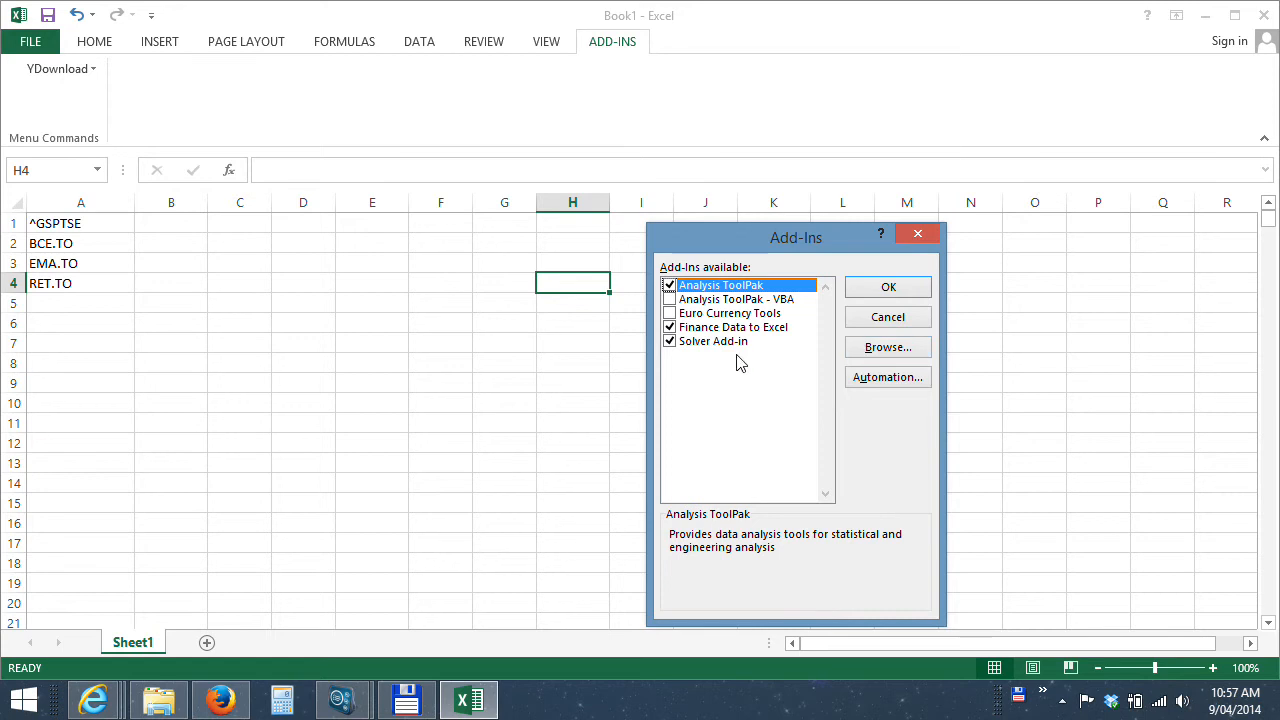
{"action": "left_click", "coordinate": [883, 324]}
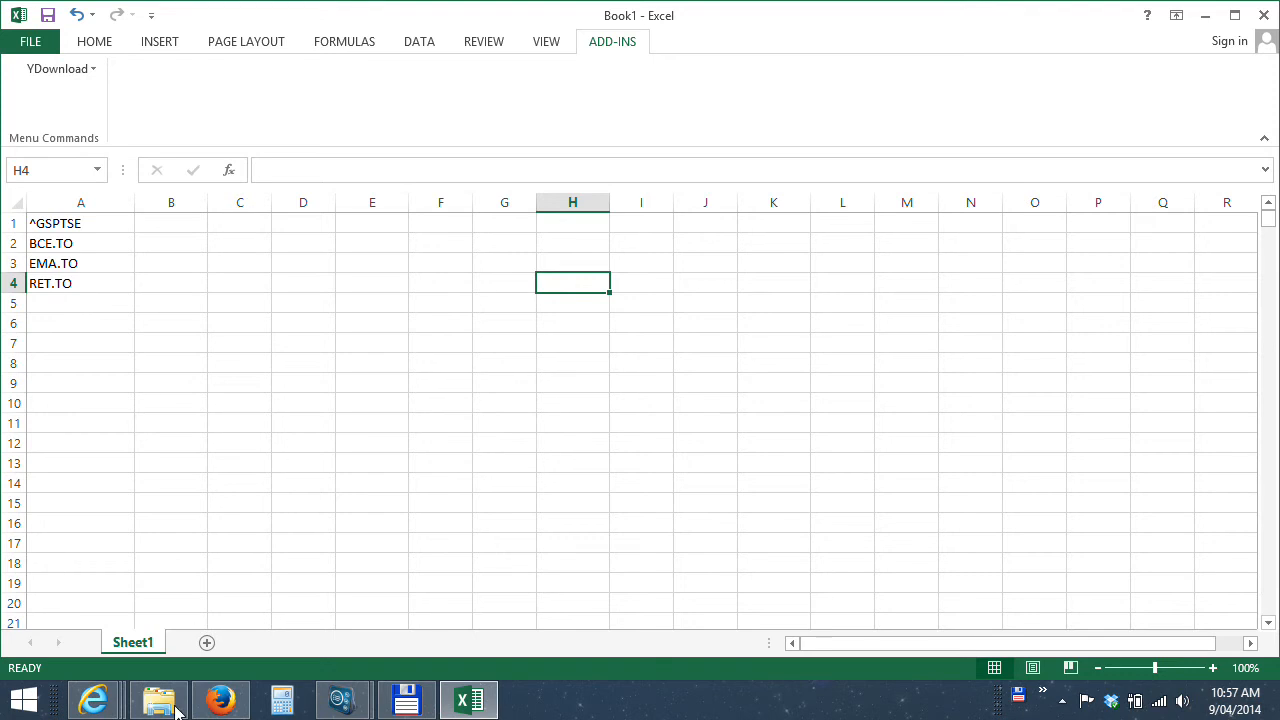
Return to the browser's RET.TO quote page and search the symbol lookup for "s&" to find the S&P/TSX Composite index ticker.
{"action": "mouse_move", "coordinate": [100, 702]}
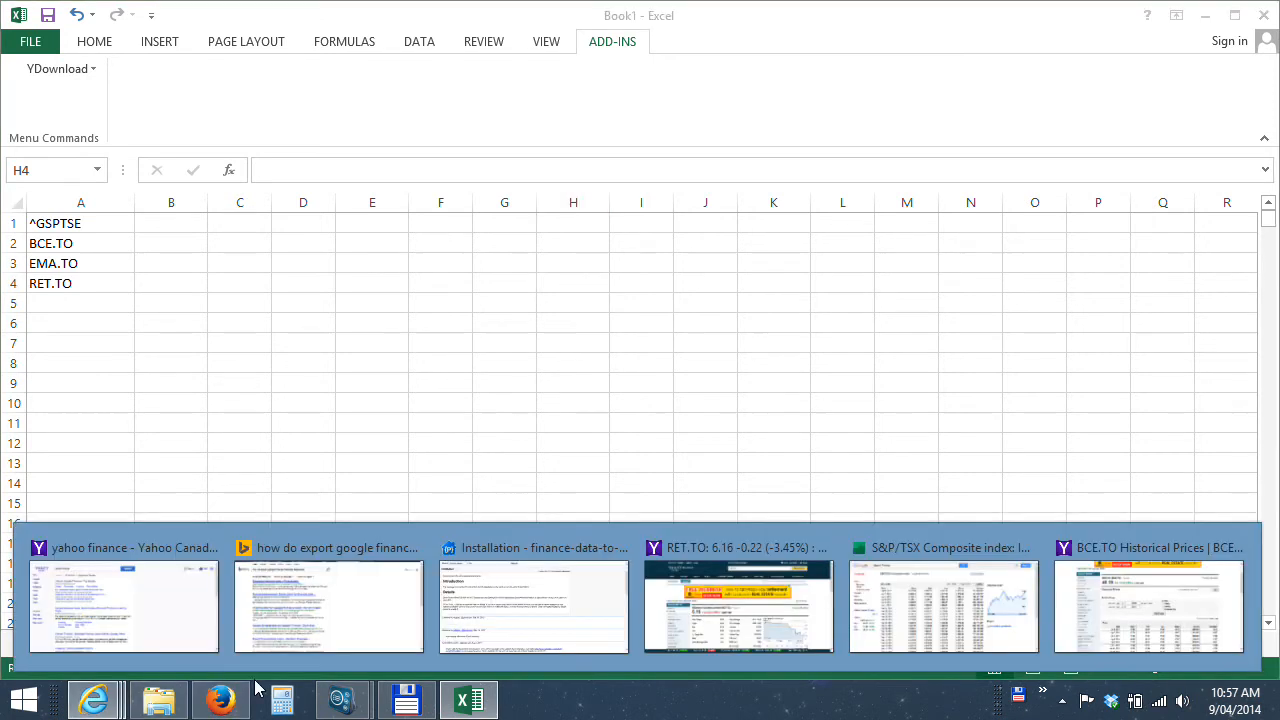
{"action": "left_click", "coordinate": [163, 608]}
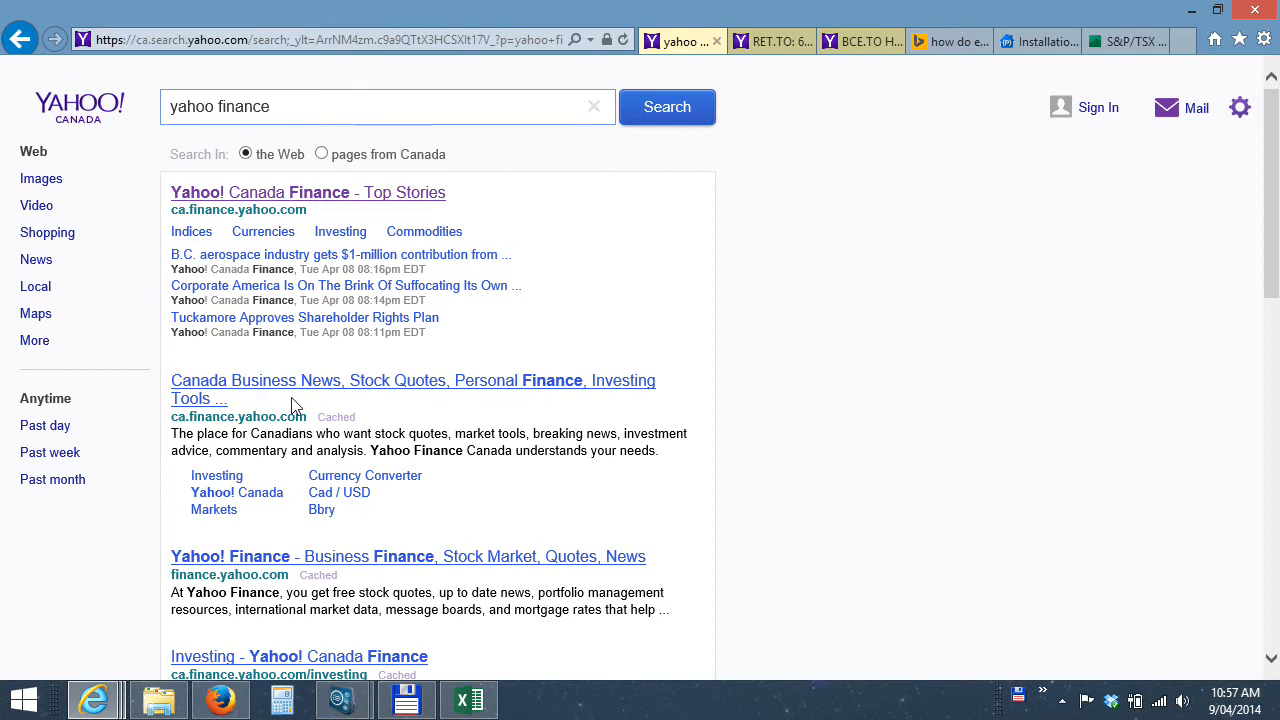
{"action": "left_click", "coordinate": [768, 44]}
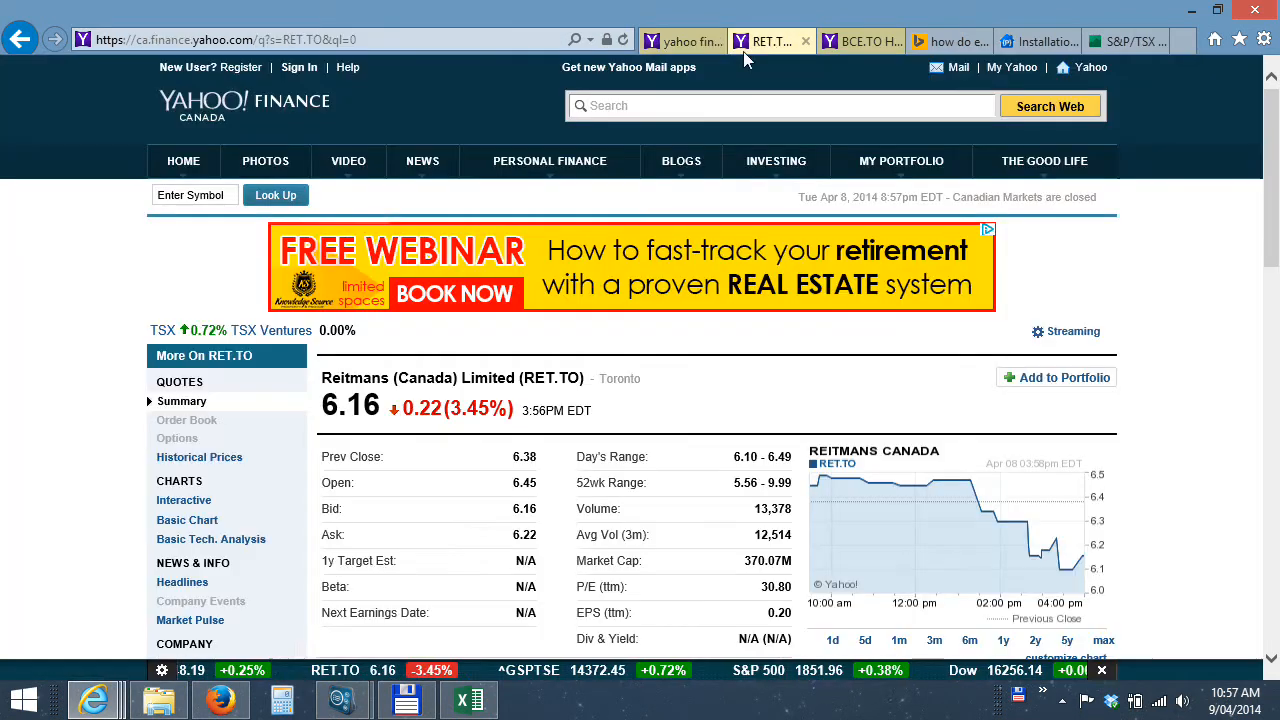
{"action": "left_click", "coordinate": [190, 196]}
{"action": "type", "text": "s&"}
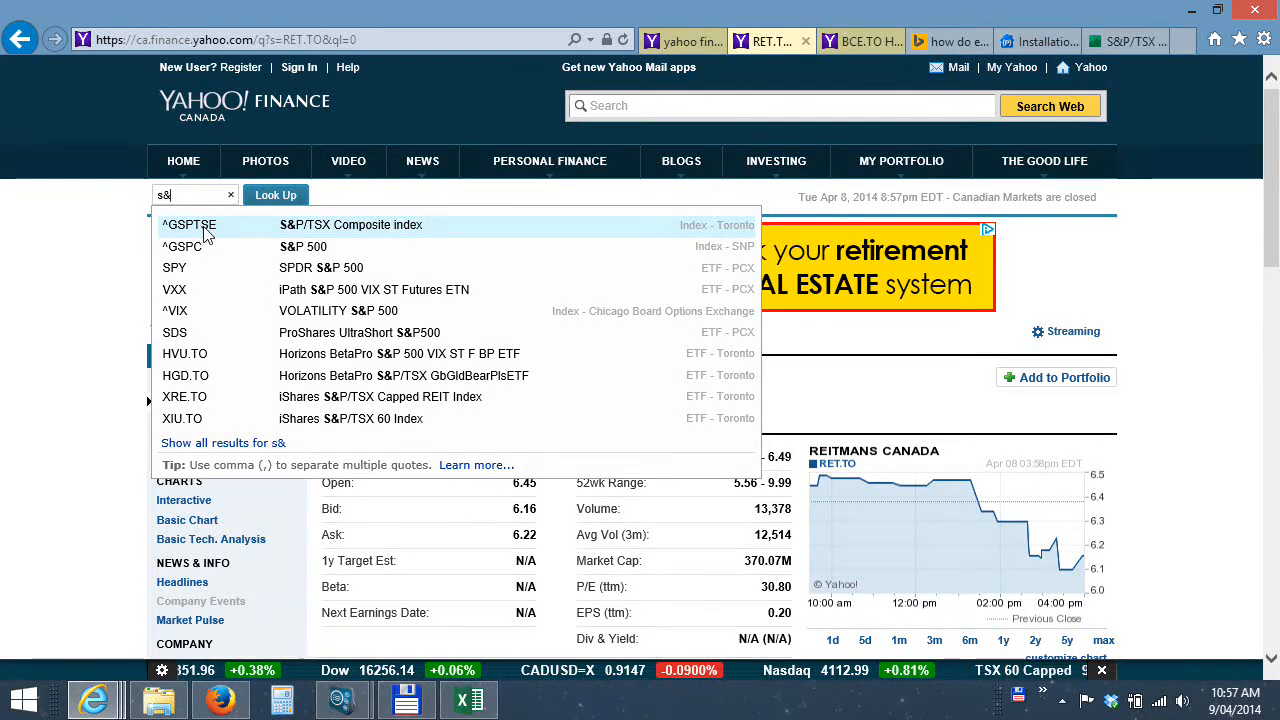
Switch back to the Excel workbook and check the stock tickers in cells A2 to A4.
{"action": "key", "text": "alt+Tab"}
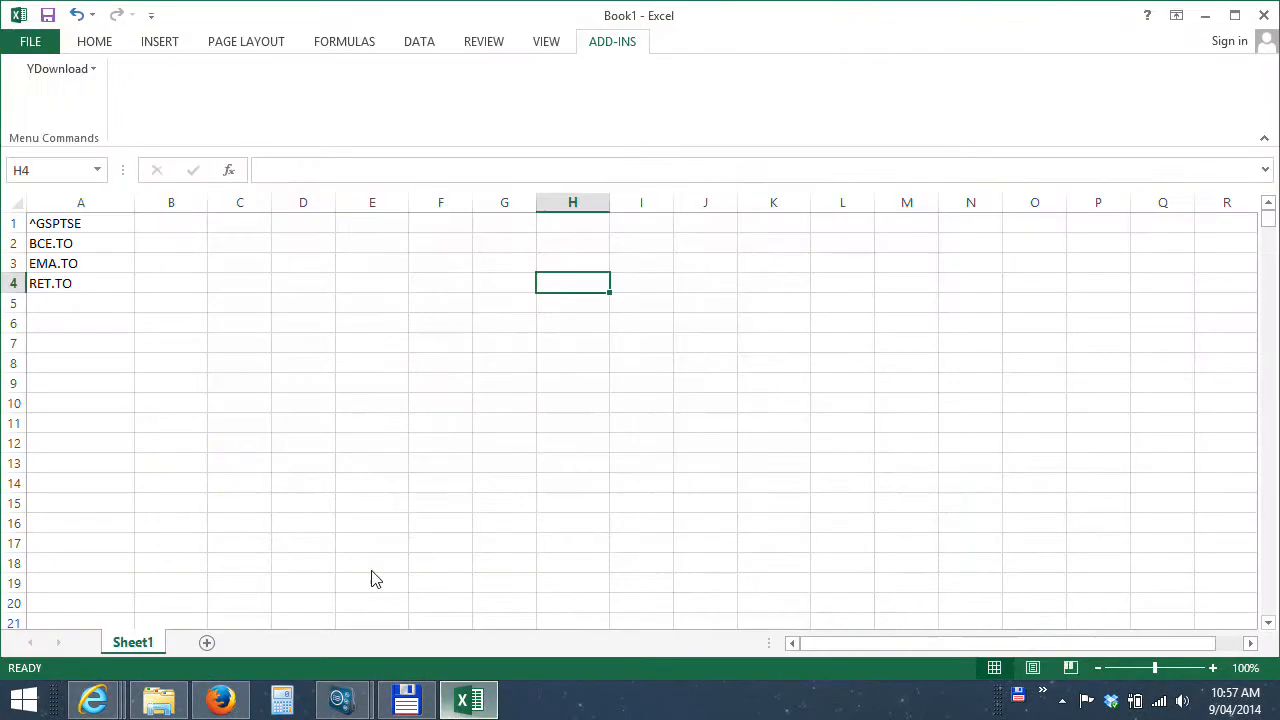
{"action": "left_click", "coordinate": [63, 250]}
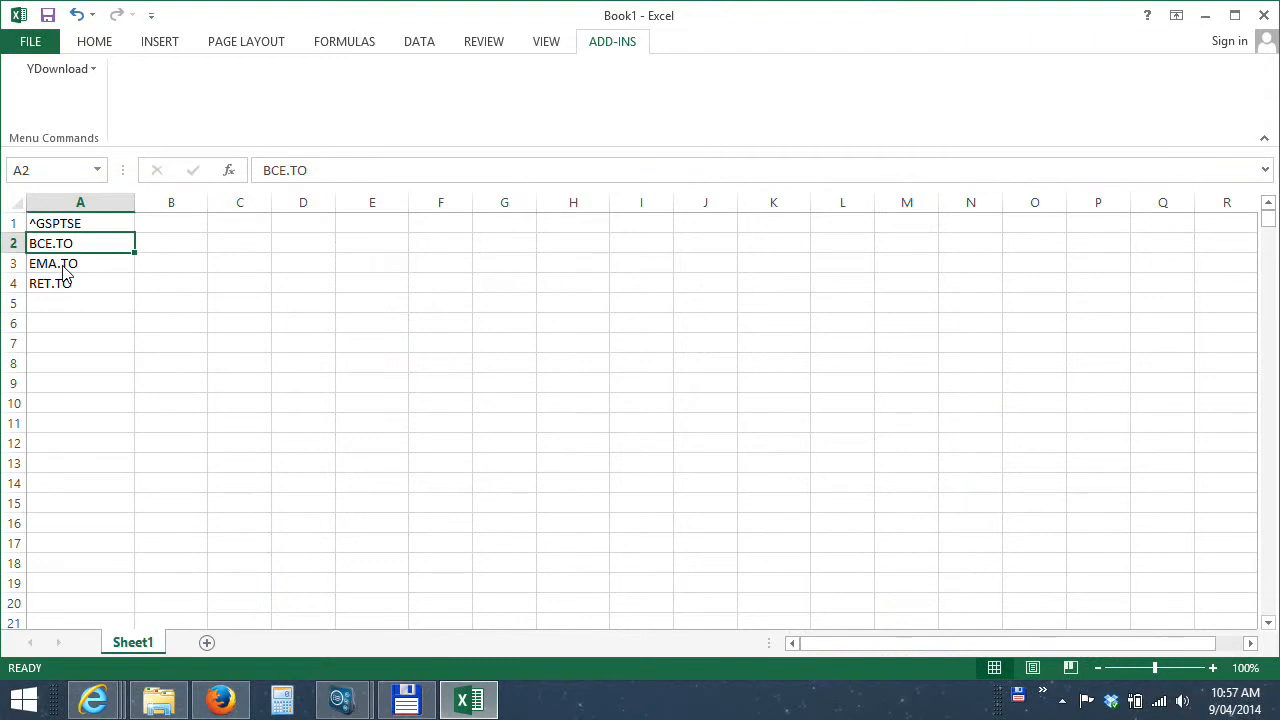
{"action": "left_click", "coordinate": [63, 270]}
{"action": "left_click", "coordinate": [63, 288]}
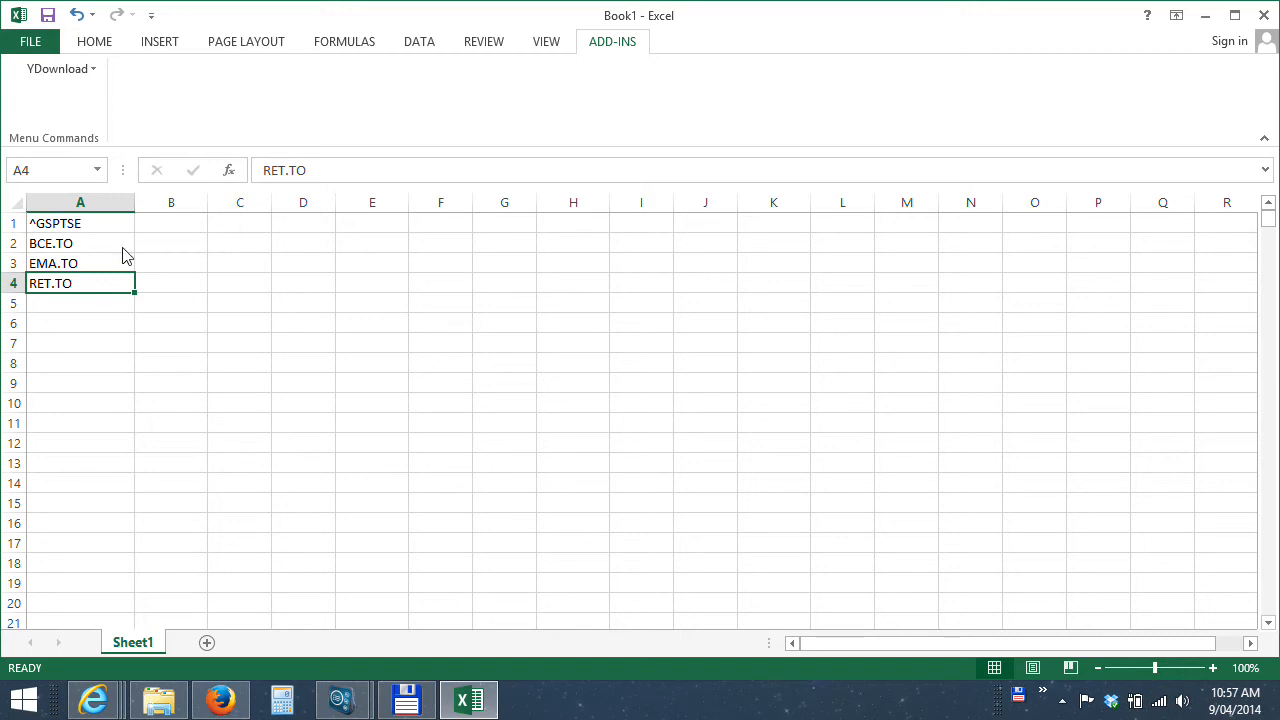
Open the YDownload add-in's bulk history download and set its tickers range to Sheet1!$A$1:$A$4.
{"action": "left_click", "coordinate": [95, 74]}
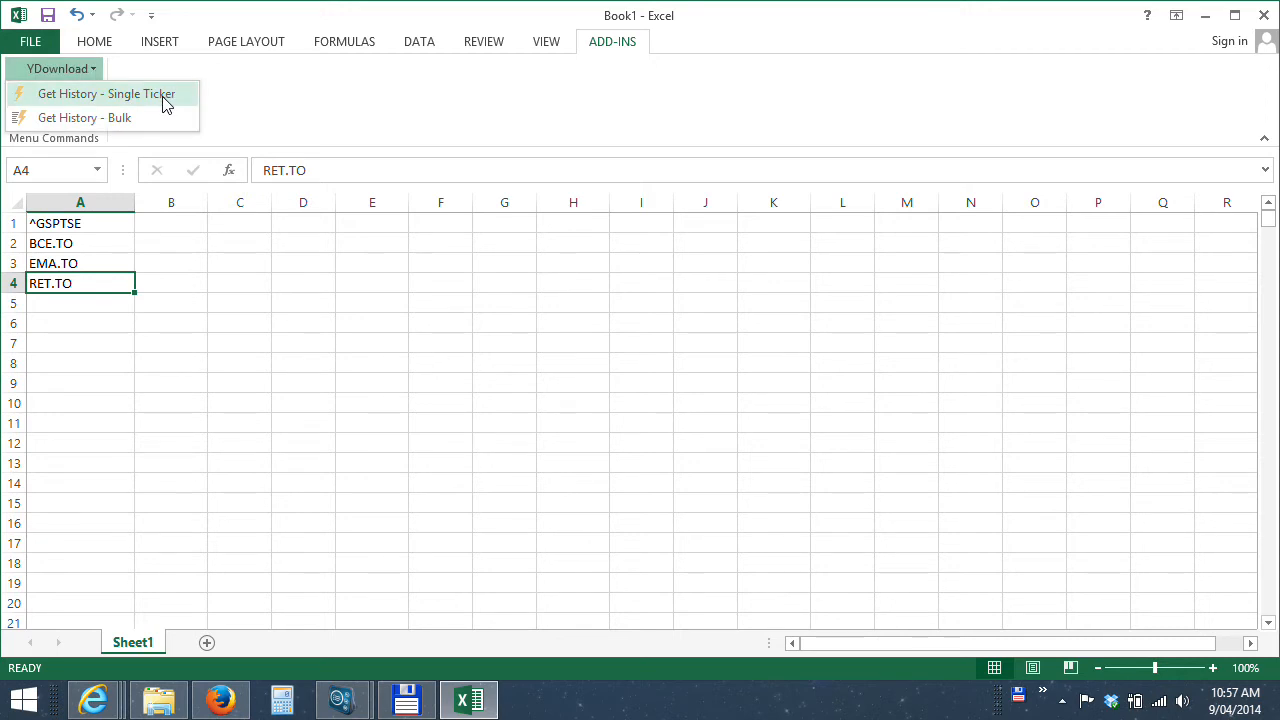
{"action": "left_click", "coordinate": [116, 120]}
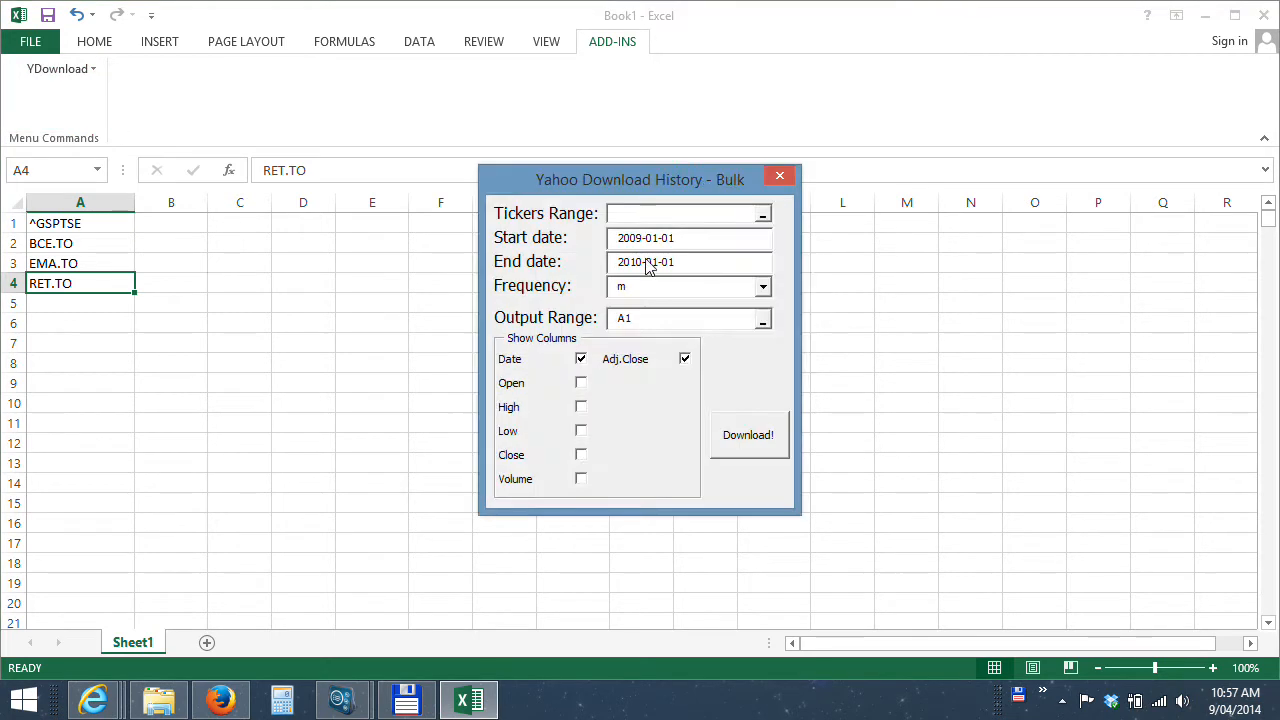
{"action": "left_click", "coordinate": [765, 220]}
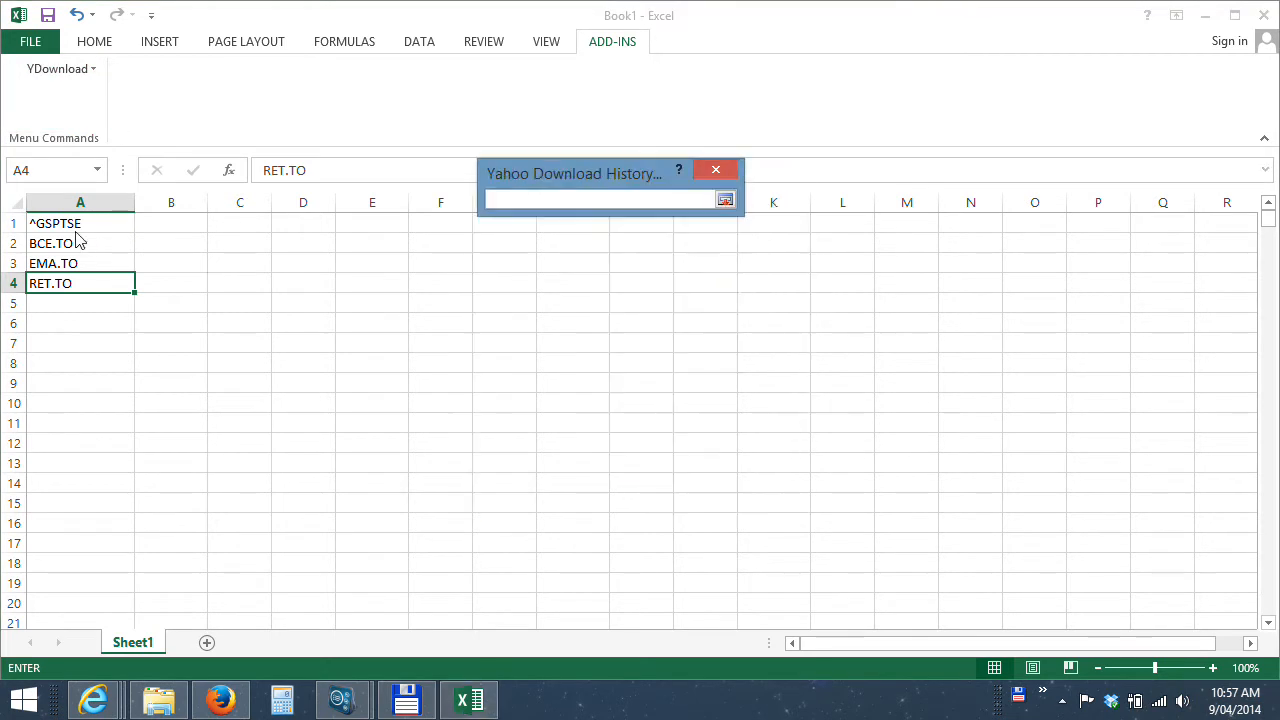
{"action": "left_click_drag", "start_coordinate": [75, 226], "coordinate": [66, 290]}
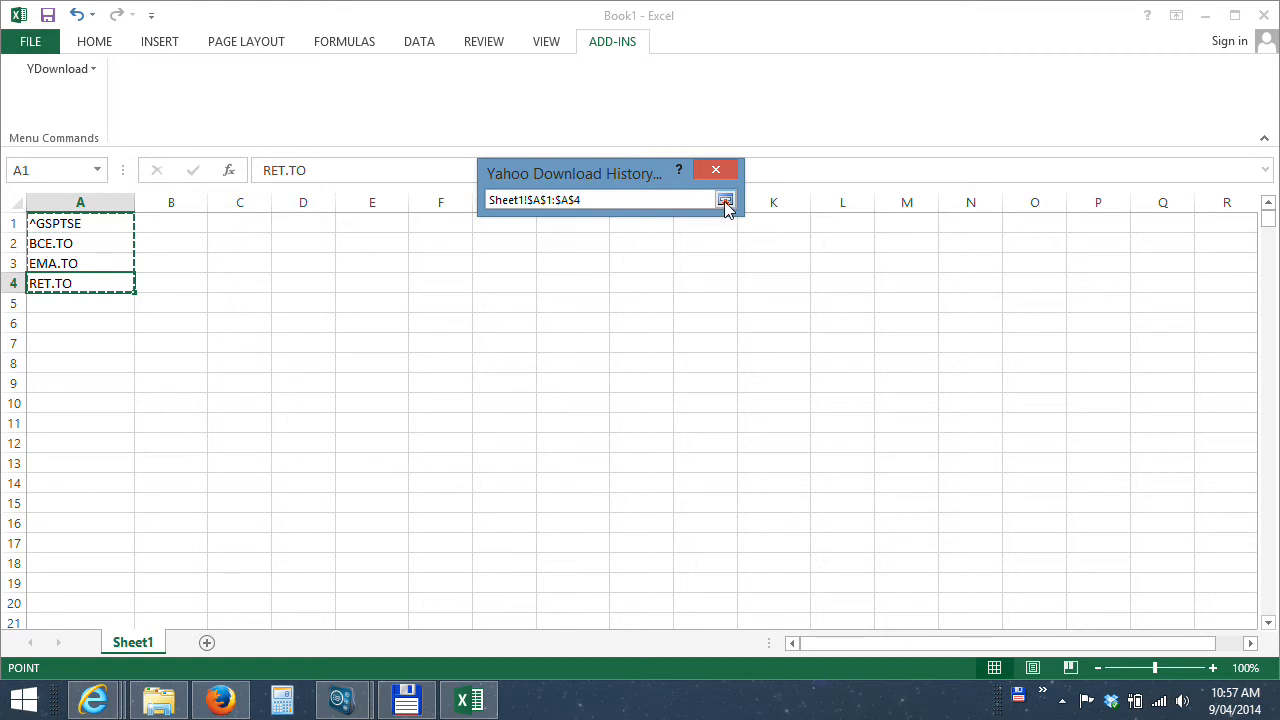
{"action": "left_click", "coordinate": [725, 200]}
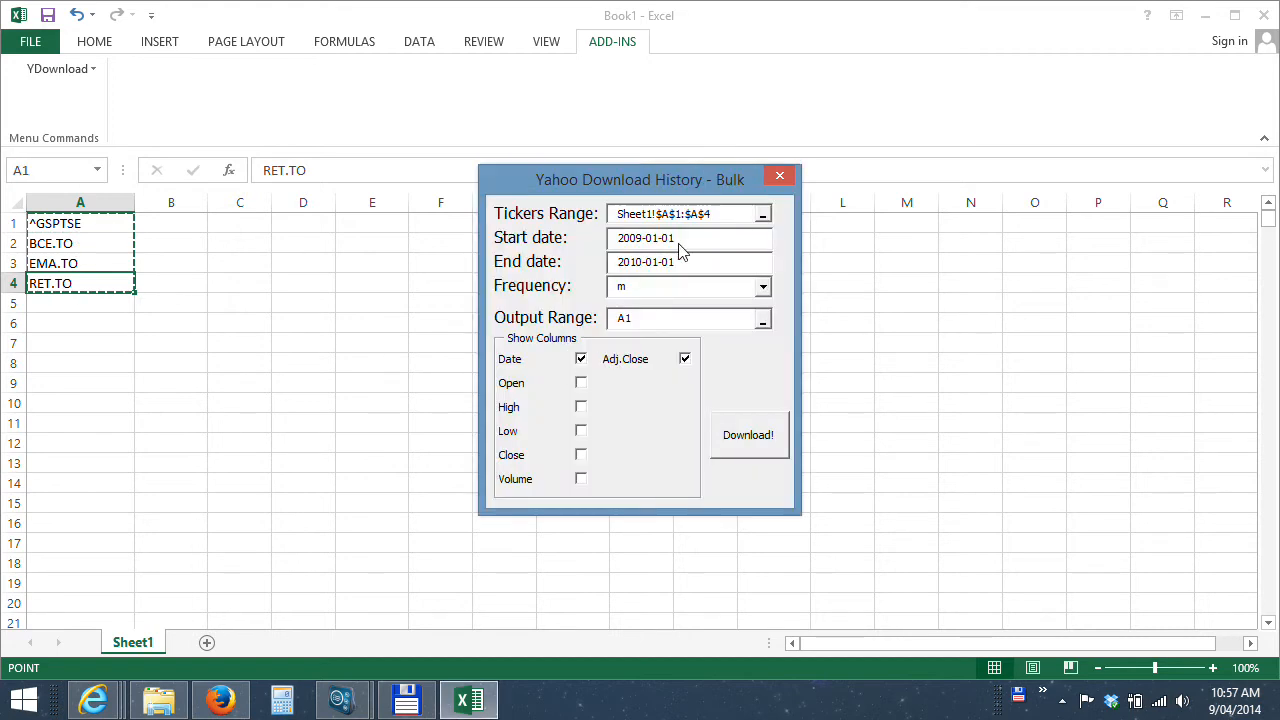
Set the bulk download's end date to 2014-04-01 and its frequency to daily (d).
{"action": "double_click", "coordinate": [630, 262]}
{"action": "type", "text": "2011"}
{"action": "left_click", "coordinate": [643, 264]}
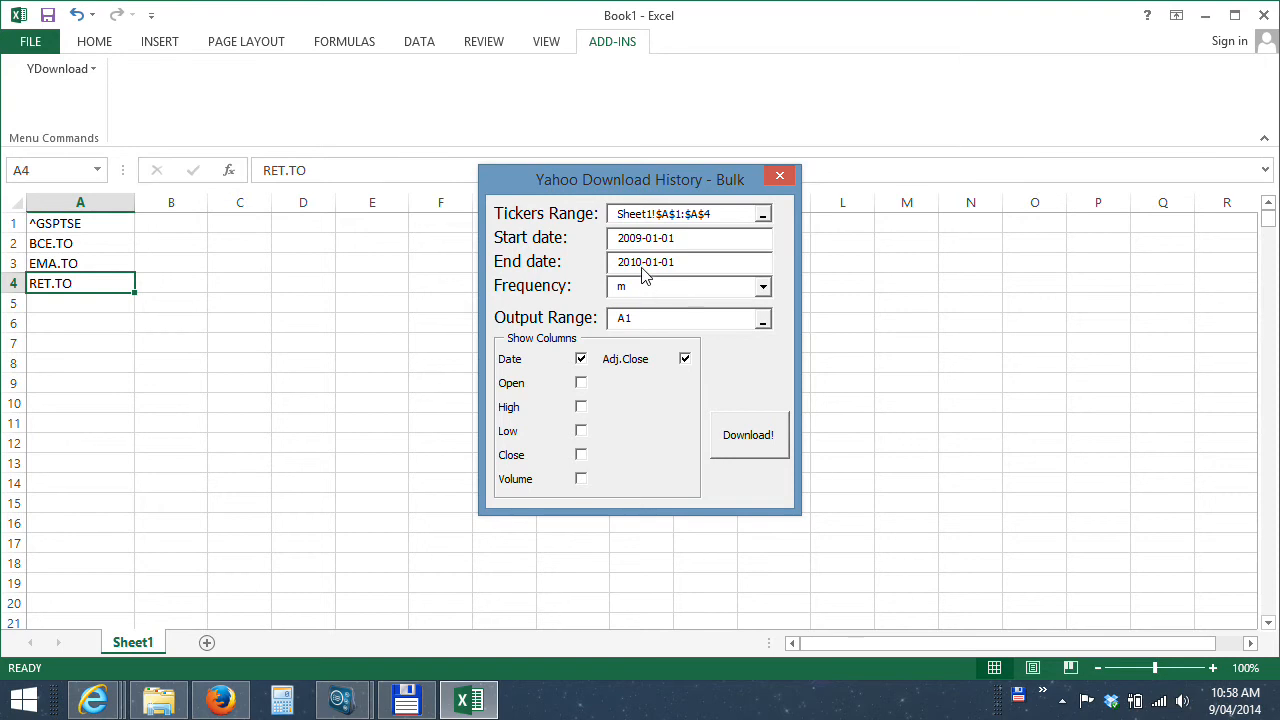
{"action": "key", "text": "BackSpace"}
{"action": "type", "text": "4-04"}
{"action": "left_click", "coordinate": [758, 288]}
{"action": "left_click", "coordinate": [641, 308]}
Set the output range to Sheet1!$B$1 and download the price history for all the tickers.
{"action": "left_click", "coordinate": [763, 323]}
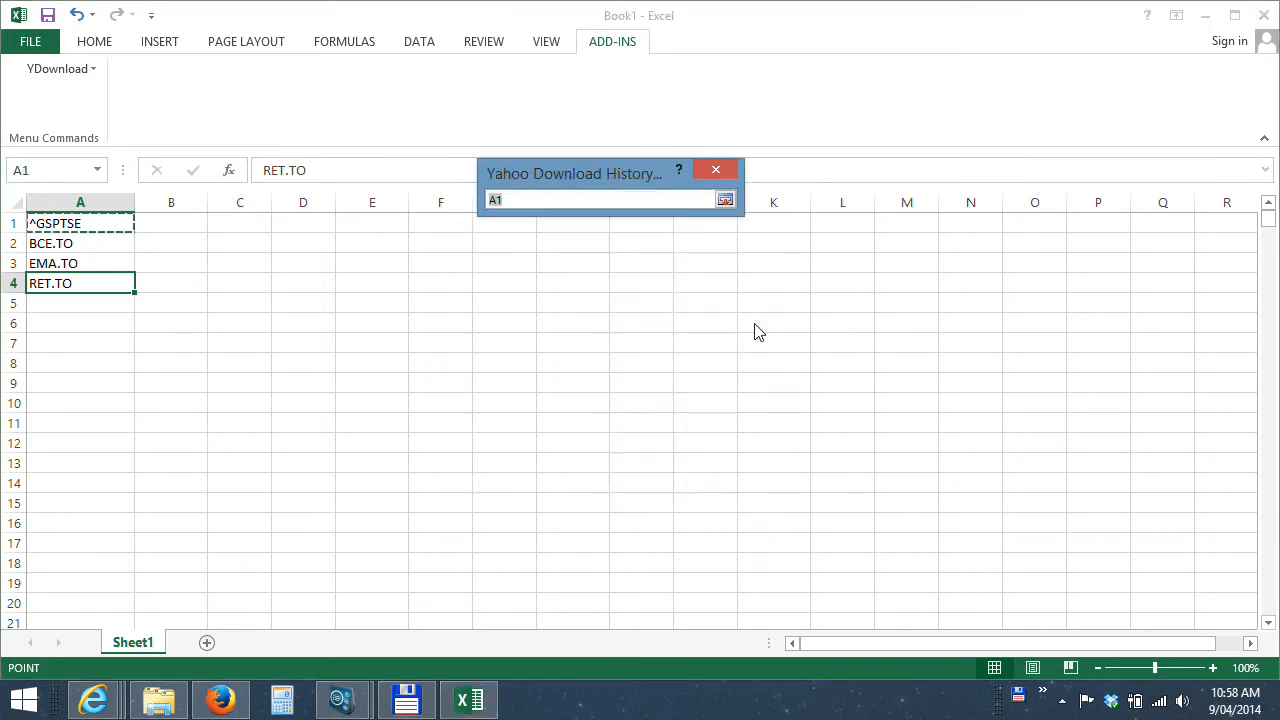
{"action": "left_click", "coordinate": [190, 228]}
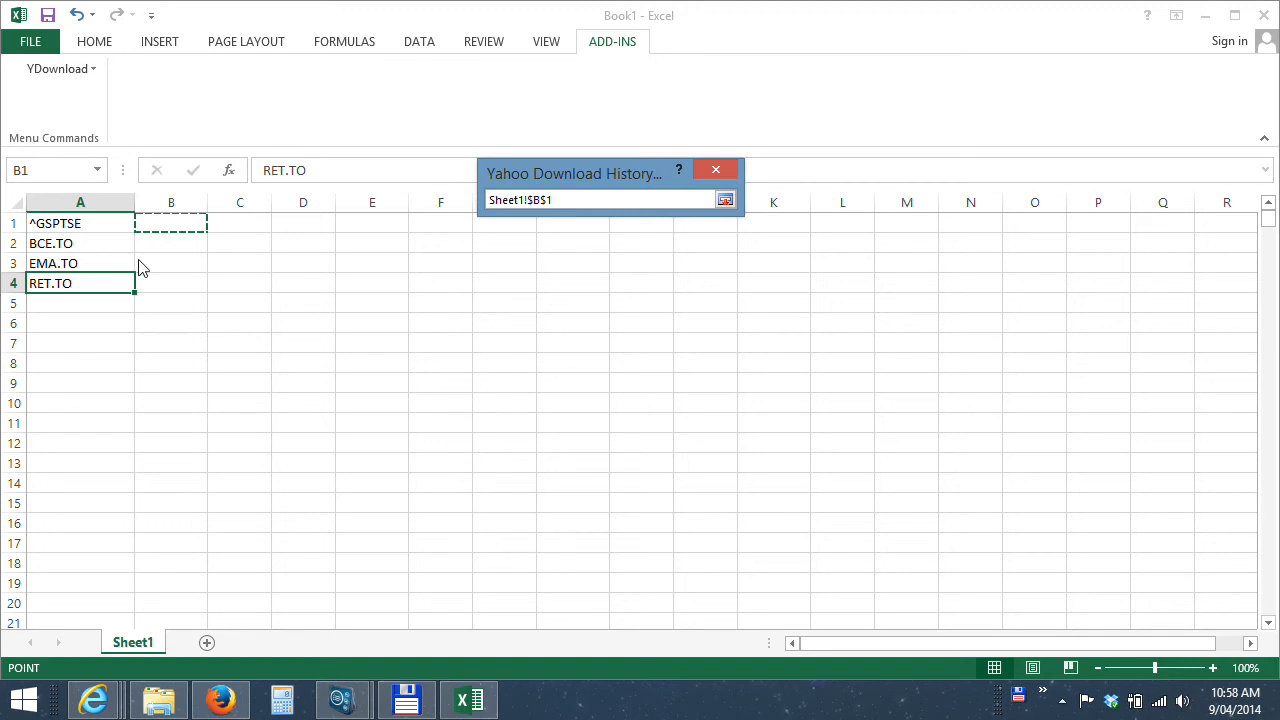
{"action": "left_click", "coordinate": [725, 201]}
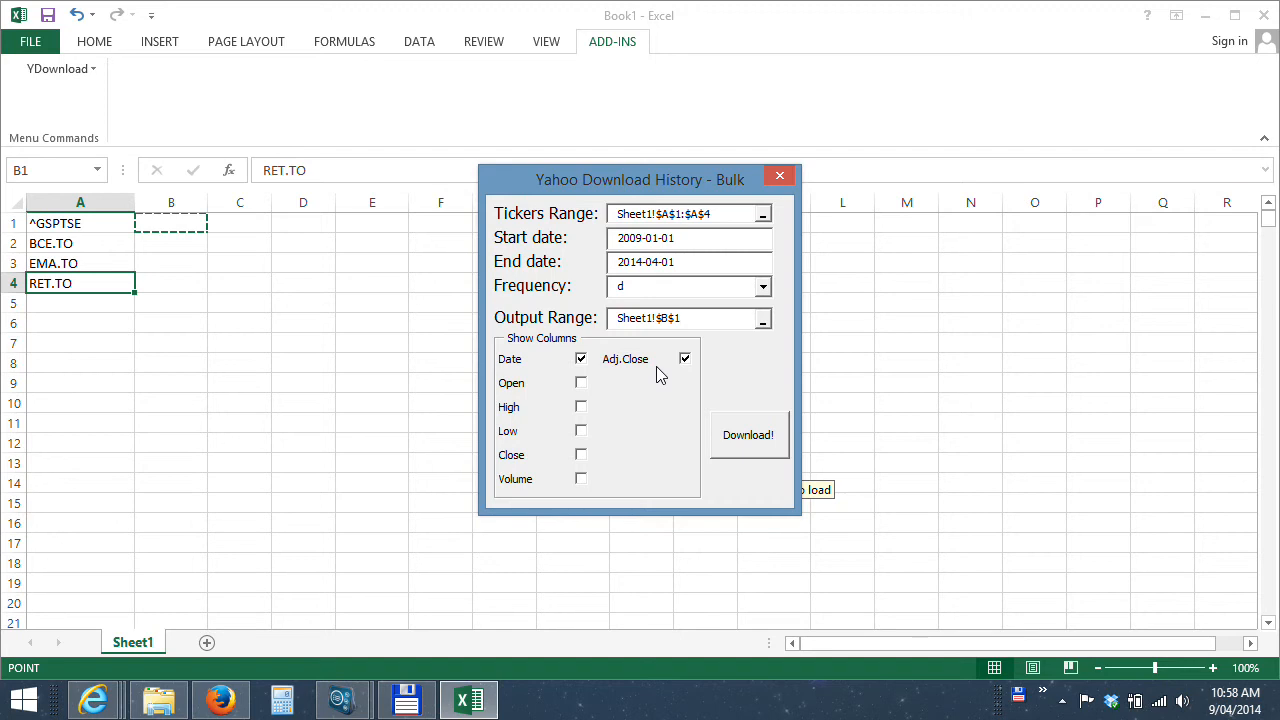
{"action": "left_click", "coordinate": [740, 438]}
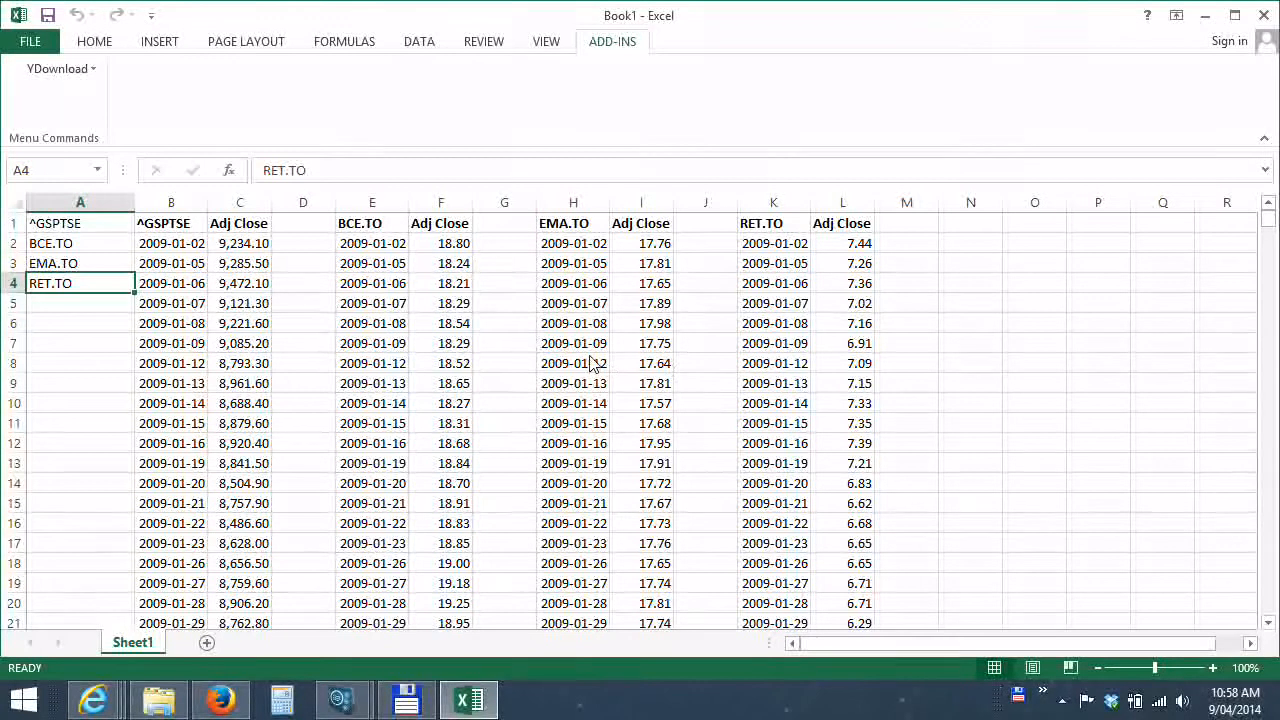
Examine the end of the downloaded data and compare the dates of the index and the three stocks across row 1318.
{"action": "left_click_drag", "start_coordinate": [1268, 218], "coordinate": [1276, 598]}
{"action": "left_click_drag", "start_coordinate": [1275, 613], "coordinate": [1268, 611]}
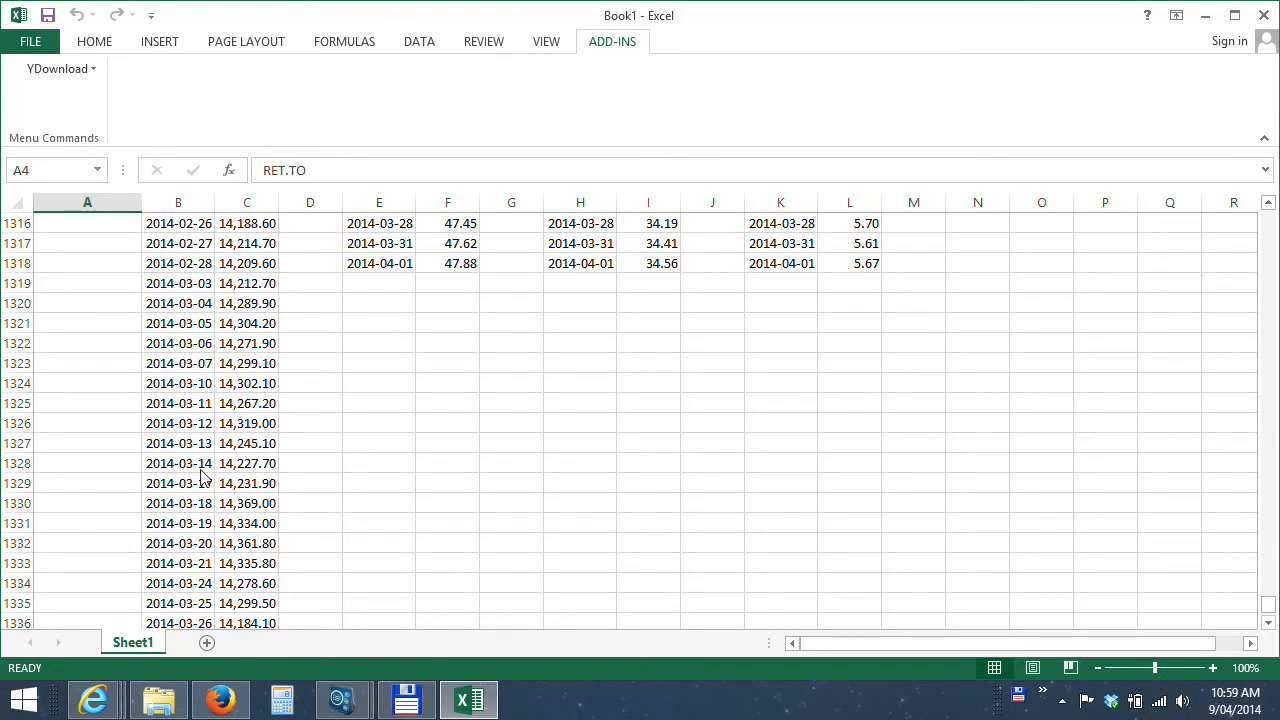
{"action": "left_click", "coordinate": [182, 266]}
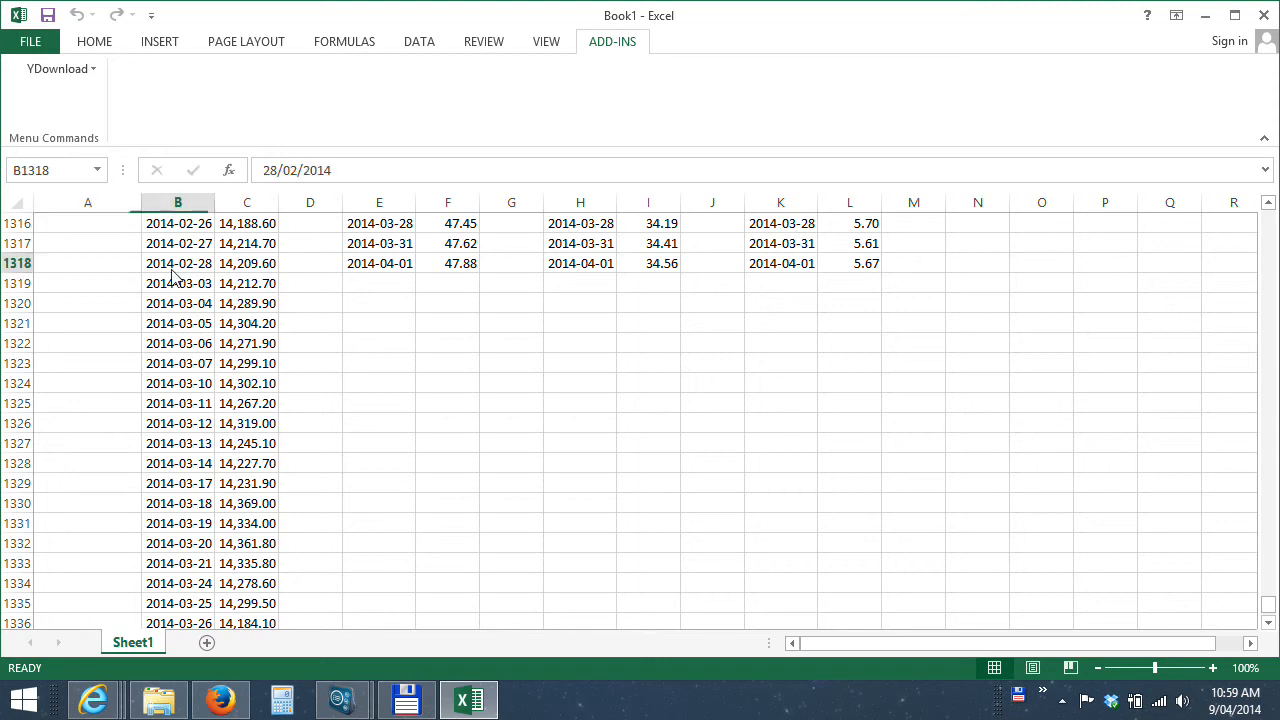
{"action": "left_click_drag", "start_coordinate": [176, 274], "coordinate": [866, 266]}
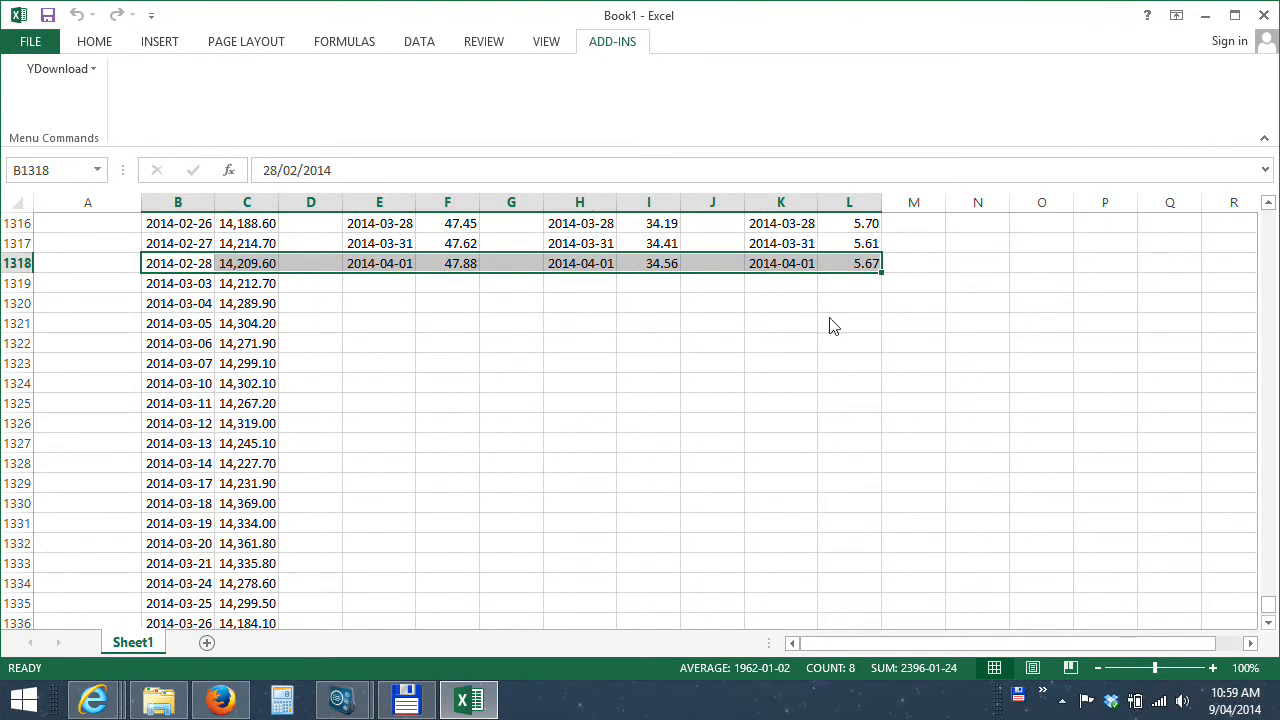
Enter =IF(B2=E2,0) in N2 to compare the first index date with the BCE.TO date.
{"action": "left_click_drag", "start_coordinate": [1271, 611], "coordinate": [1263, 210]}
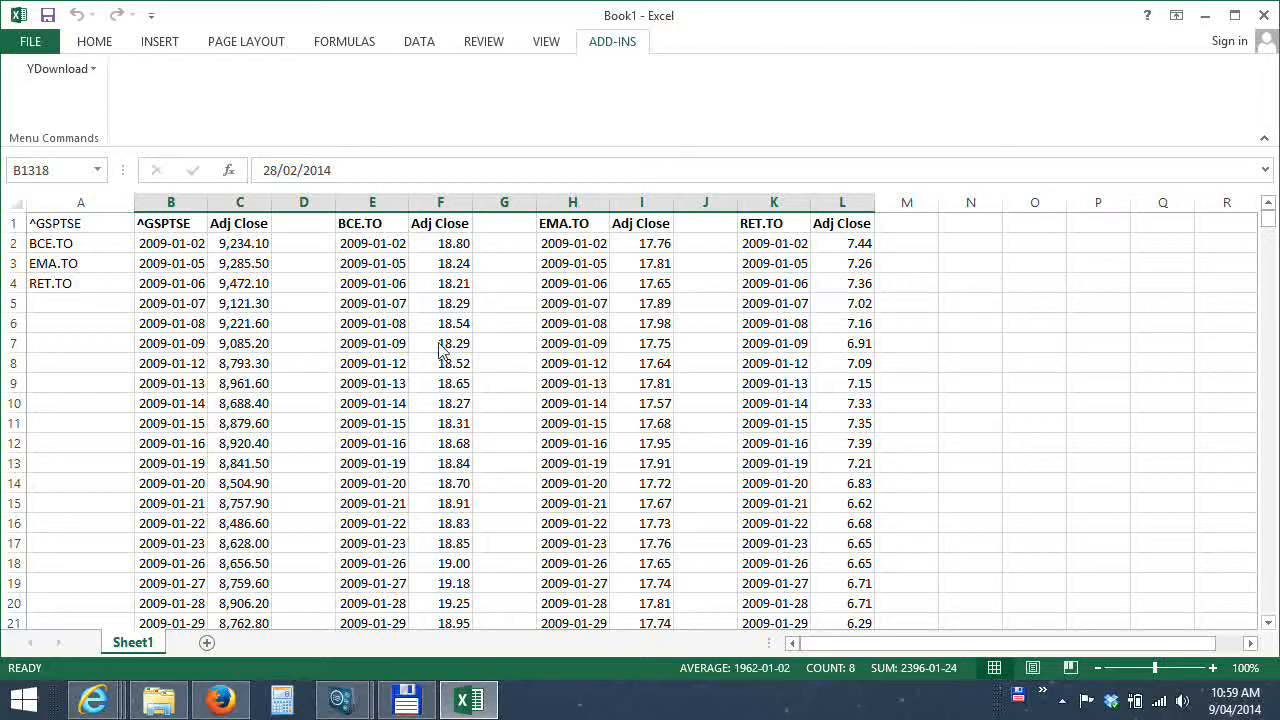
{"action": "left_click", "coordinate": [976, 246]}
{"action": "type", "text": "="}
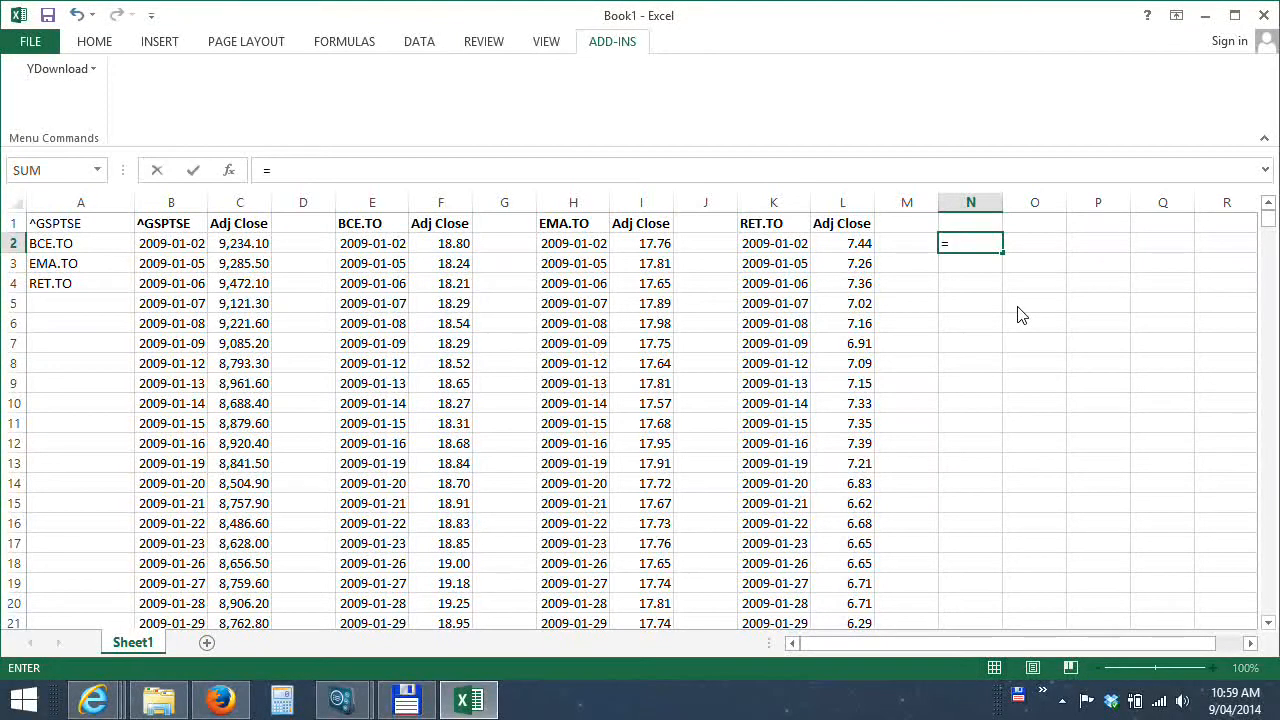
{"action": "type", "text": "if("}
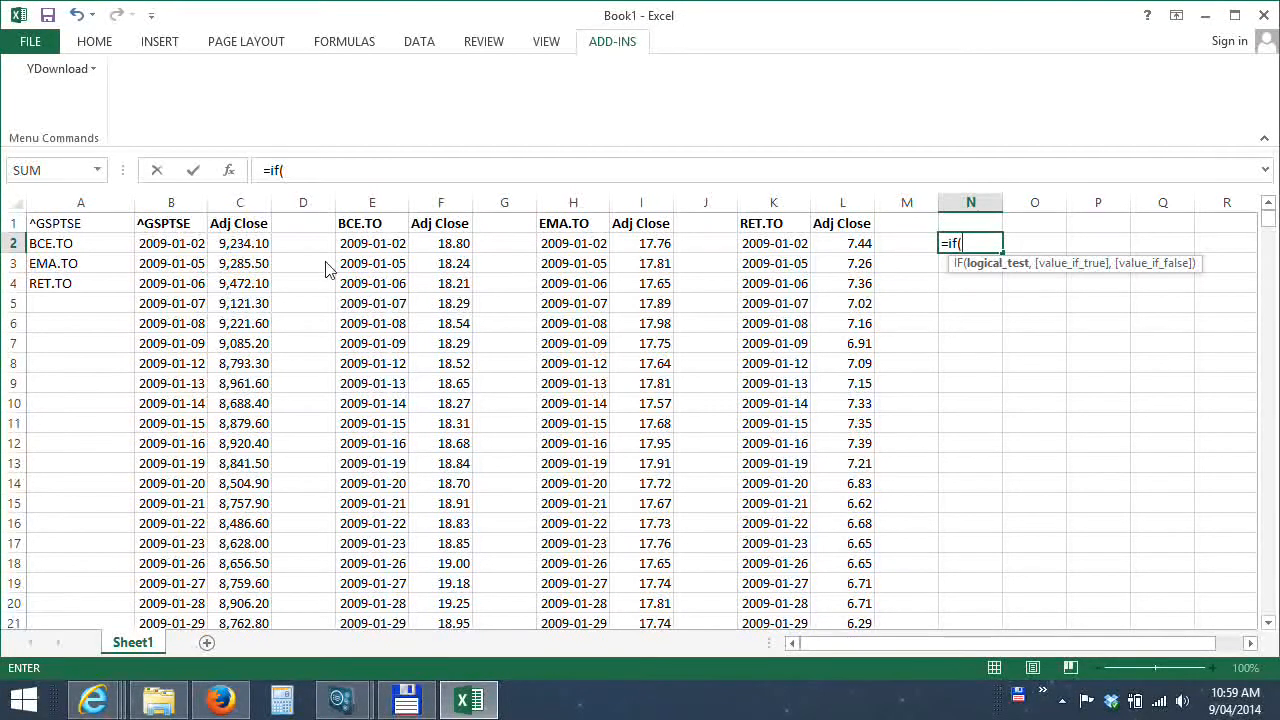
{"action": "left_click", "coordinate": [195, 250]}
{"action": "type", "text": "="}
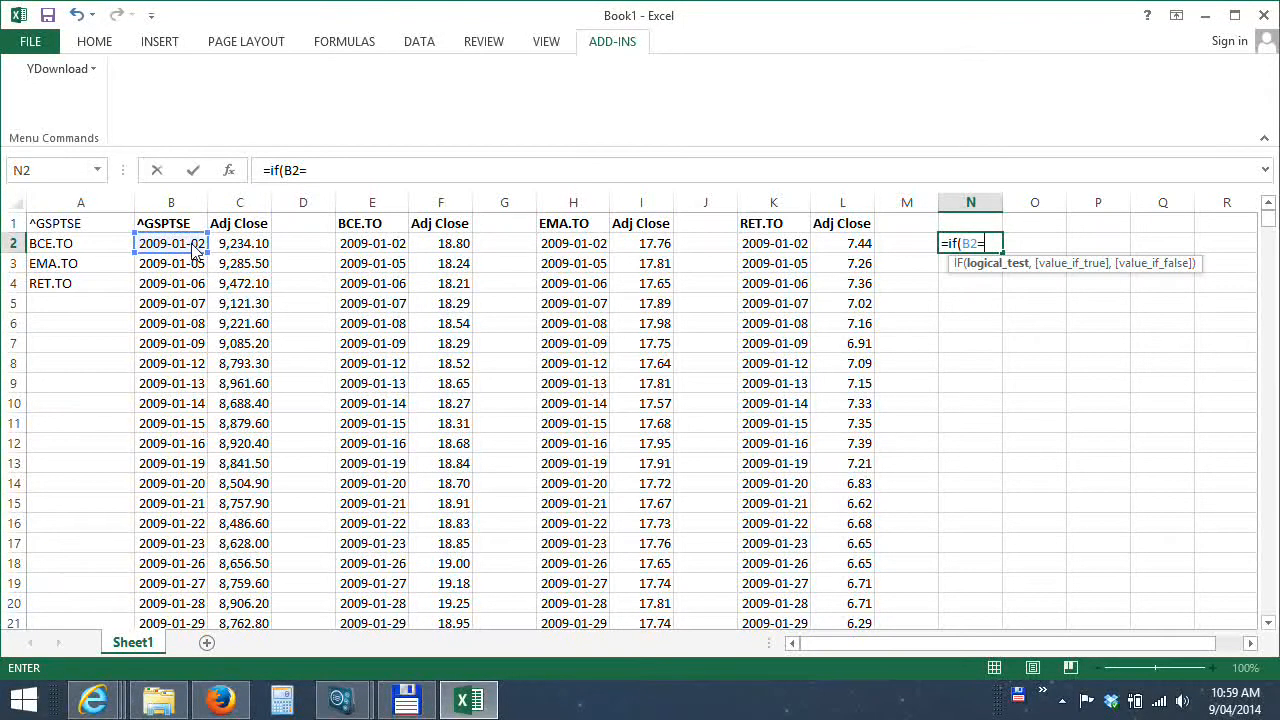
{"action": "left_click", "coordinate": [369, 252]}
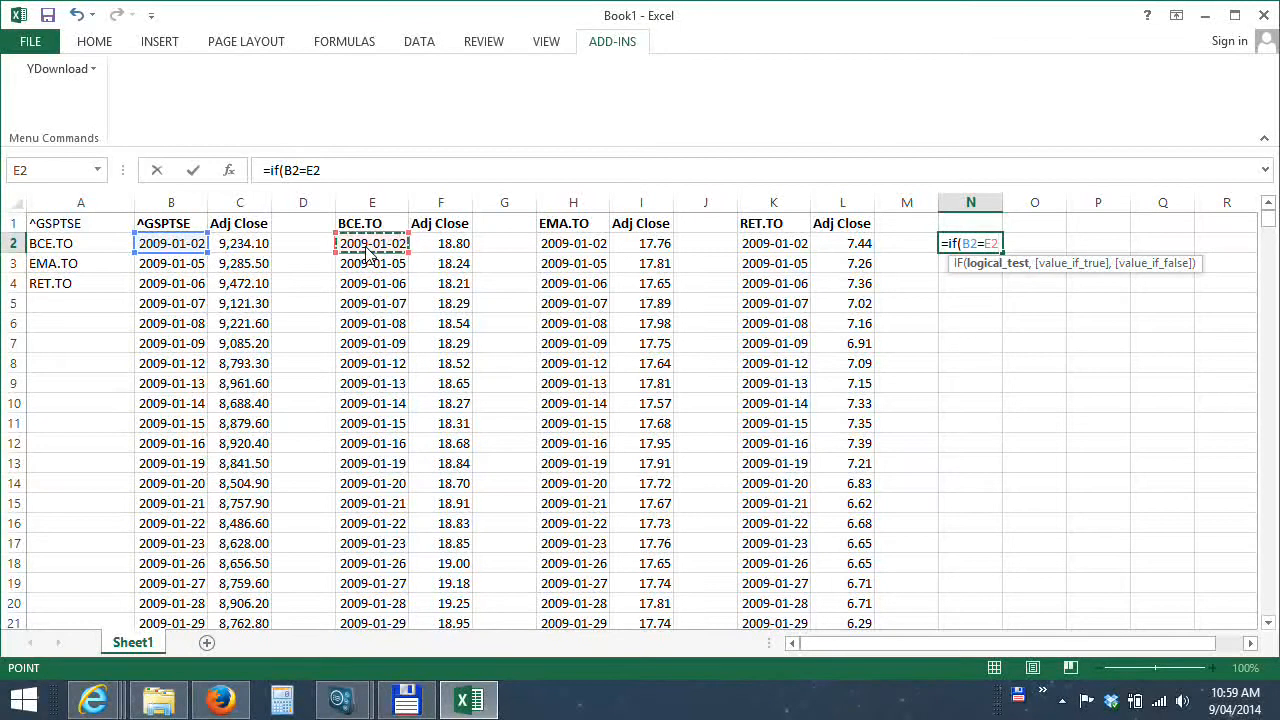
{"action": "type", "text": ",0"}
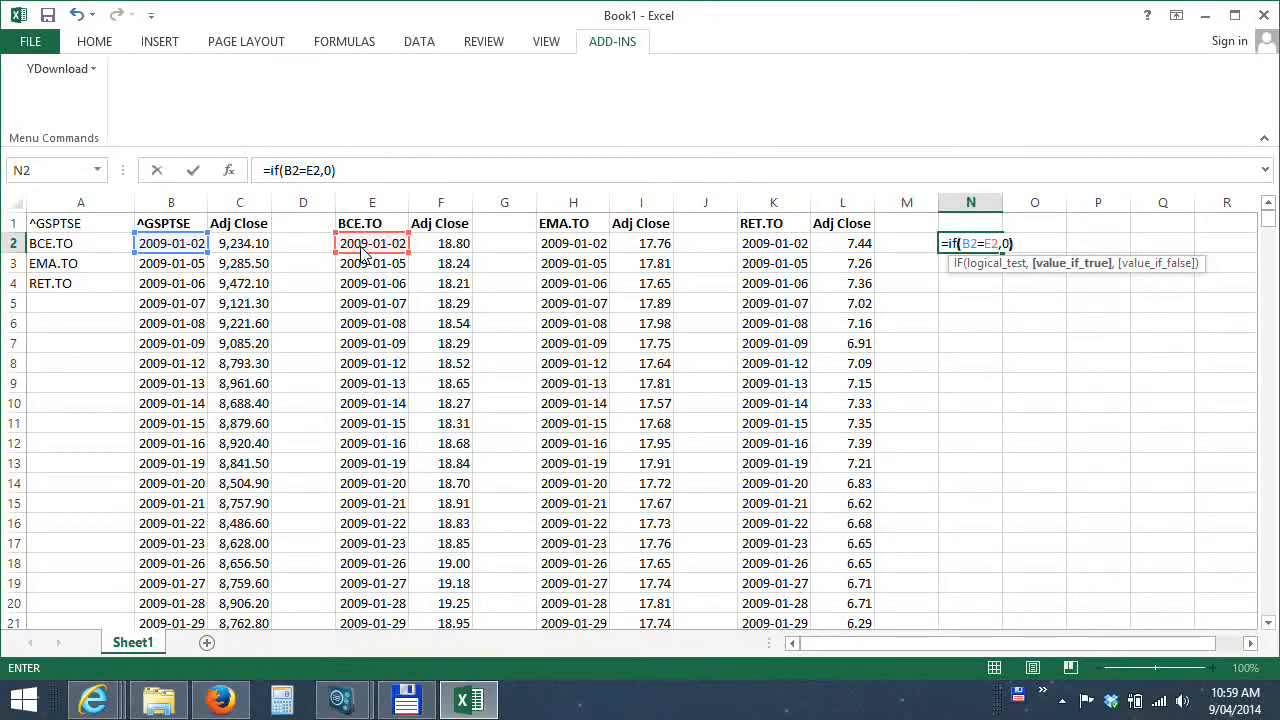
{"action": "key", "text": "Return"}
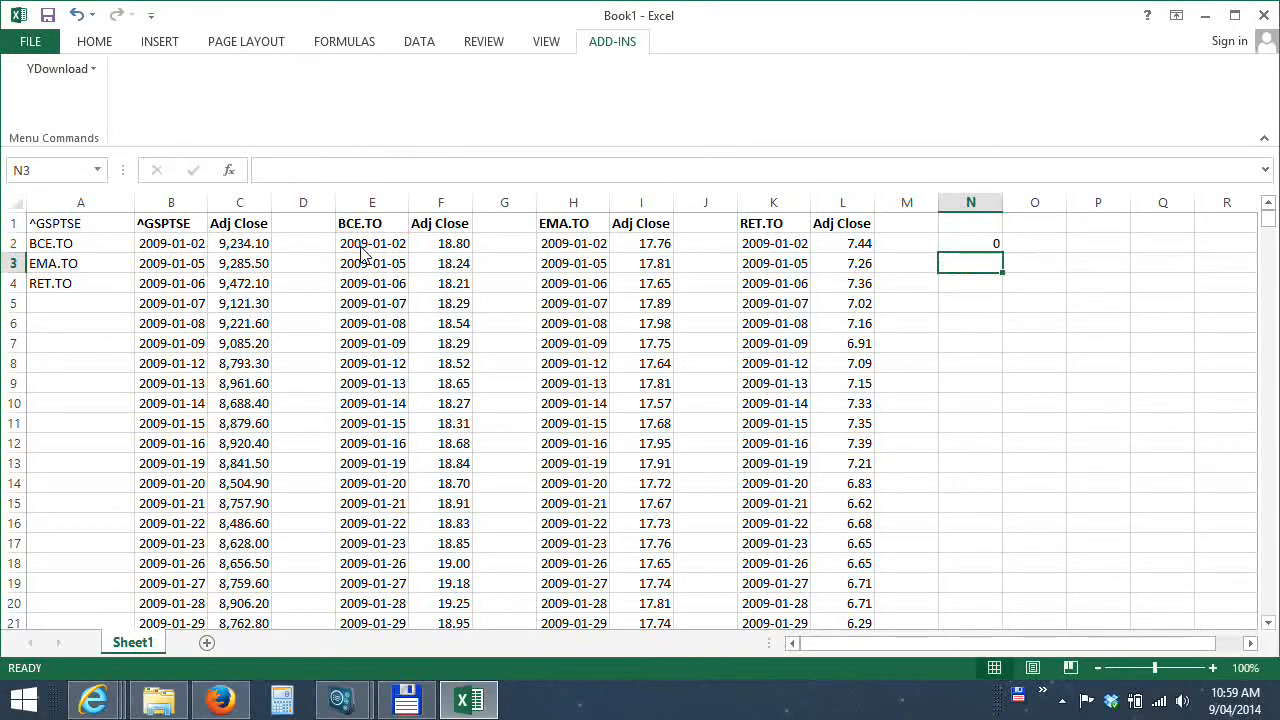
Enter =IF(E2=H2,0,1) in O2 to compare the first BCE.TO date with the EMA.TO date.
{"action": "left_click", "coordinate": [1012, 243]}
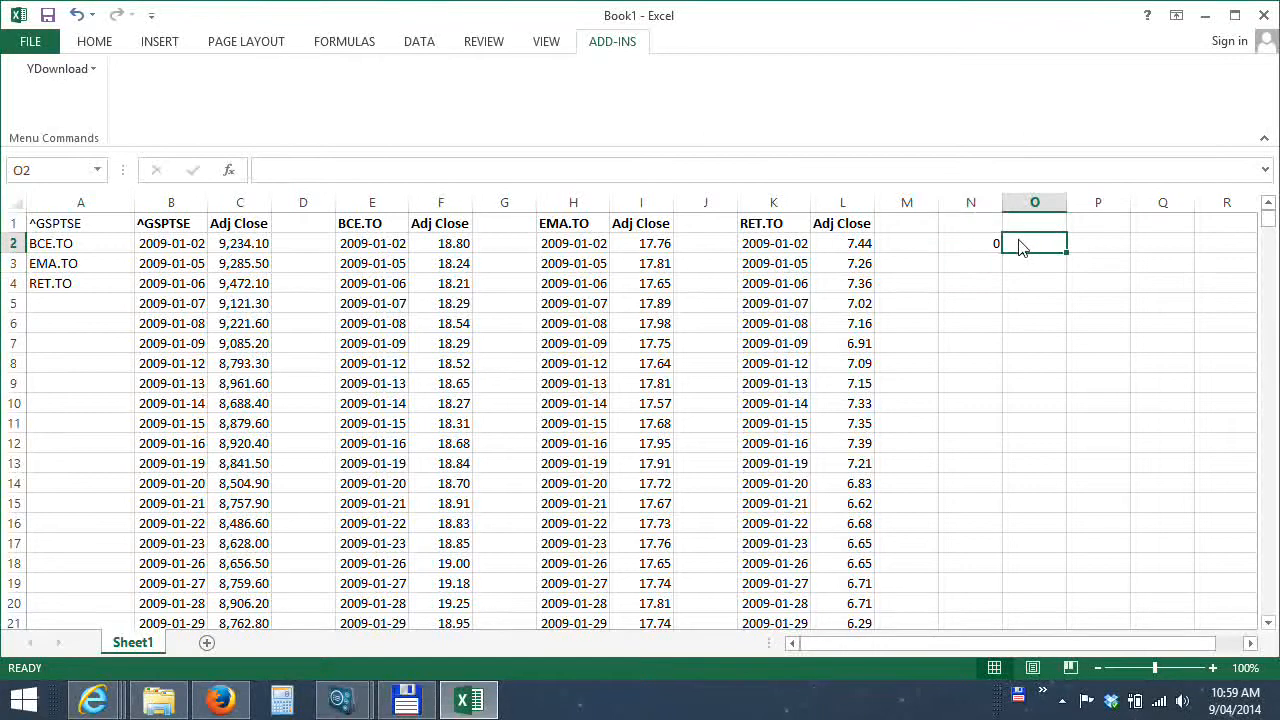
{"action": "type", "text": "=if("}
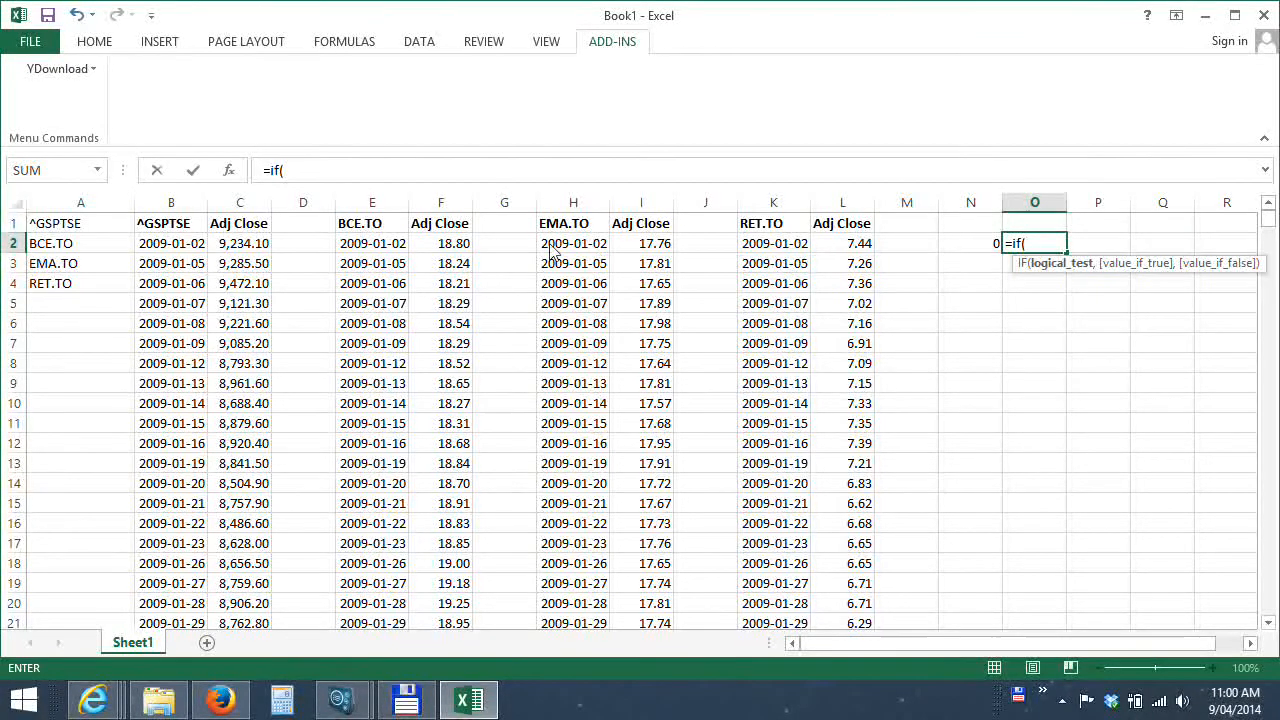
{"action": "left_click", "coordinate": [364, 250]}
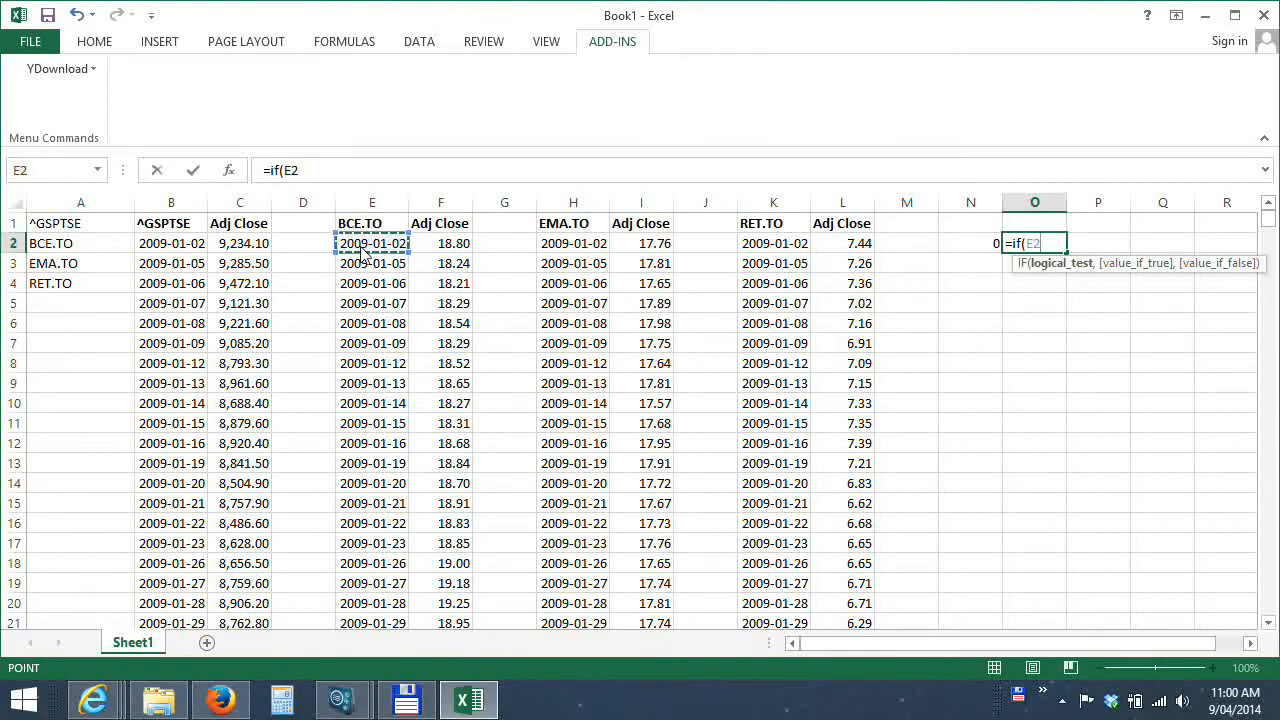
{"action": "type", "text": "="}
{"action": "left_click", "coordinate": [575, 250]}
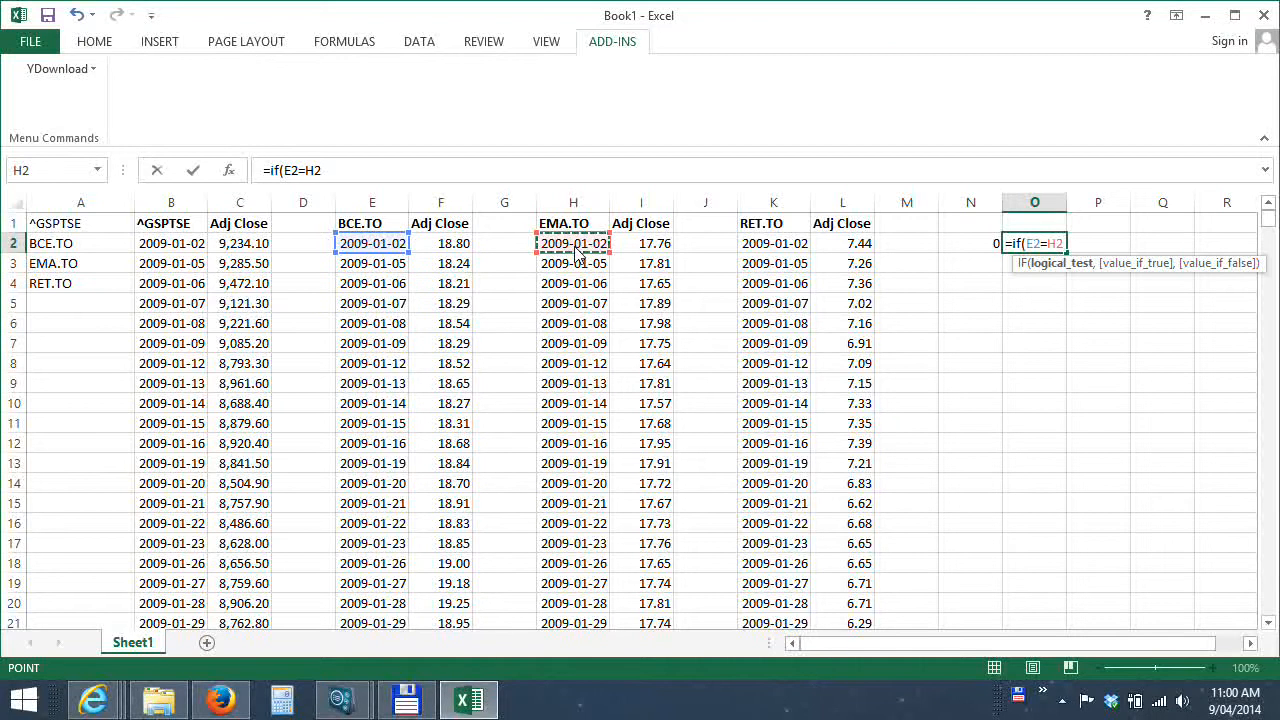
{"action": "type", "text": ",0"}
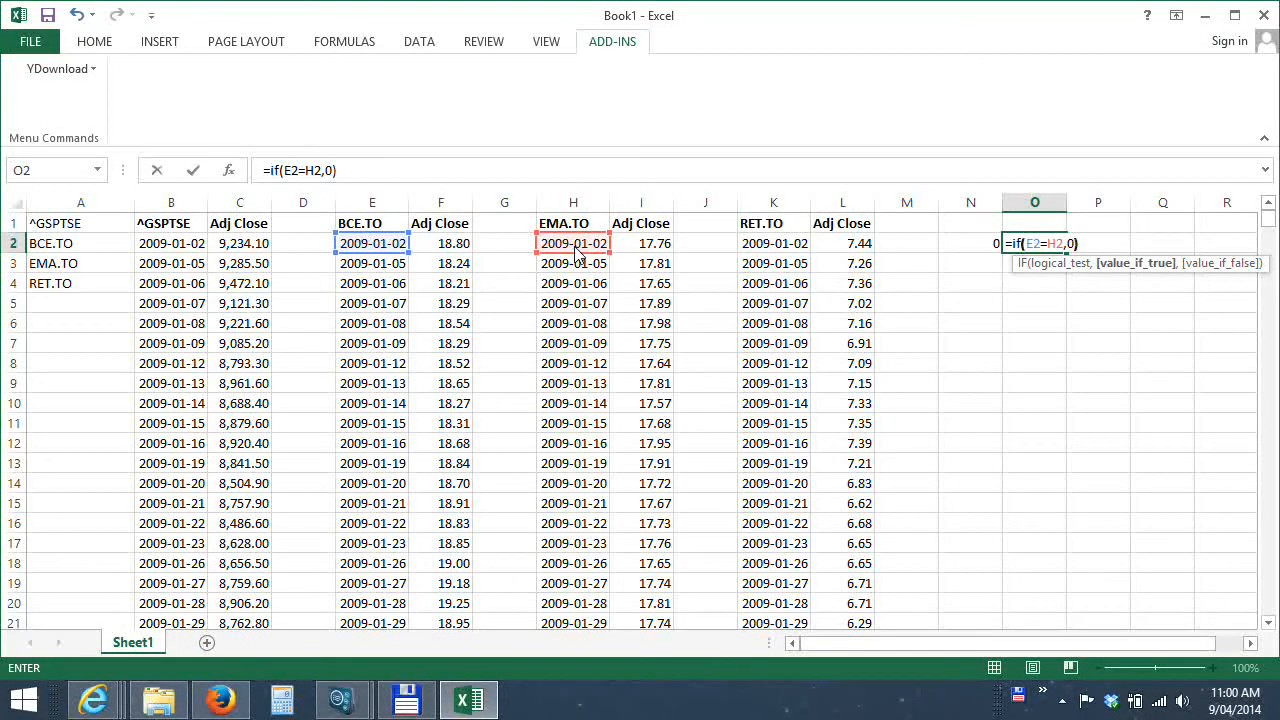
{"action": "key", "text": "BackSpace"}
{"action": "type", "text": ",1)"}
{"action": "key", "text": "Return"}
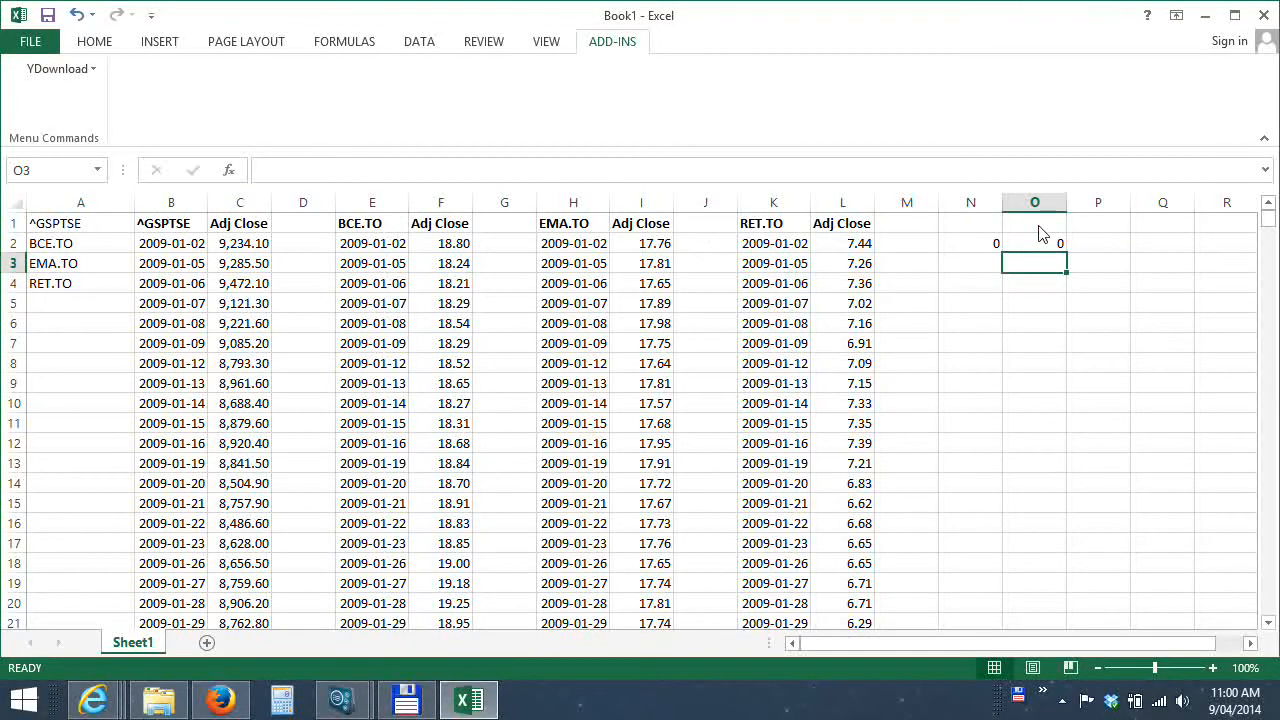
Add 1 as the value-if-false argument in N2 so the formula reads =IF(B2=E2,0,1).
{"action": "left_click", "coordinate": [1112, 243]}
{"action": "left_click", "coordinate": [985, 245]}
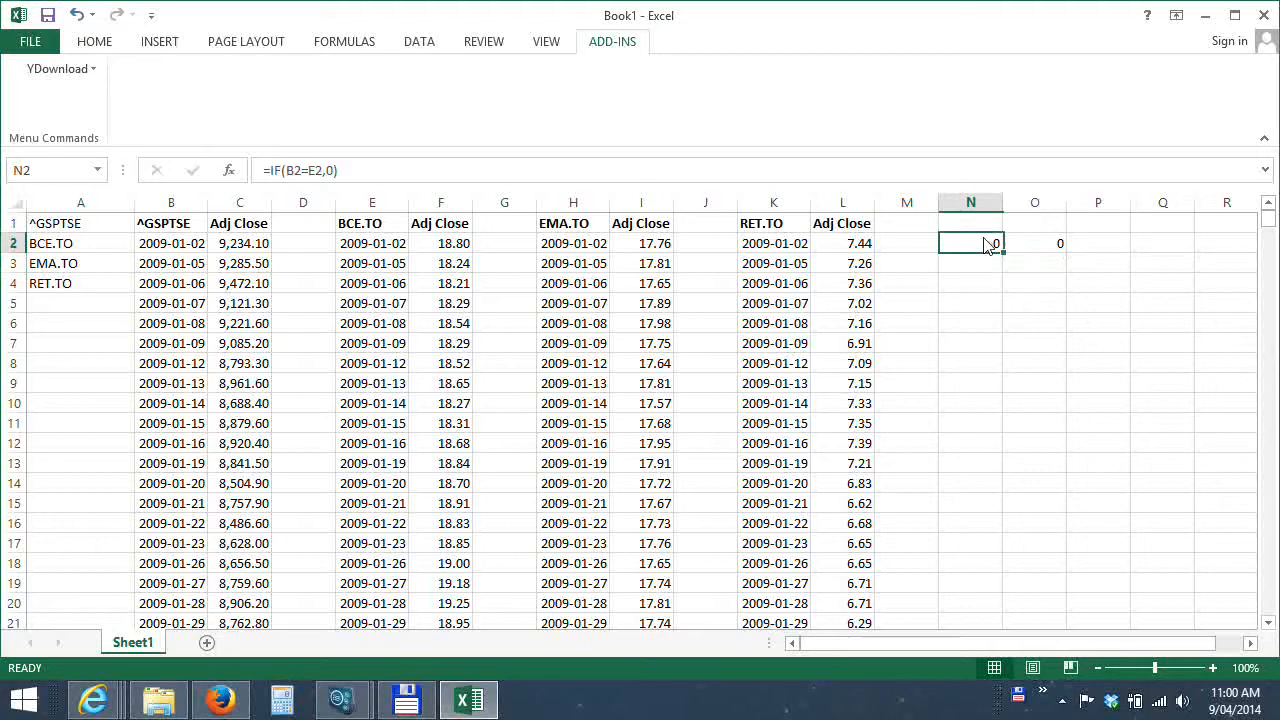
{"action": "left_click", "coordinate": [331, 171]}
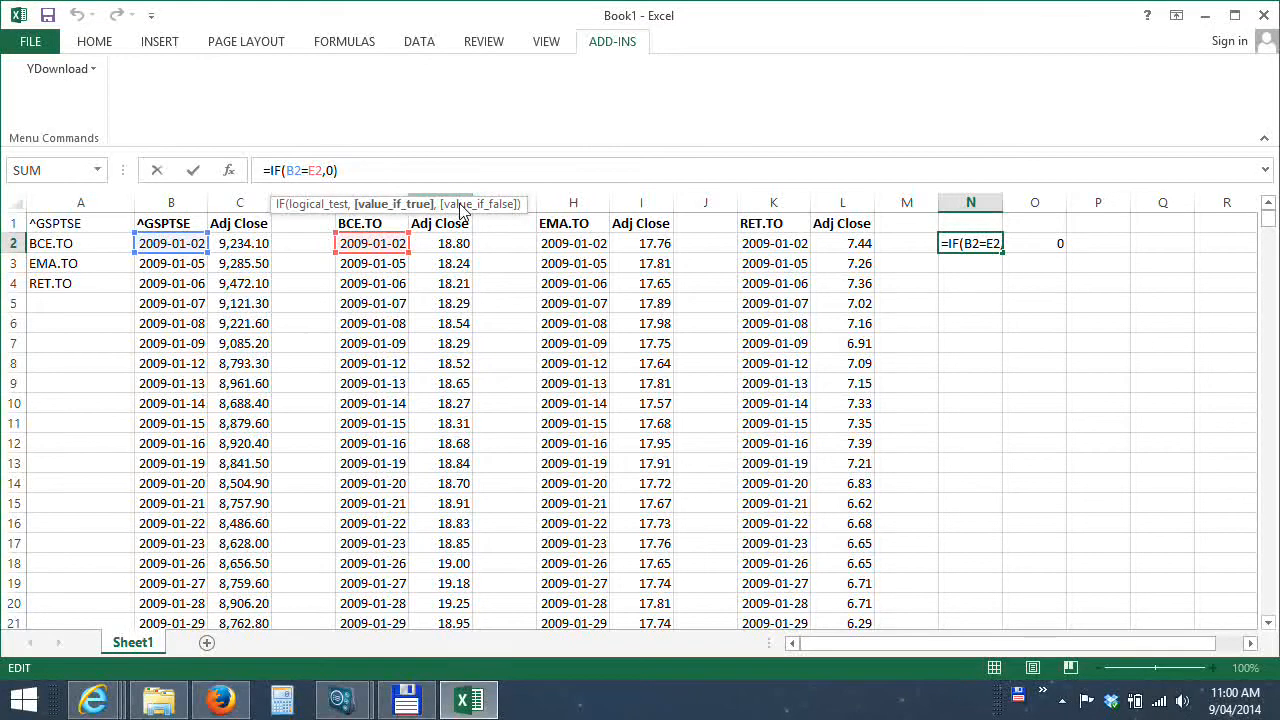
{"action": "type", "text": ",1"}
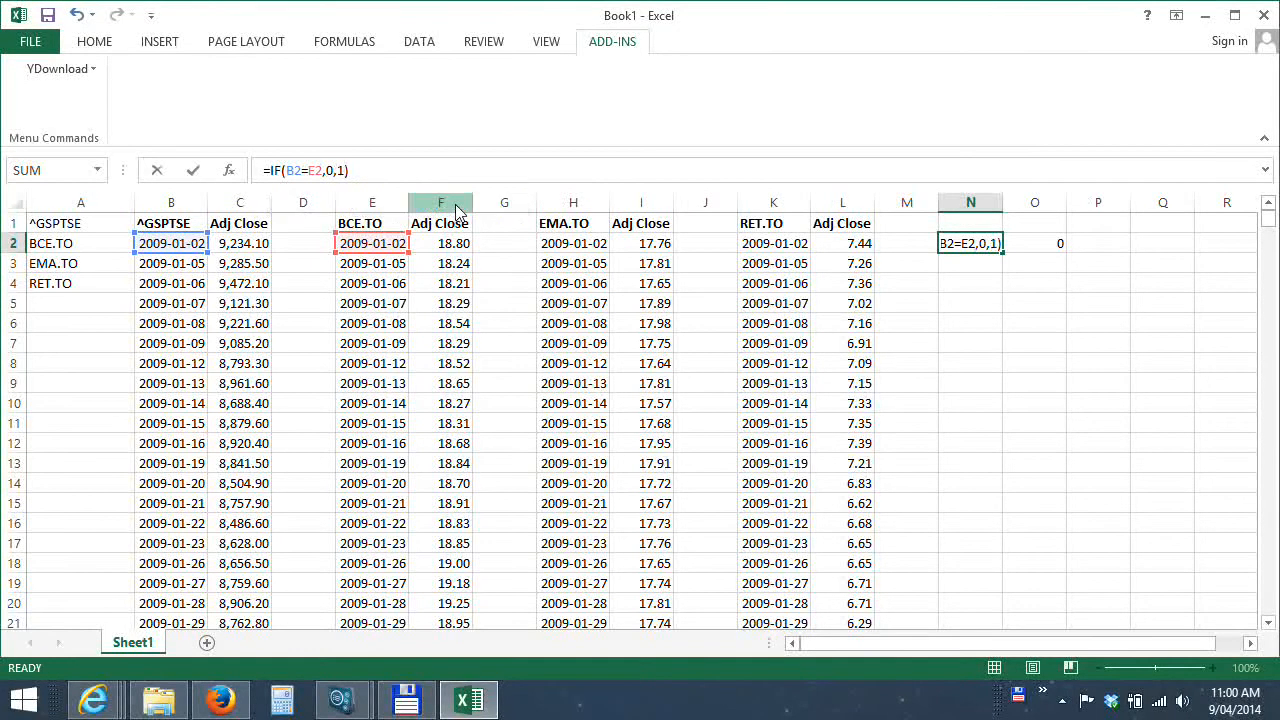
{"action": "key", "text": "Return"}
Enter =IF(H2=K2,0,1) in P2 and fill the check formulas in N2:P2 down to row 1340.
{"action": "left_click", "coordinate": [1087, 245]}
{"action": "type", "text": "="}
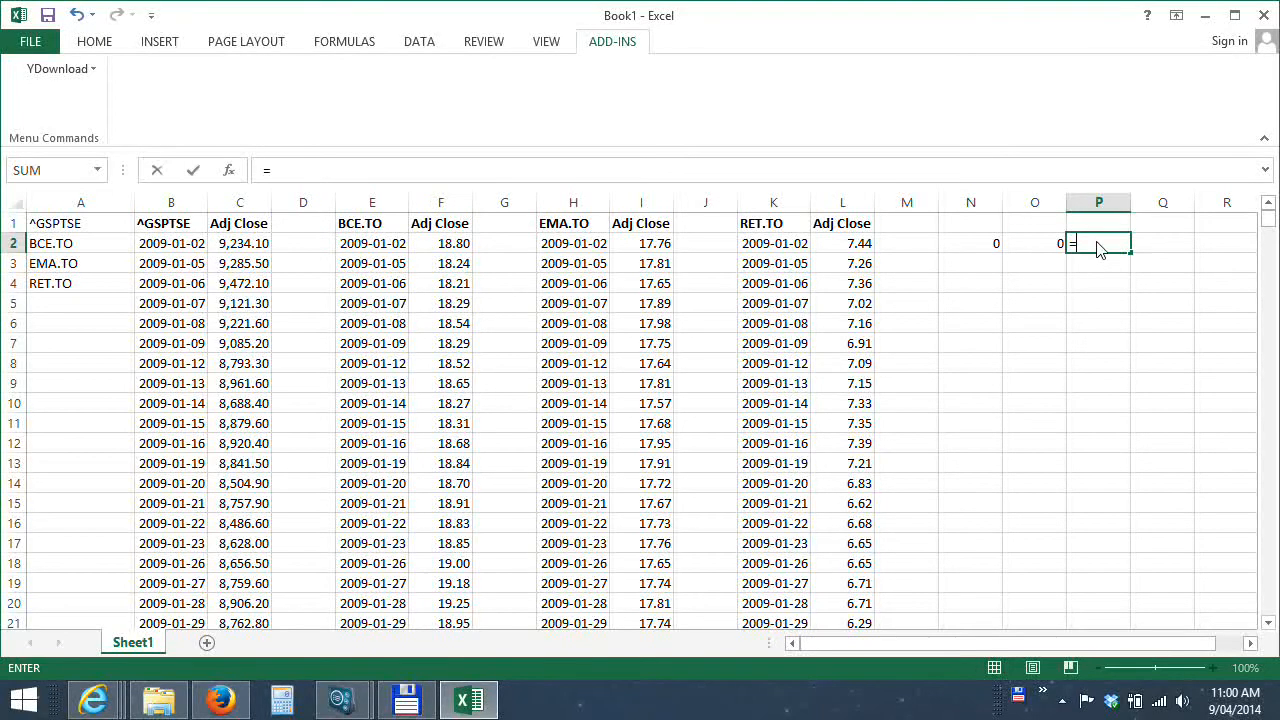
{"action": "type", "text": "if("}
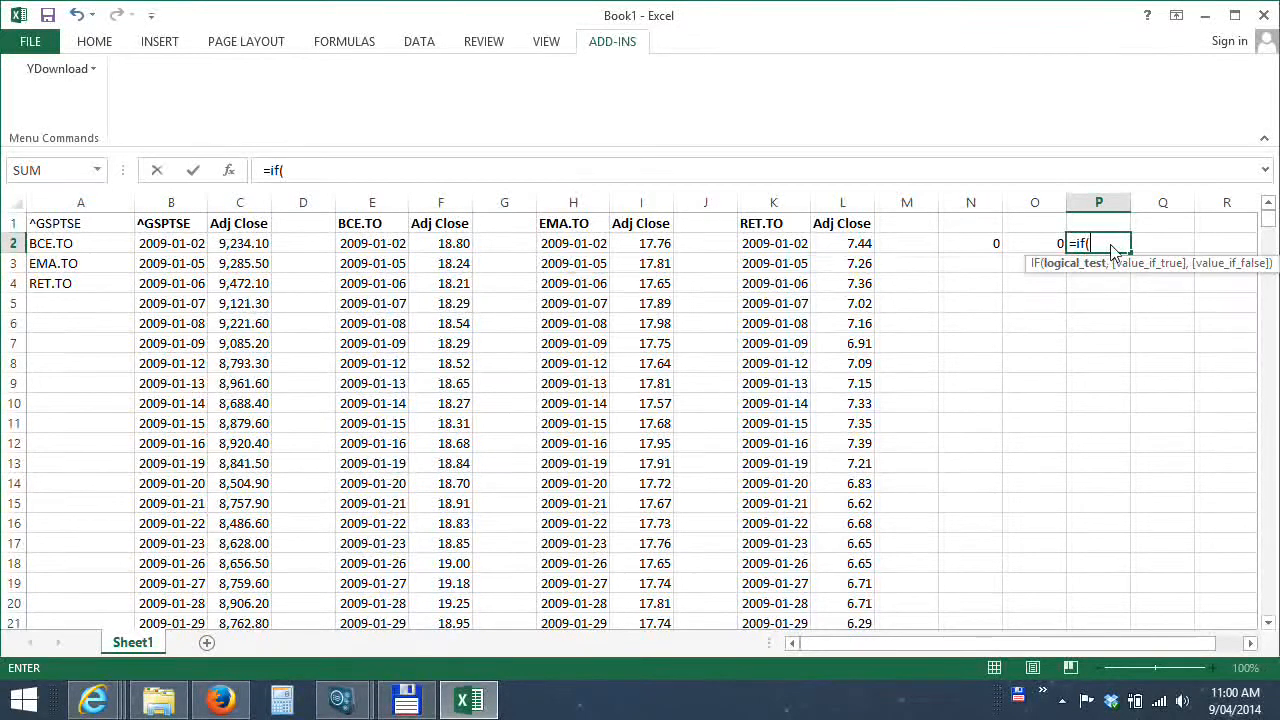
{"action": "left_click", "coordinate": [595, 248]}
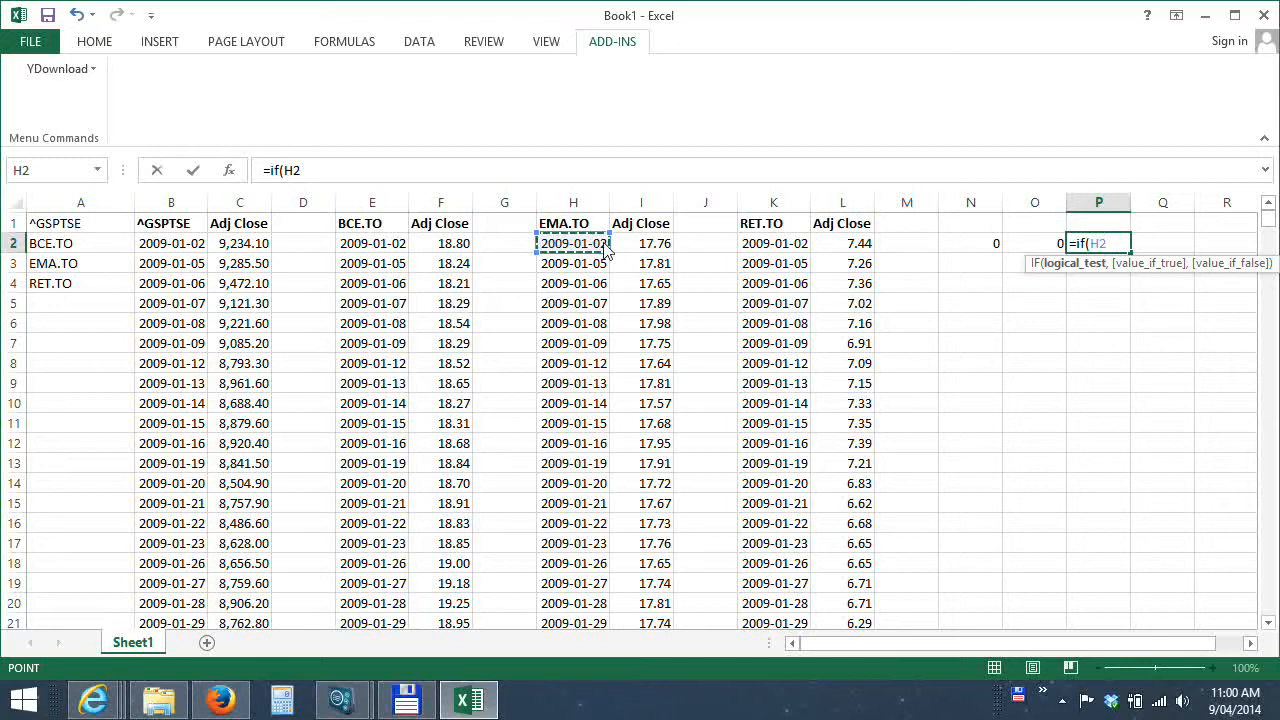
{"action": "type", "text": "="}
{"action": "left_click", "coordinate": [790, 253]}
{"action": "type", "text": ","}
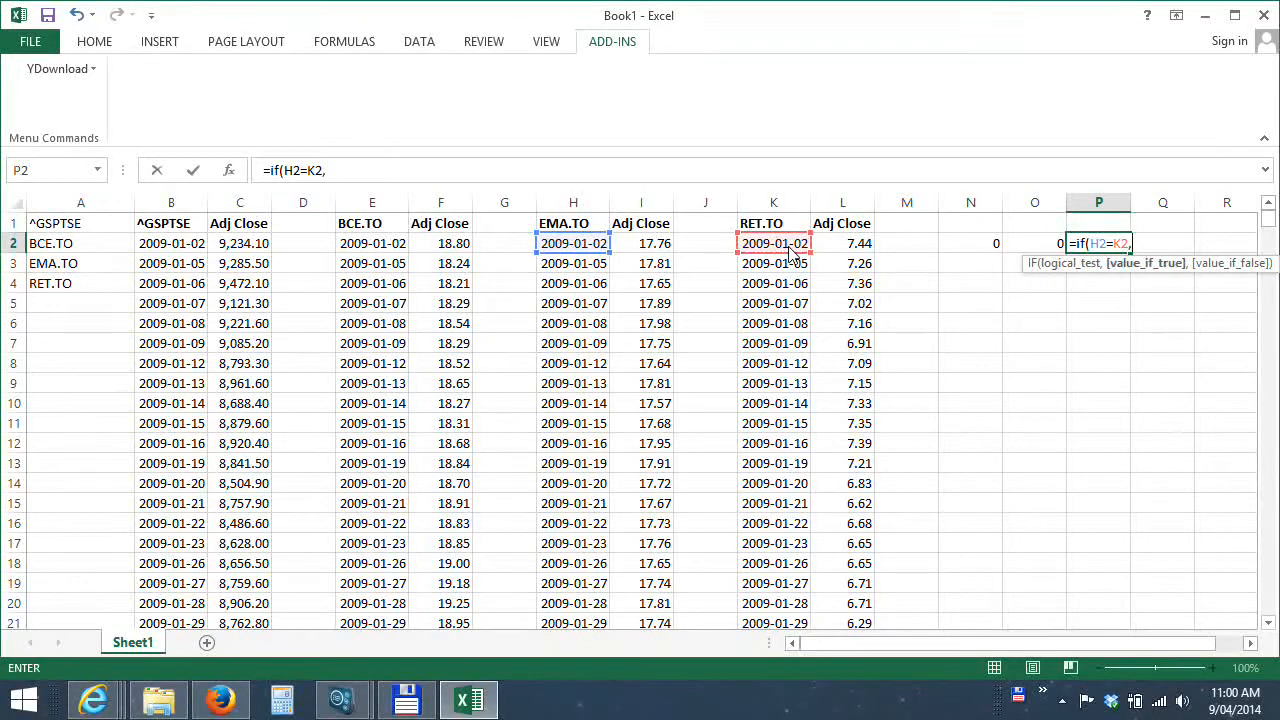
{"action": "type", "text": "0,"}
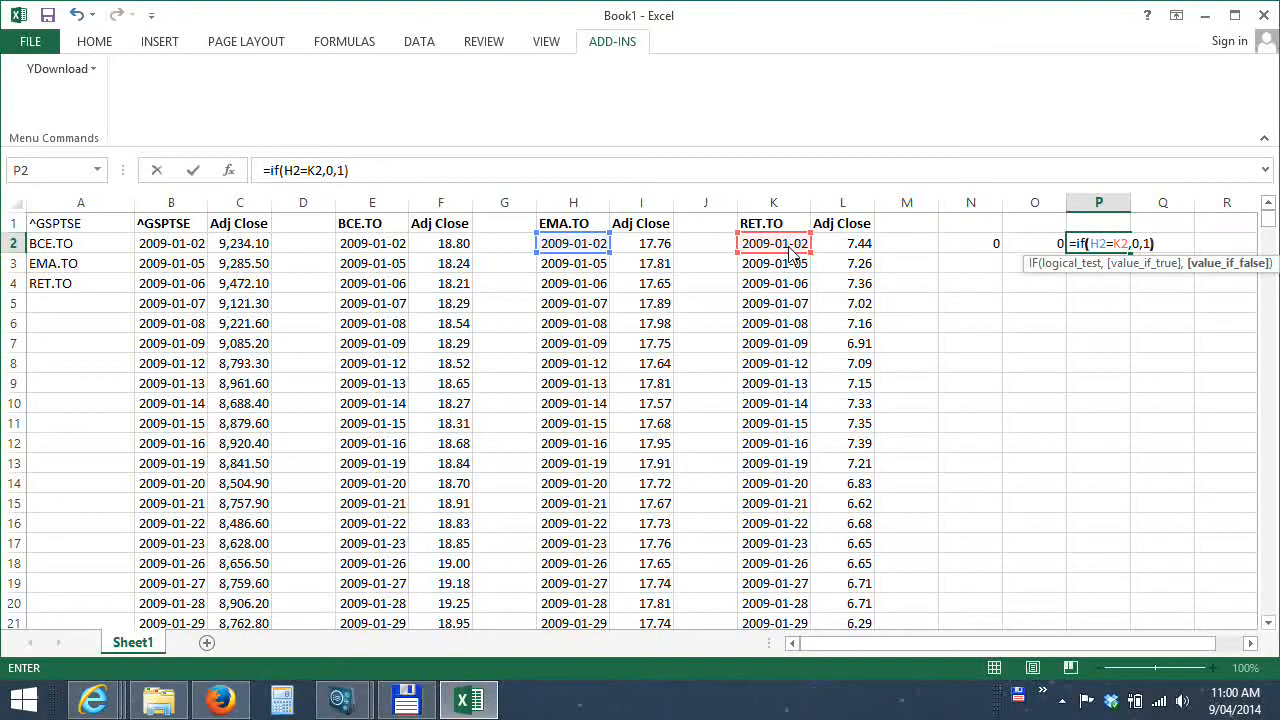
{"action": "type", "text": "1)"}
{"action": "key", "text": "Return"}
{"action": "left_click_drag", "start_coordinate": [982, 245], "coordinate": [1140, 600]}
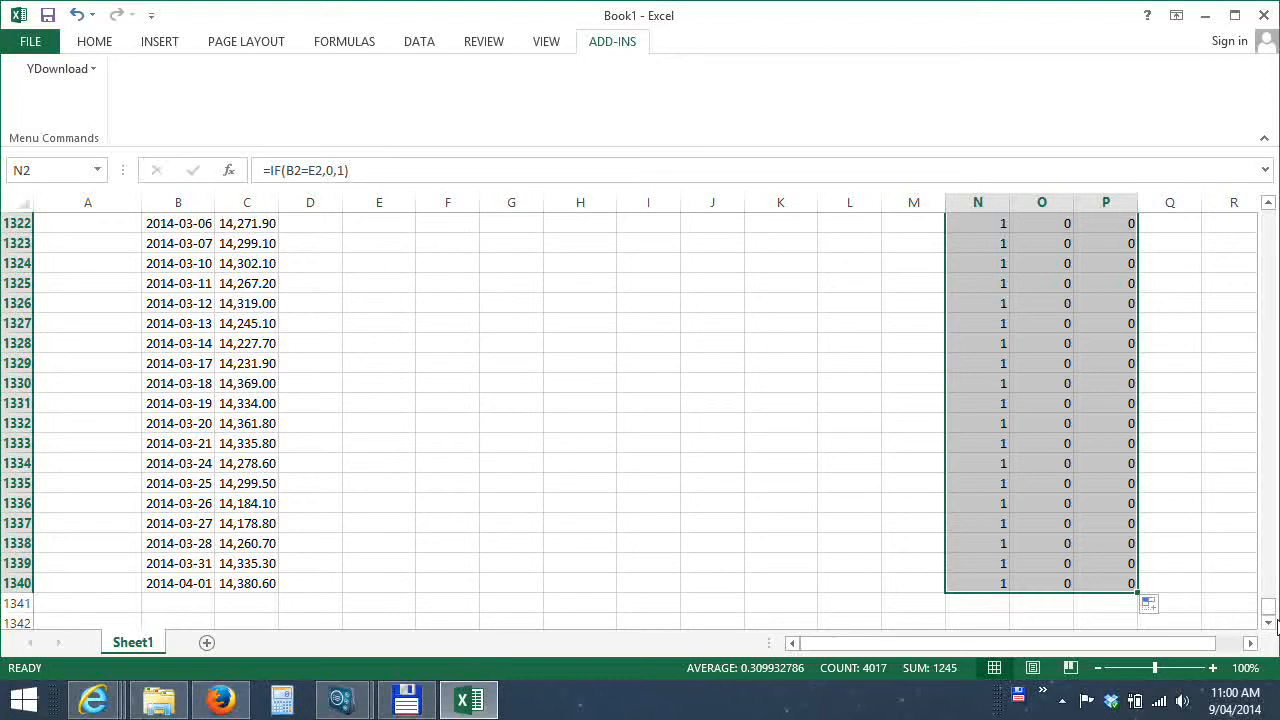
Delete the index's 2009-05-18 cells B96:C96 with cells shifted up, and refill the check formulas downward from N95:P95.
{"action": "left_click_drag", "start_coordinate": [1272, 612], "coordinate": [1270, 242]}
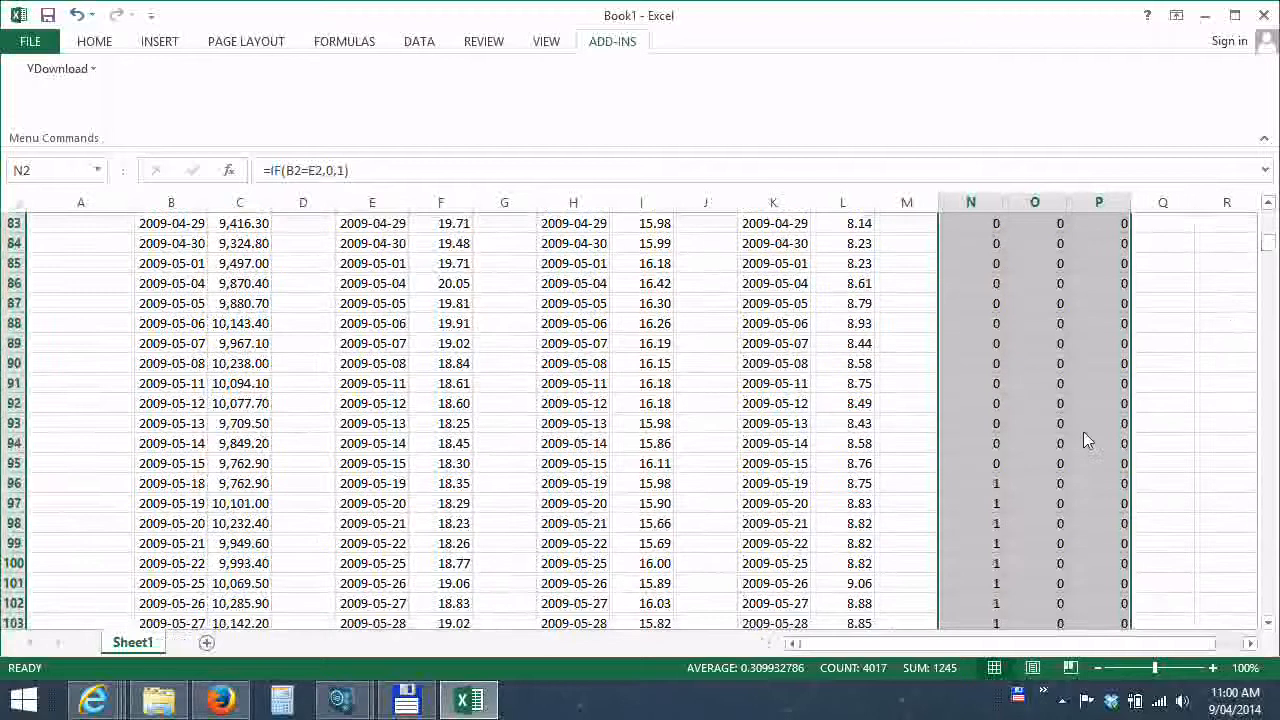
{"action": "left_click_drag", "start_coordinate": [988, 485], "coordinate": [180, 488]}
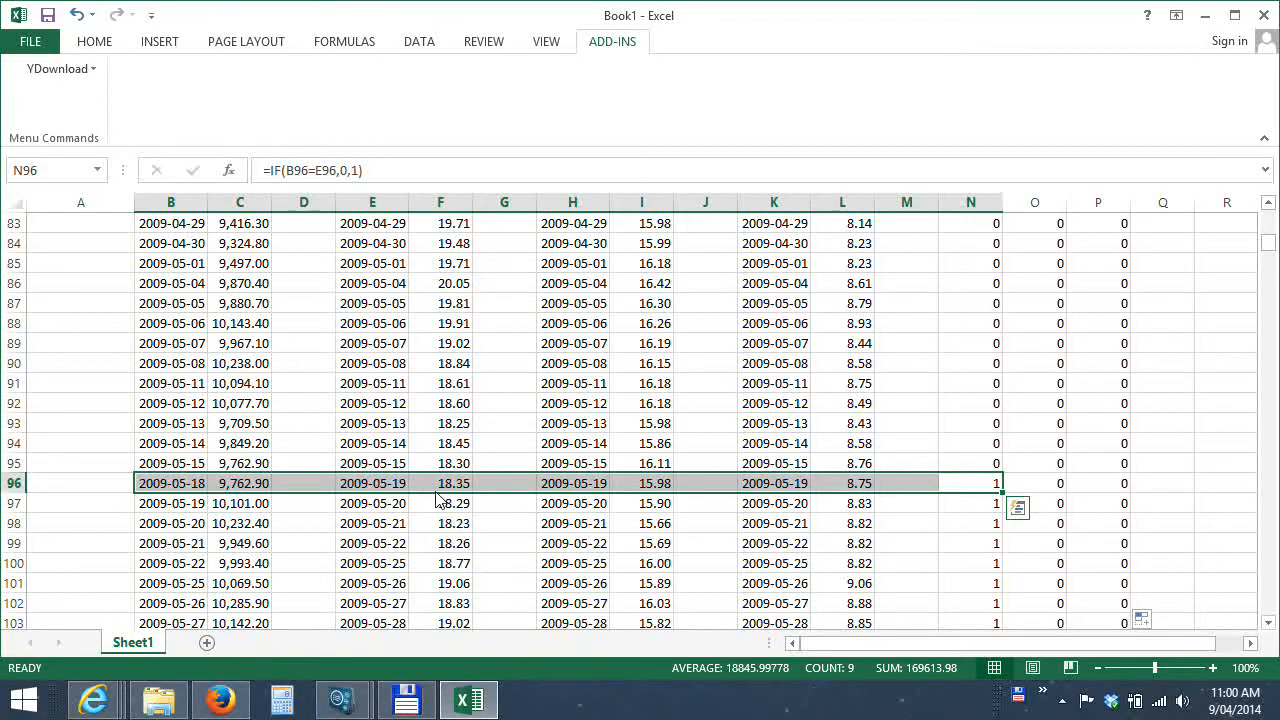
{"action": "left_click", "coordinate": [170, 490]}
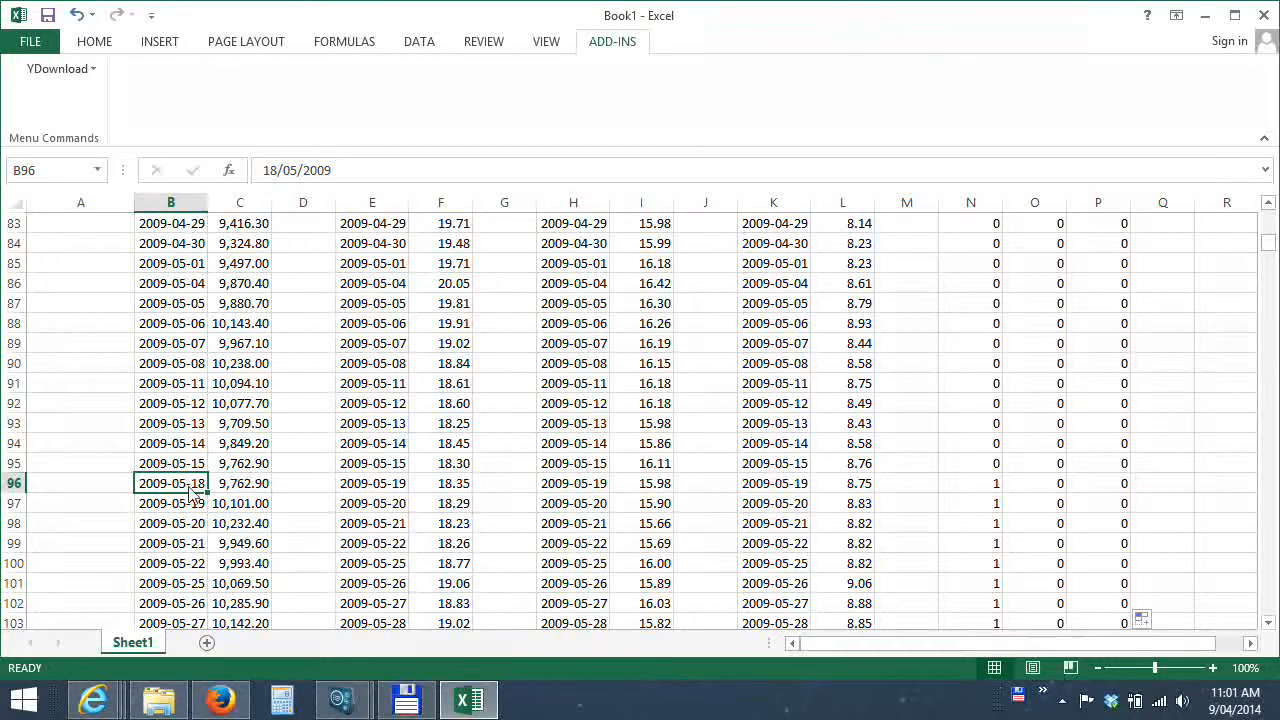
{"action": "left_click_drag", "start_coordinate": [193, 490], "coordinate": [245, 490]}
{"action": "right_click", "coordinate": [243, 490]}
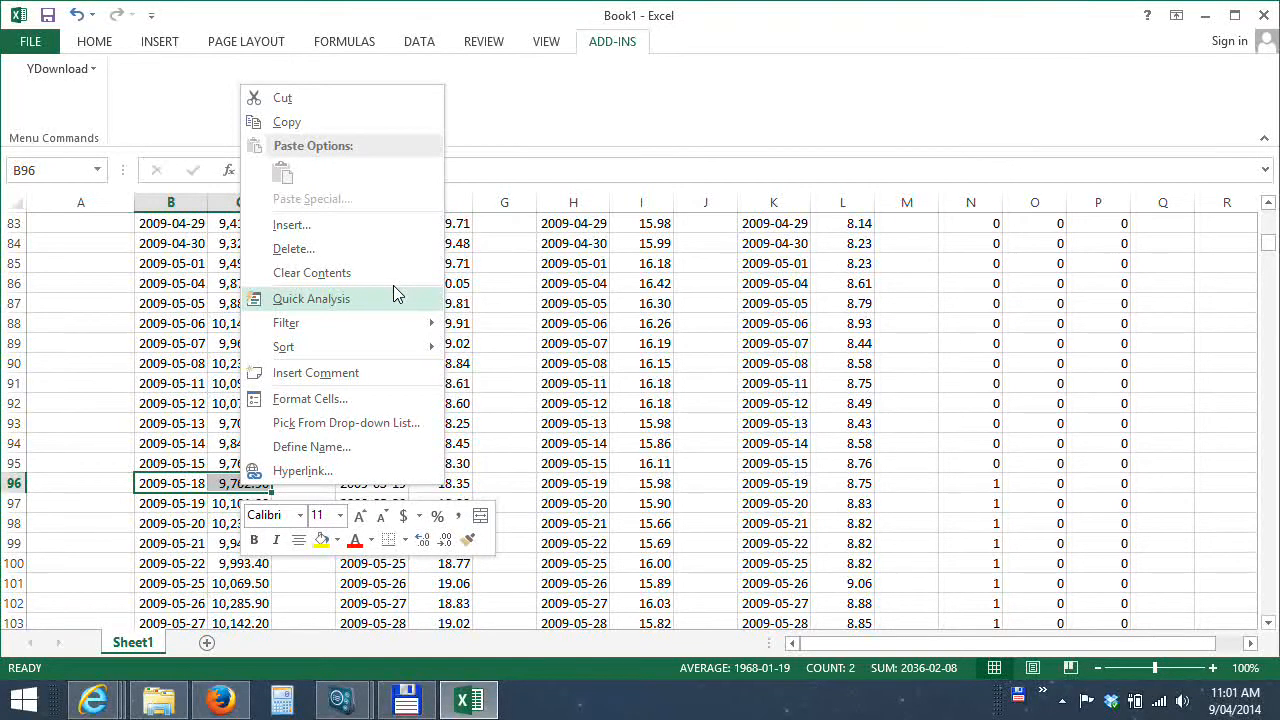
{"action": "left_click", "coordinate": [368, 250]}
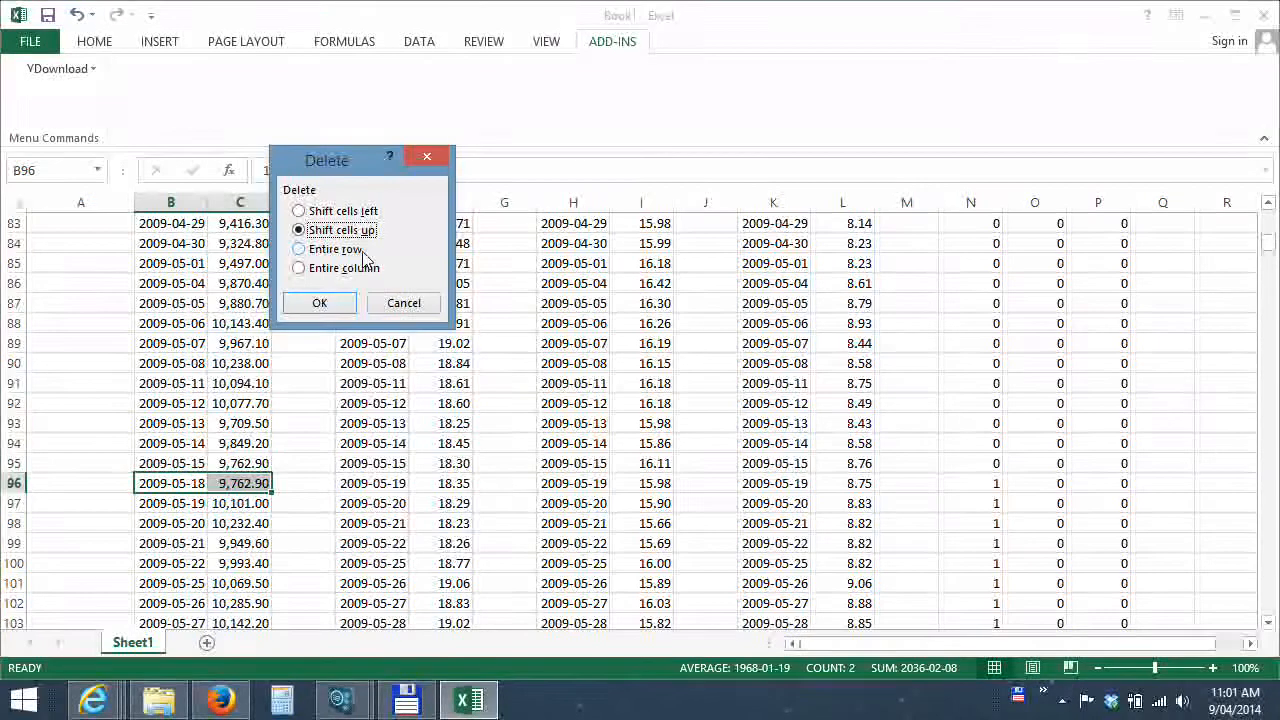
{"action": "left_click", "coordinate": [341, 305]}
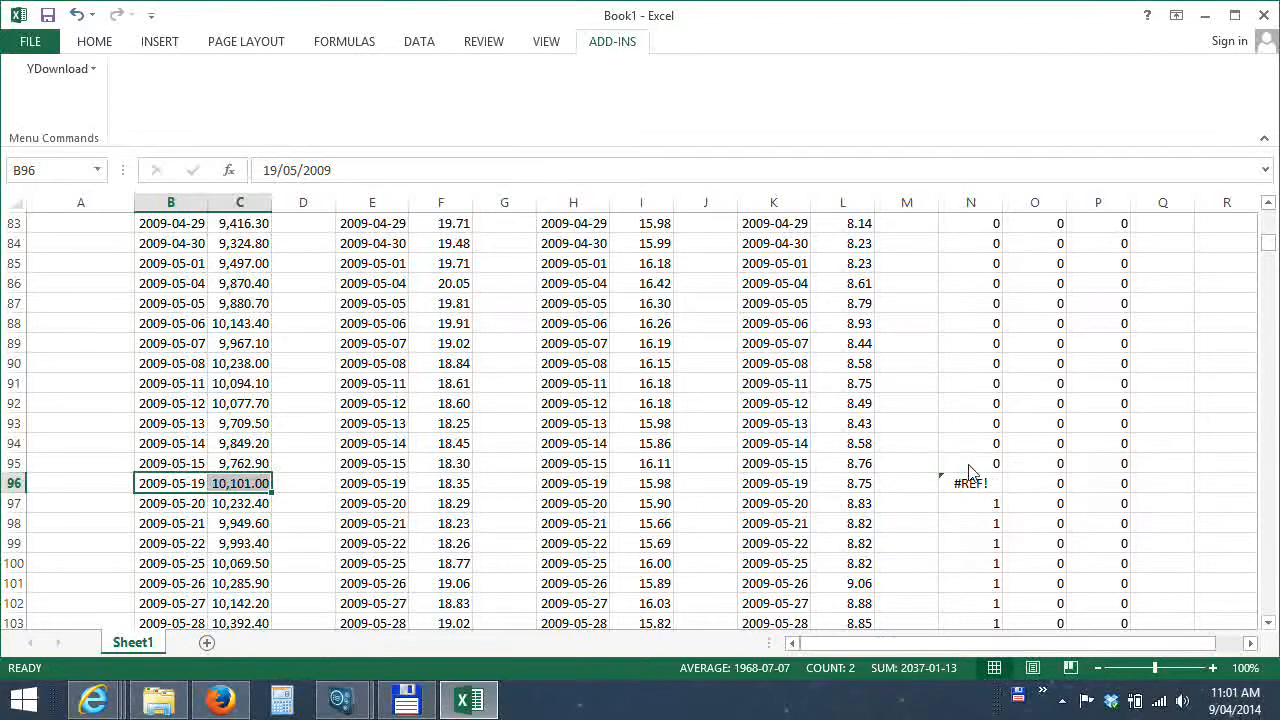
{"action": "left_click_drag", "start_coordinate": [968, 466], "coordinate": [1120, 466]}
{"action": "double_click", "coordinate": [1131, 473]}
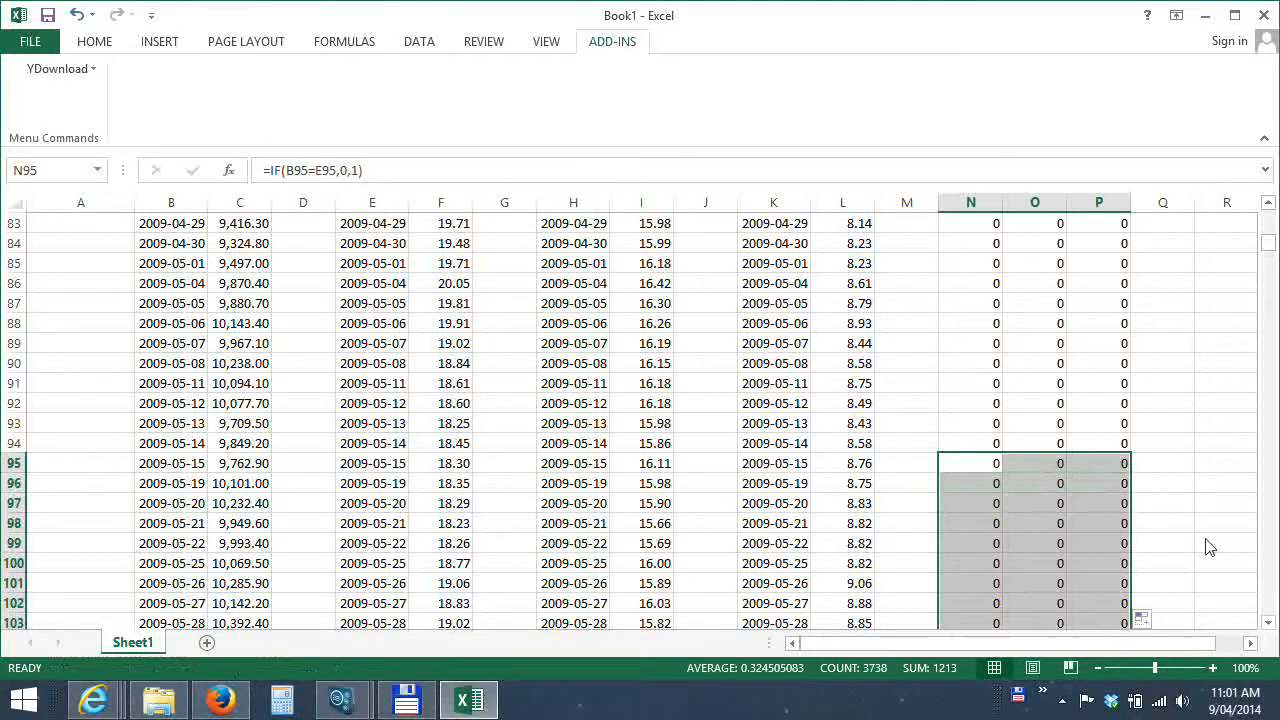
Delete the index's 2009-07-01 cells B127:C127 with cells shifted up, and refill the check formulas downward from N126:P126.
{"action": "left_click_drag", "start_coordinate": [1268, 243], "coordinate": [1270, 253]}
{"action": "left_click", "coordinate": [981, 369]}
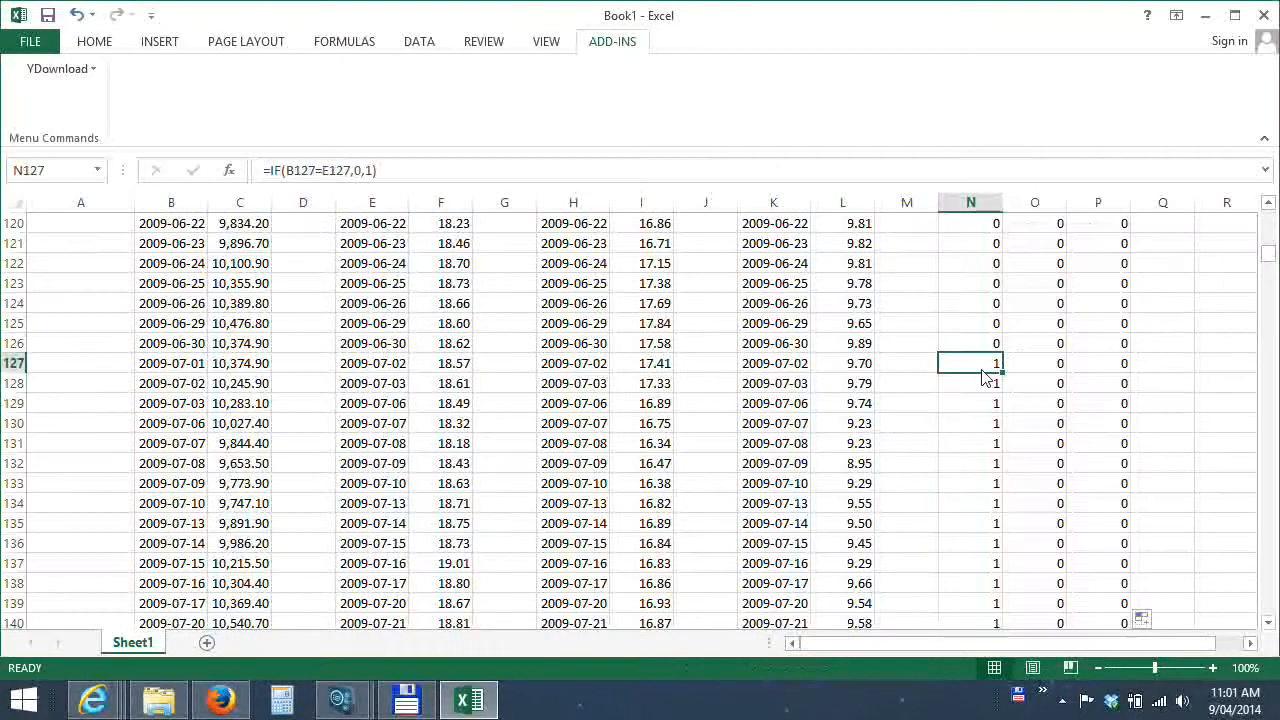
{"action": "left_click", "coordinate": [170, 368]}
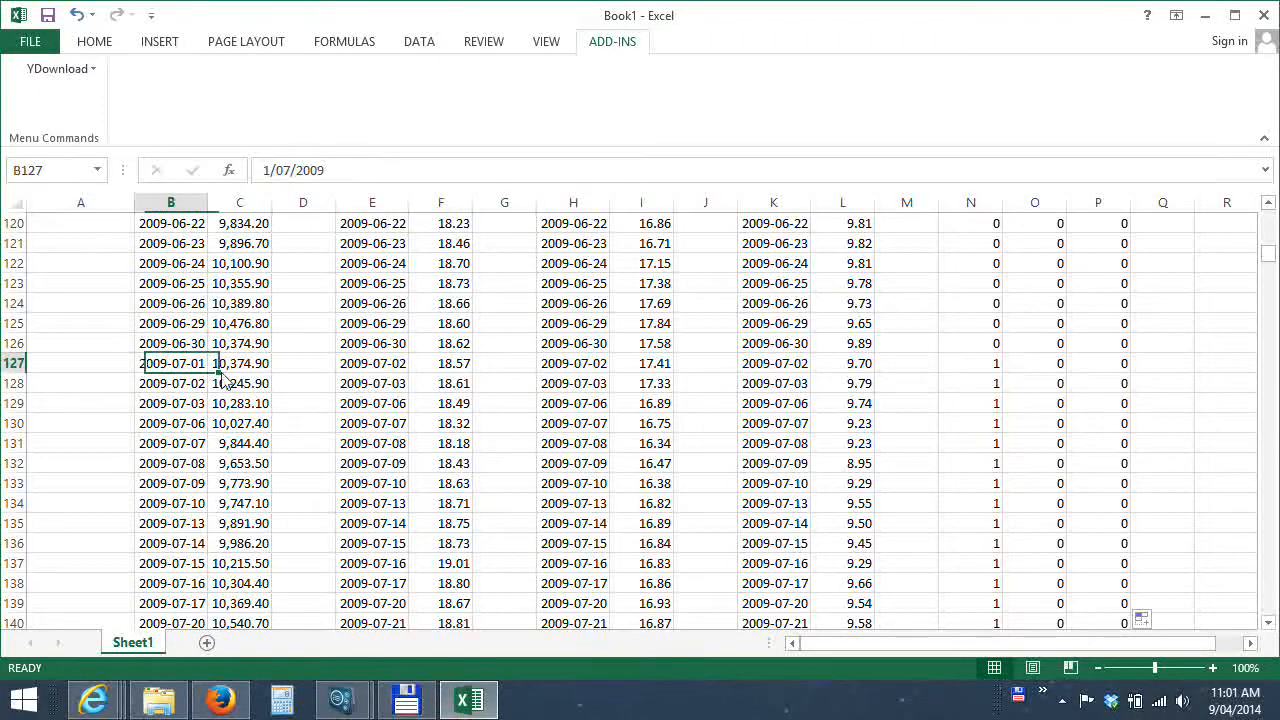
{"action": "mouse_move", "coordinate": [224, 378]}
{"action": "left_mouse_down"}
{"action": "mouse_move", "coordinate": [415, 372]}
{"action": "mouse_move", "coordinate": [198, 370]}
{"action": "mouse_move", "coordinate": [240, 374]}
{"action": "left_mouse_up"}
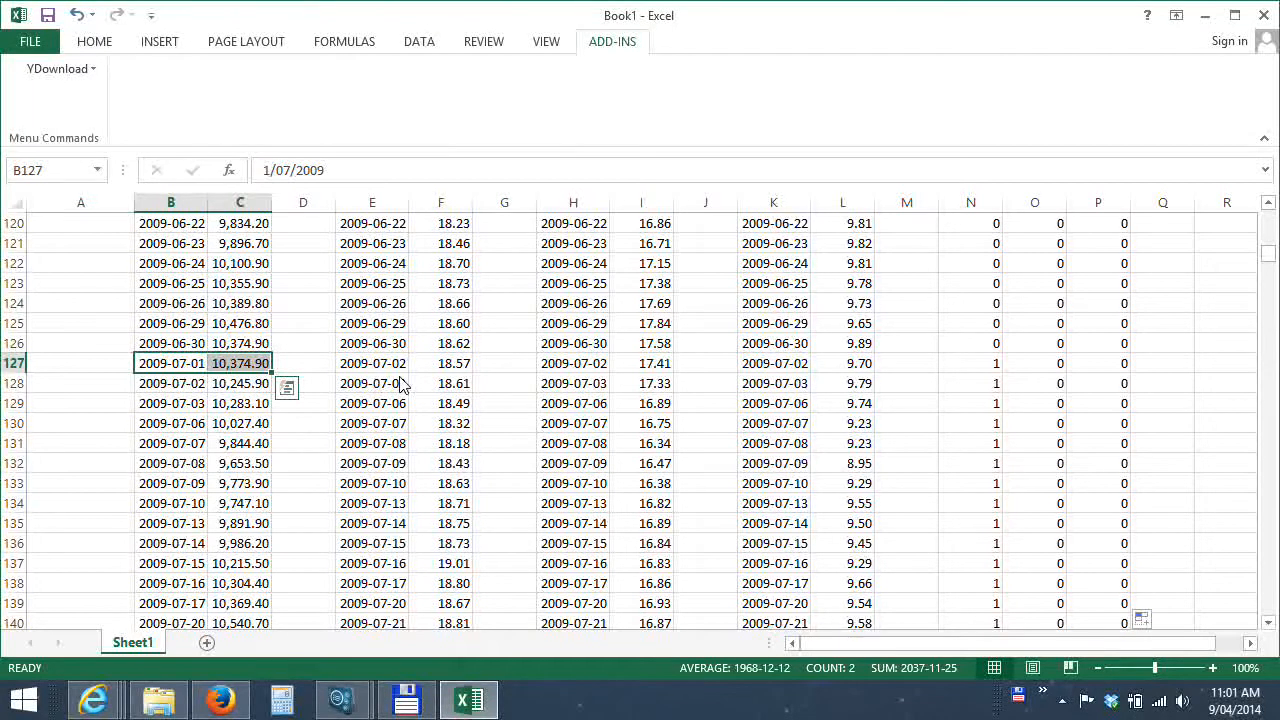
{"action": "right_click", "coordinate": [225, 370]}
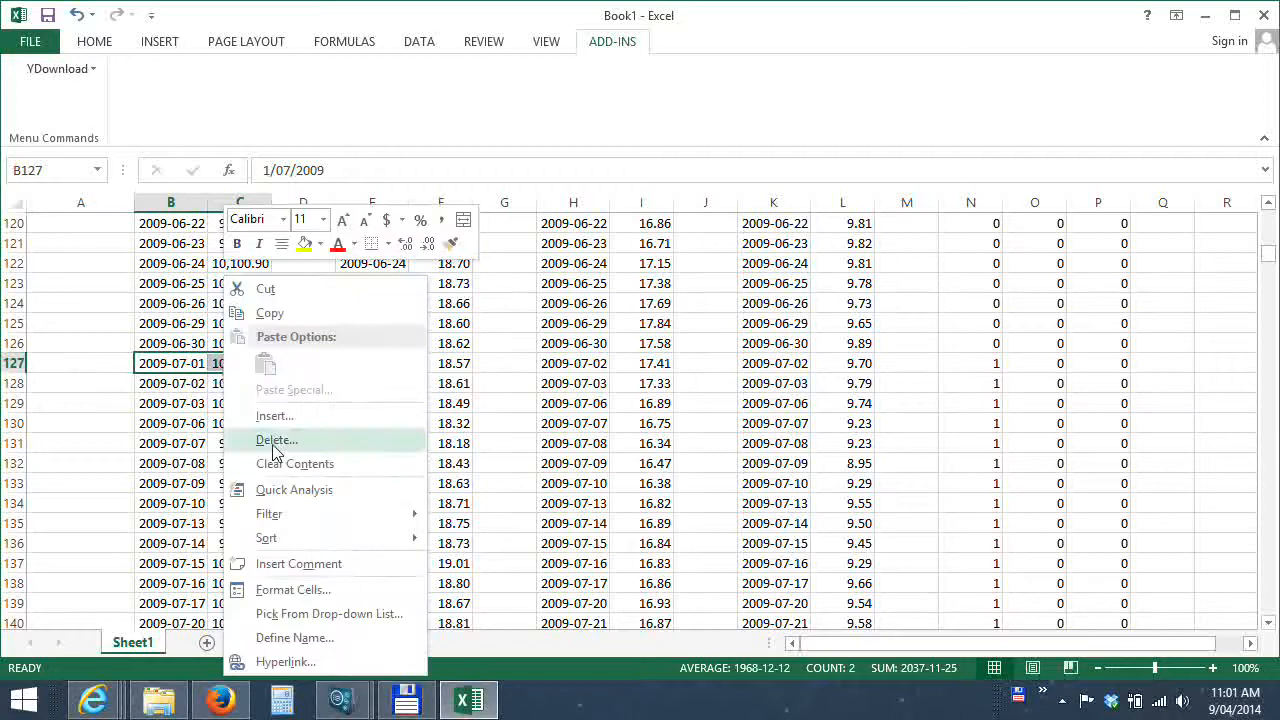
{"action": "left_click", "coordinate": [272, 437]}
{"action": "left_click", "coordinate": [238, 498]}
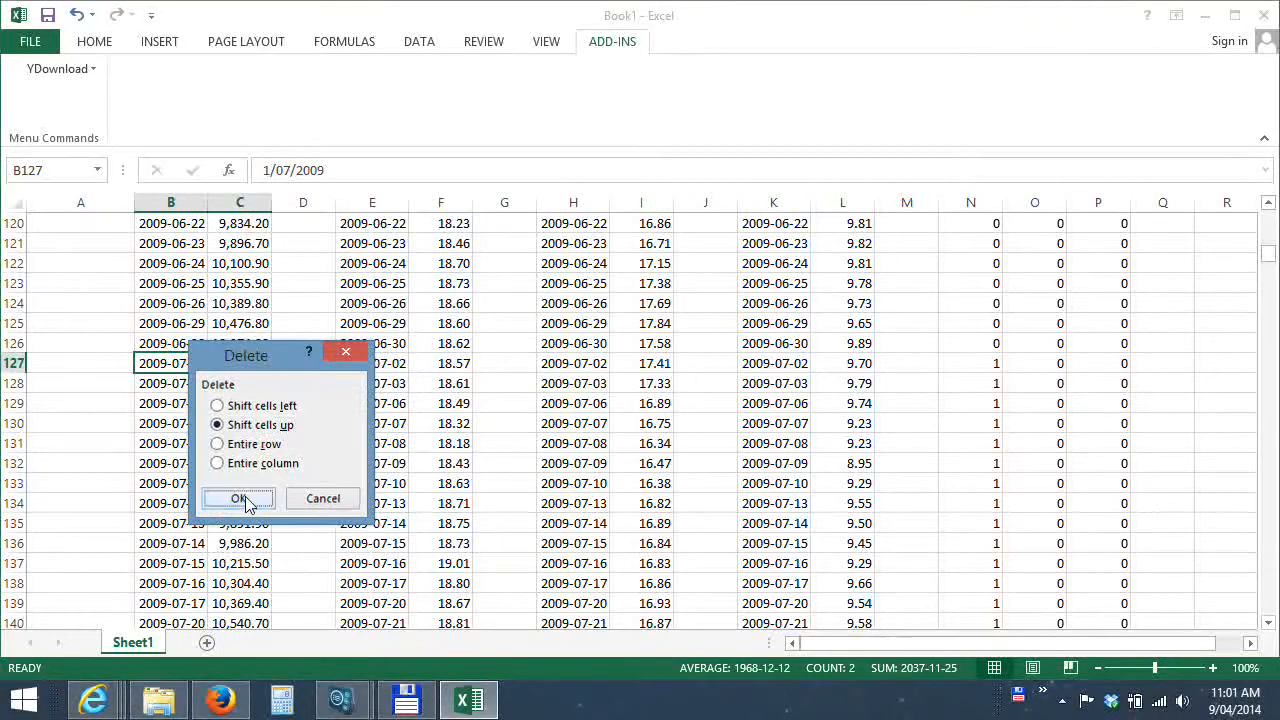
{"action": "left_click_drag", "start_coordinate": [970, 345], "coordinate": [1110, 352]}
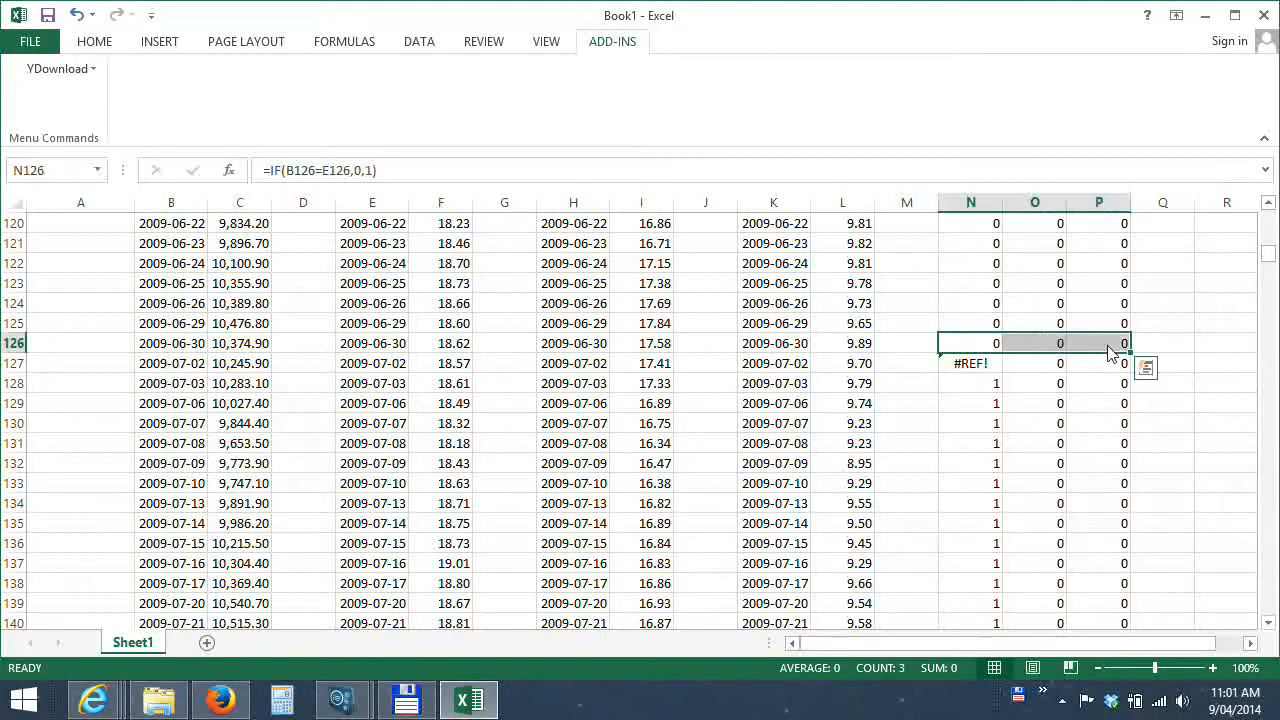
{"action": "double_click", "coordinate": [1124, 350]}
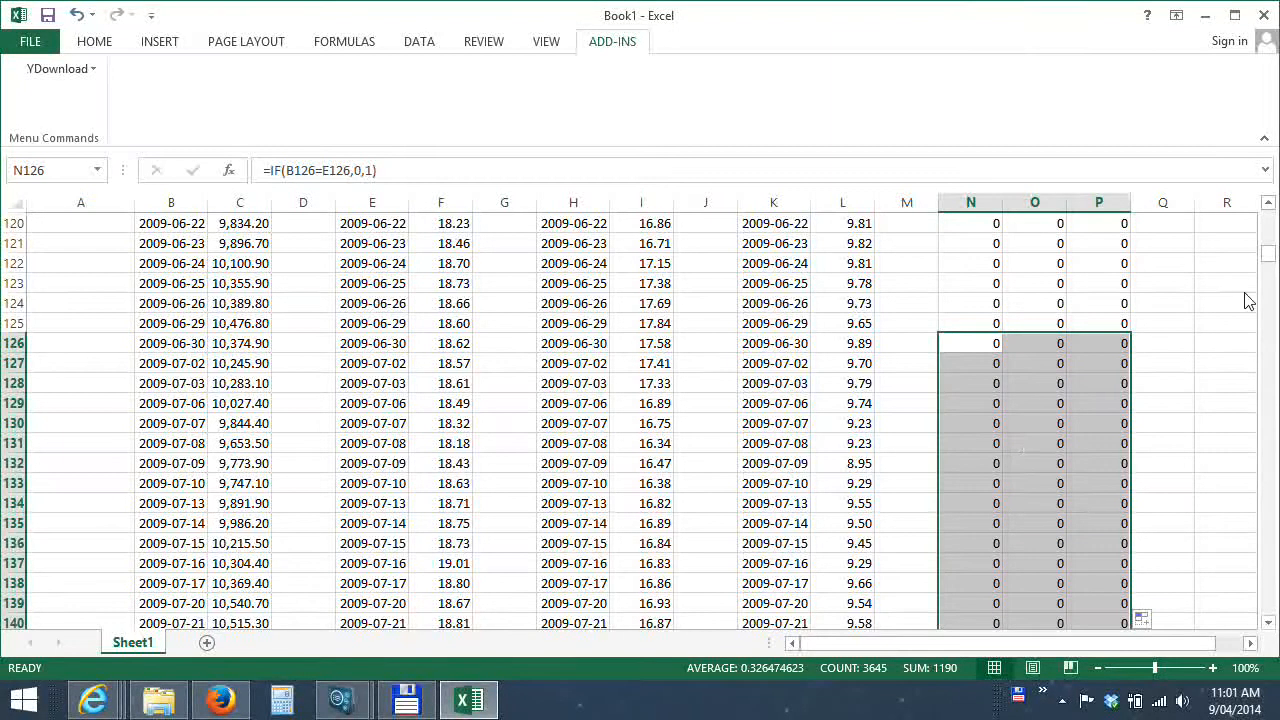
Compare the index and stock dates across row 564 and return to the beginning of the data.
{"action": "left_click_drag", "start_coordinate": [1268, 262], "coordinate": [1272, 383]}
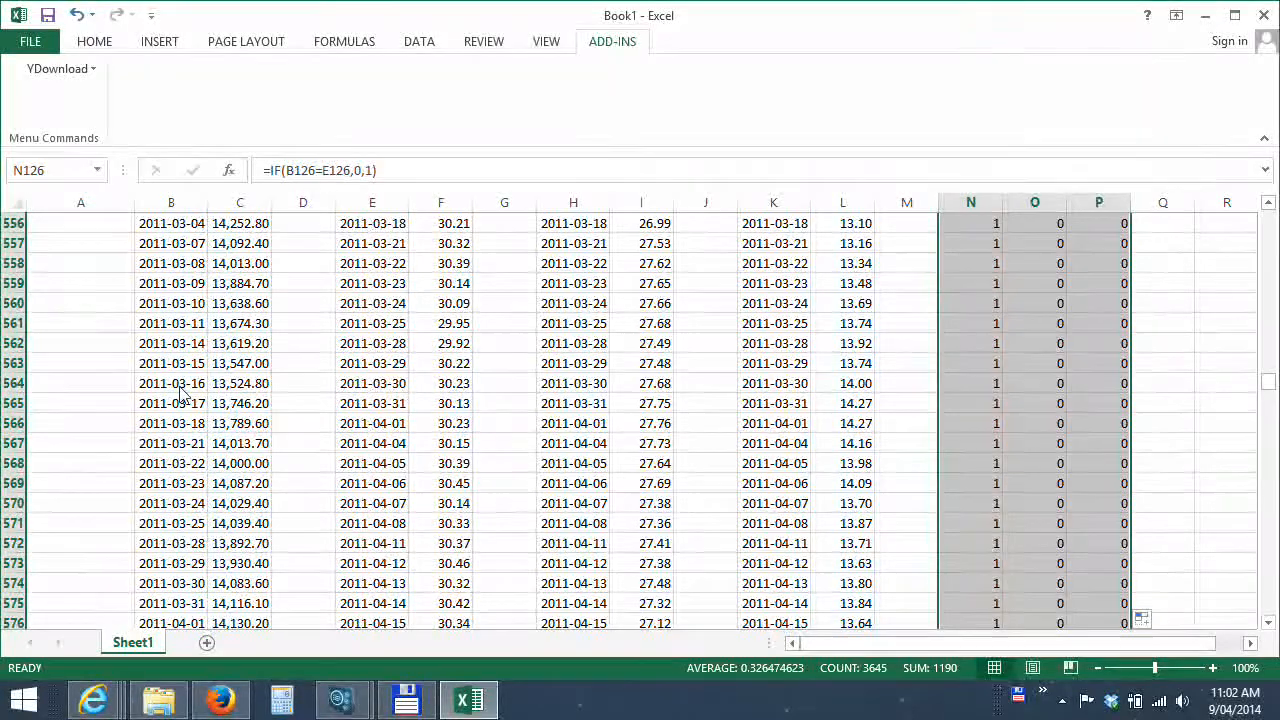
{"action": "left_click_drag", "start_coordinate": [160, 383], "coordinate": [925, 396]}
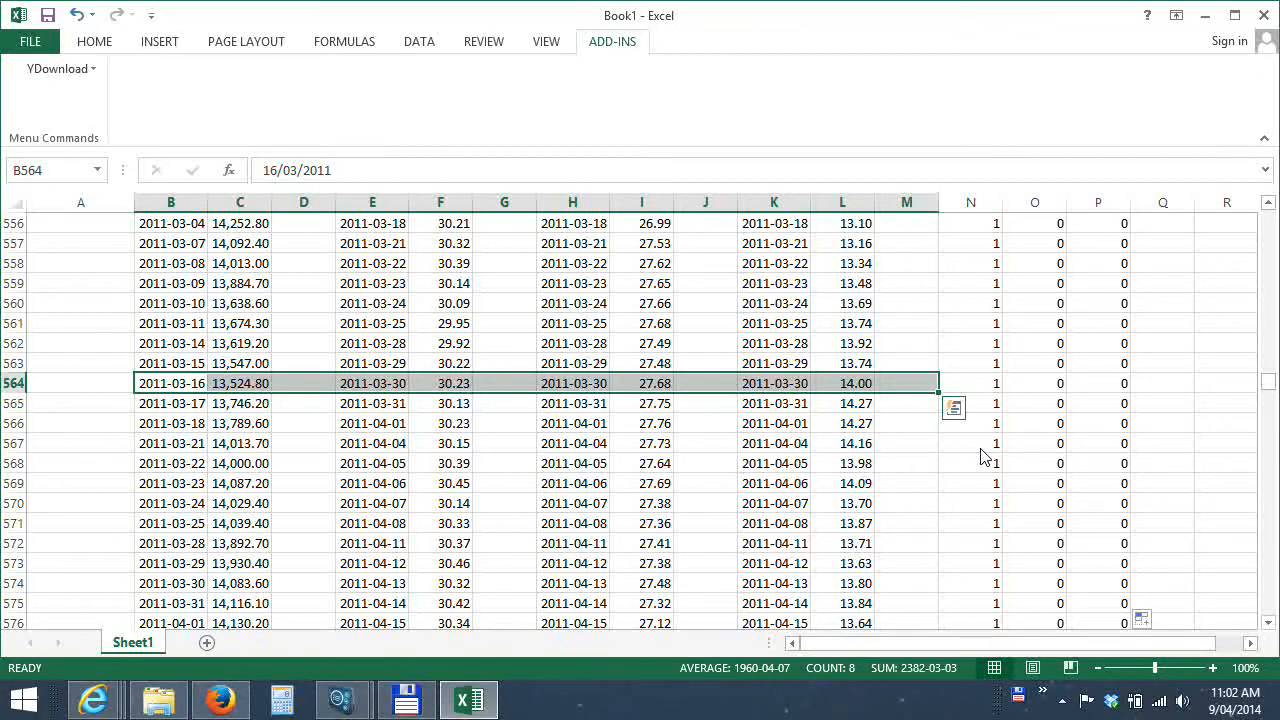
{"action": "left_click_drag", "start_coordinate": [1267, 382], "coordinate": [1265, 218]}
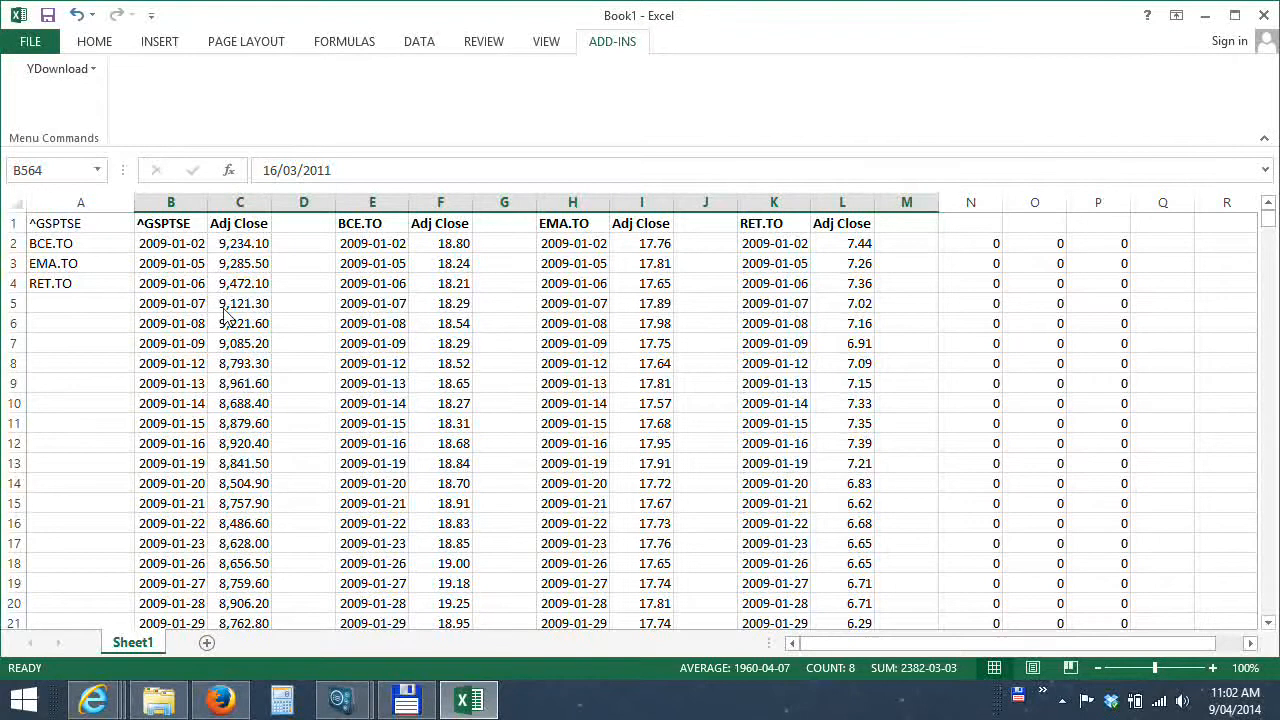
{"action": "left_click", "coordinate": [1062, 700]}
{"action": "right_click", "coordinate": [1060, 567]}
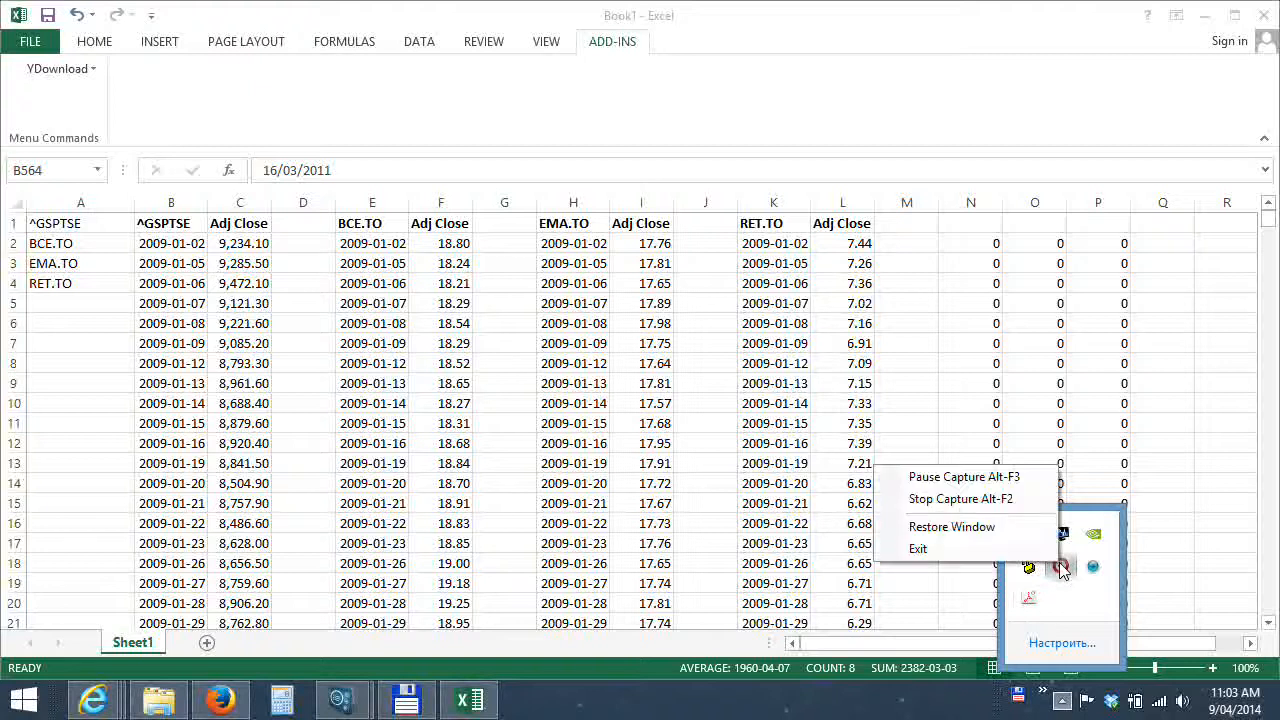